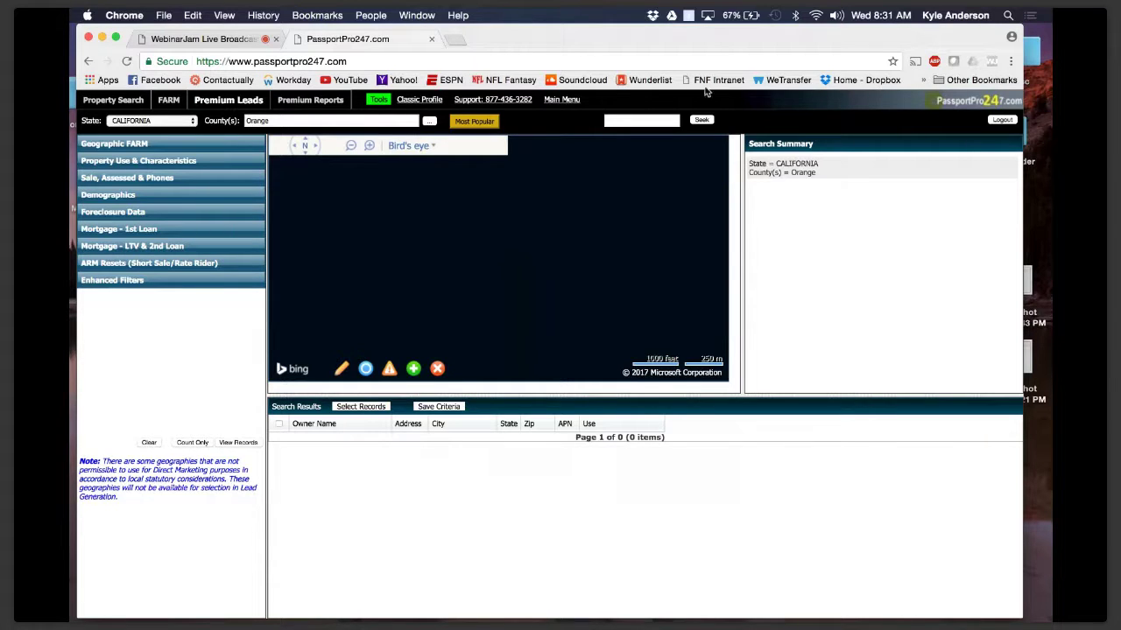
- View the Geographic FARM search criteria and enlarge the map pane downward
drag(618, 43, 625, 43)
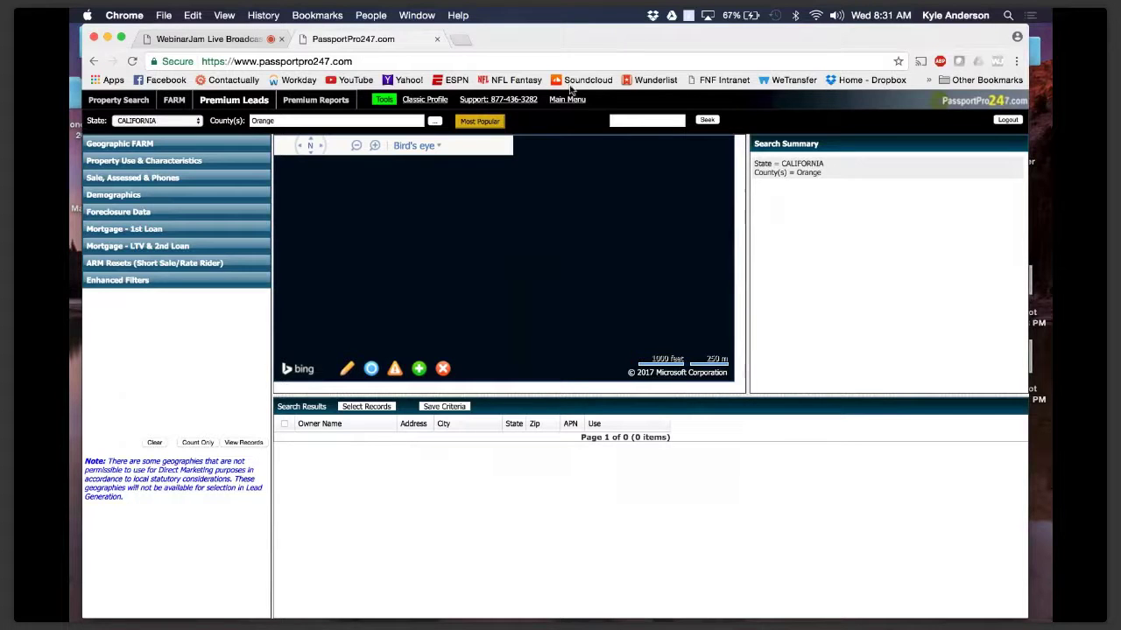
click(177, 151)
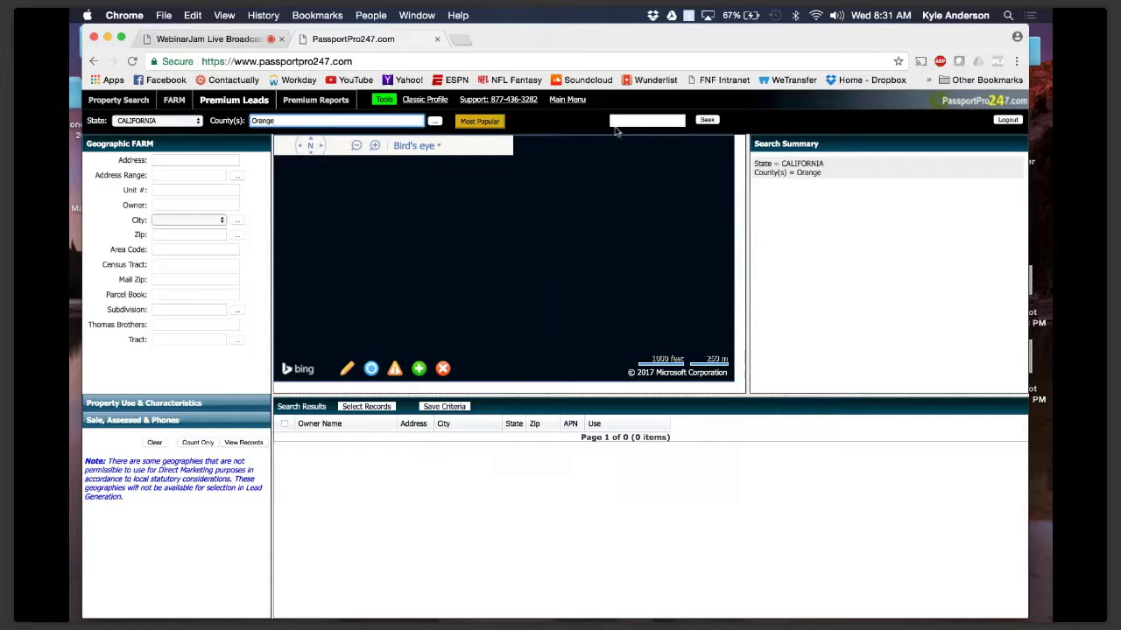
drag(744, 396, 800, 513)
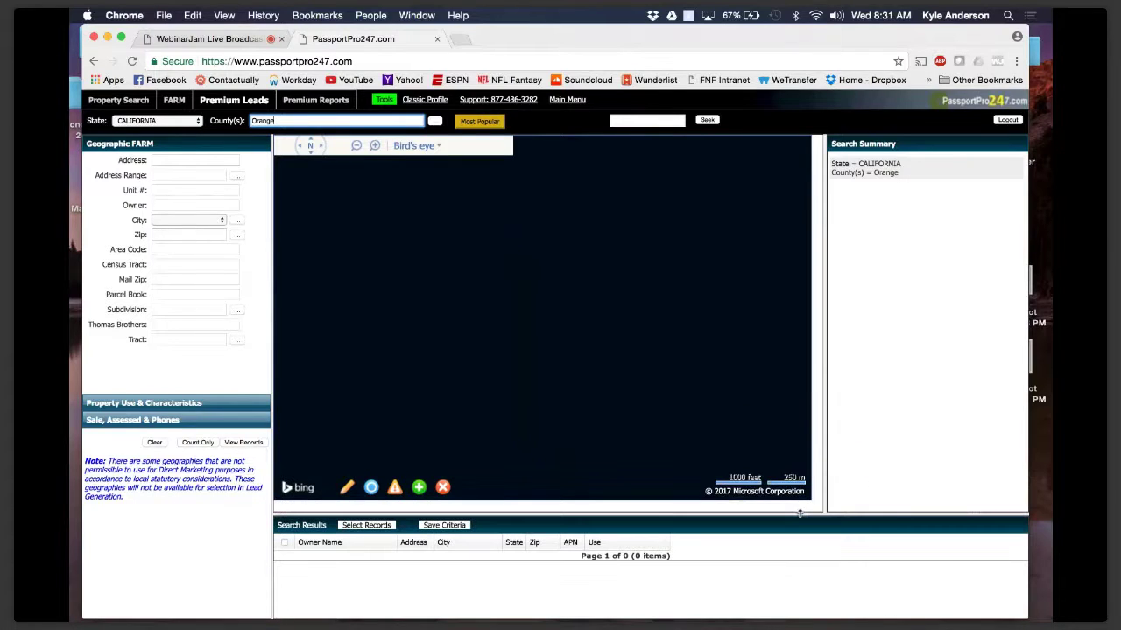
click(204, 145)
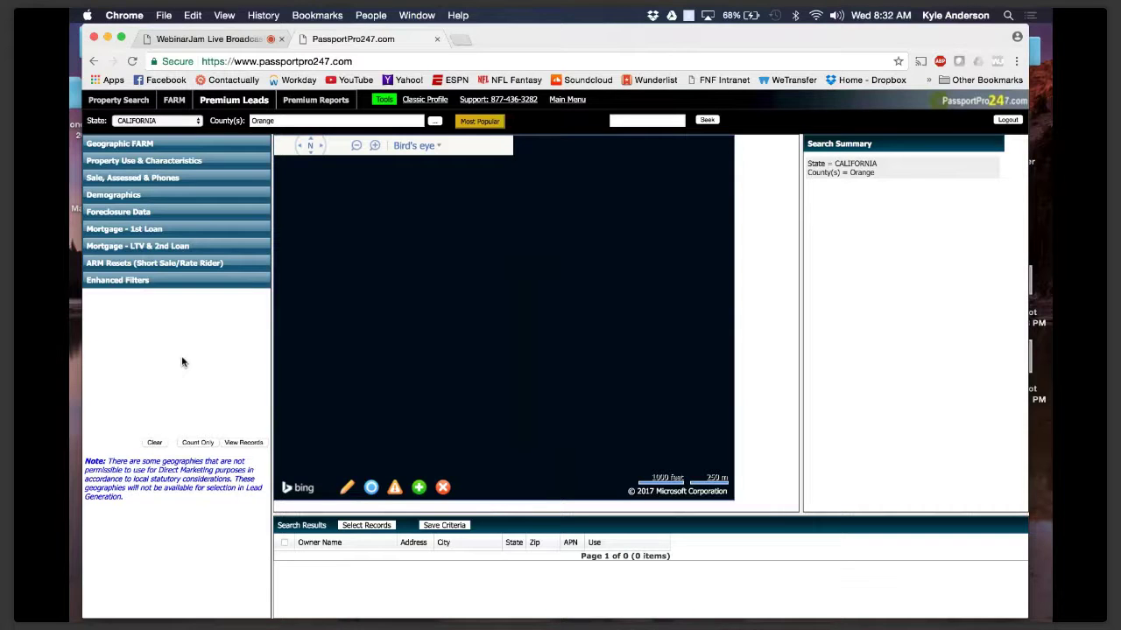
- Look at the Property Search and FARM pages, and return to Premium Leads
click(111, 103)
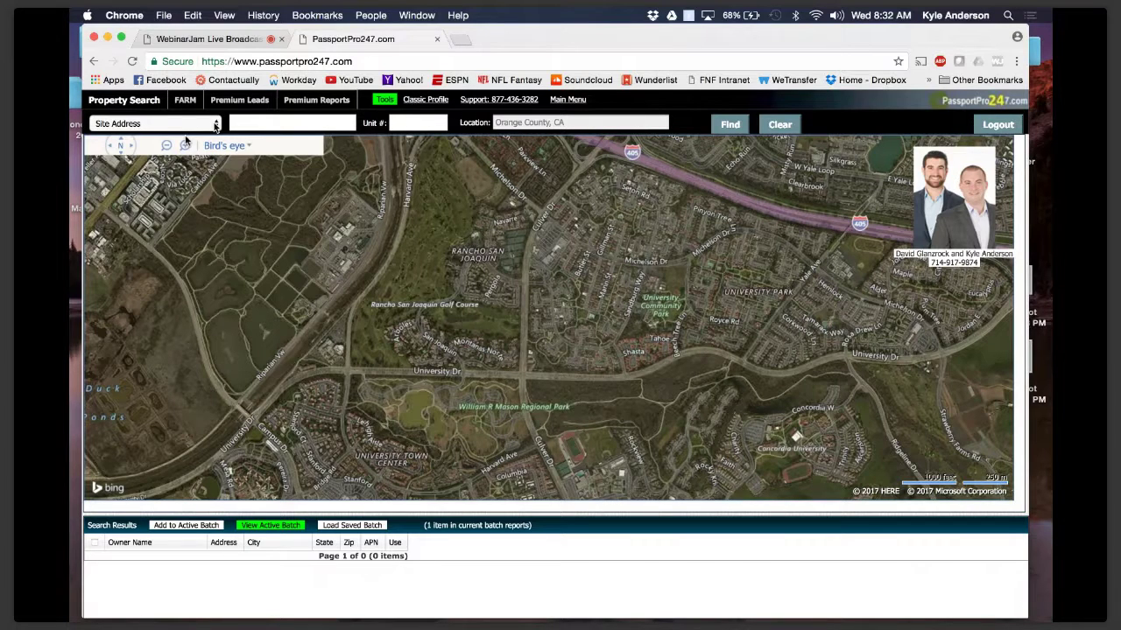
click(184, 102)
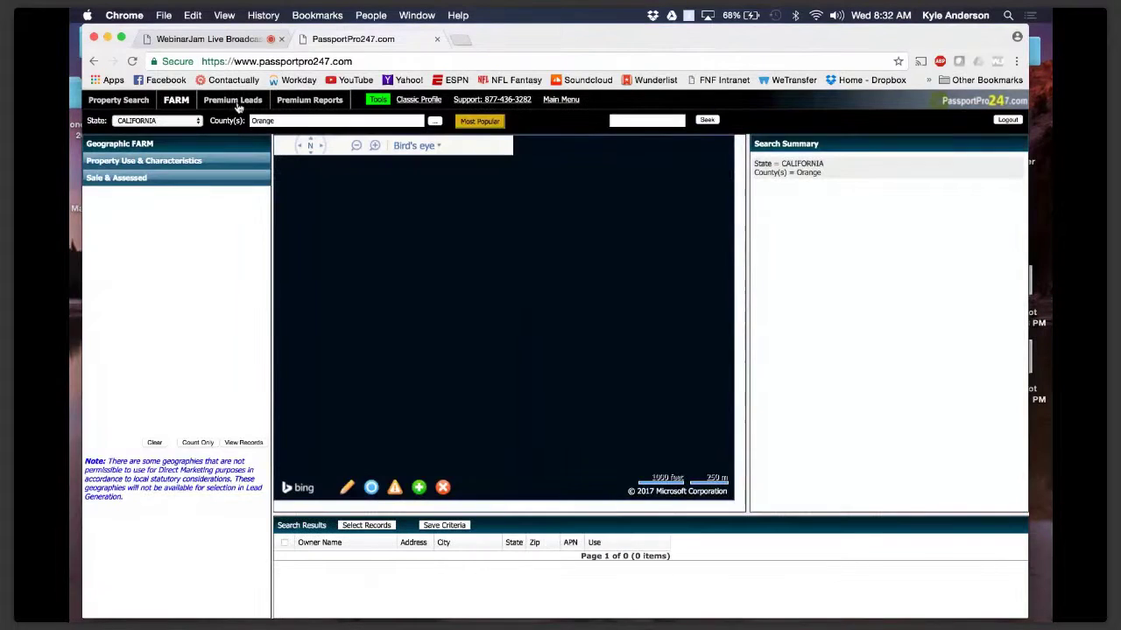
click(237, 105)
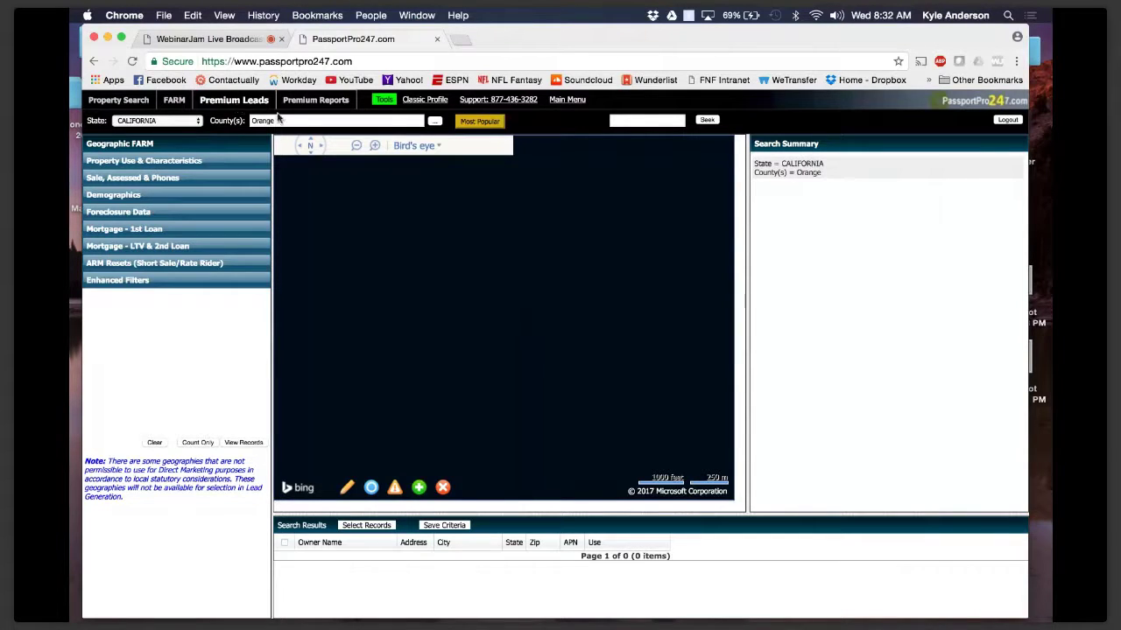
- Seek Irvine on the Premium Leads map
mouse_move(389, 147)
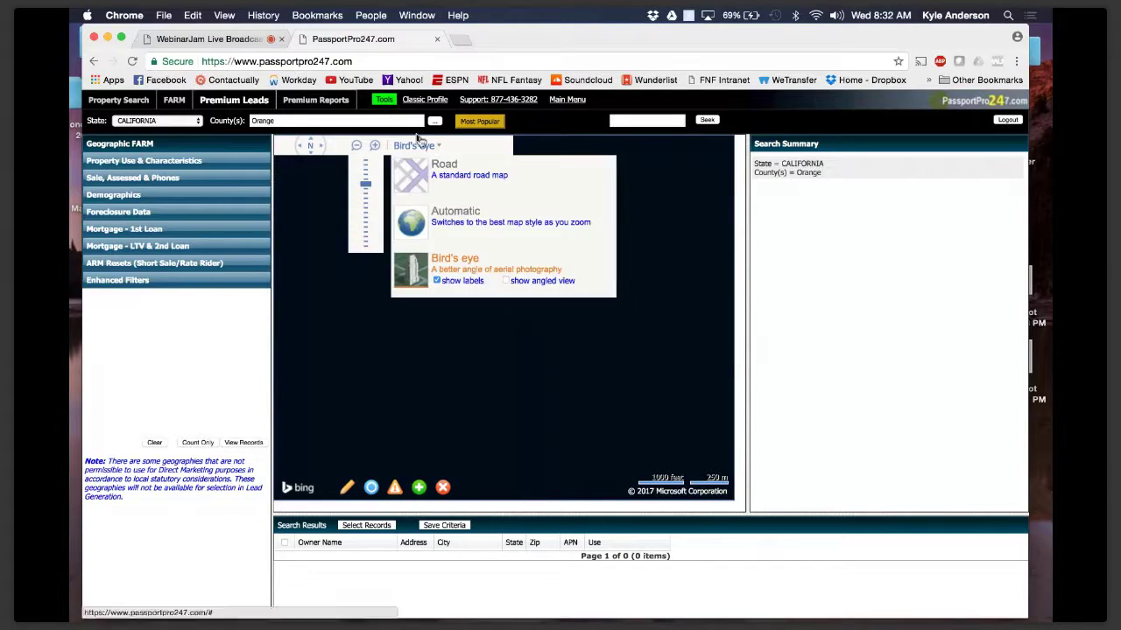
click(391, 121)
click(627, 121)
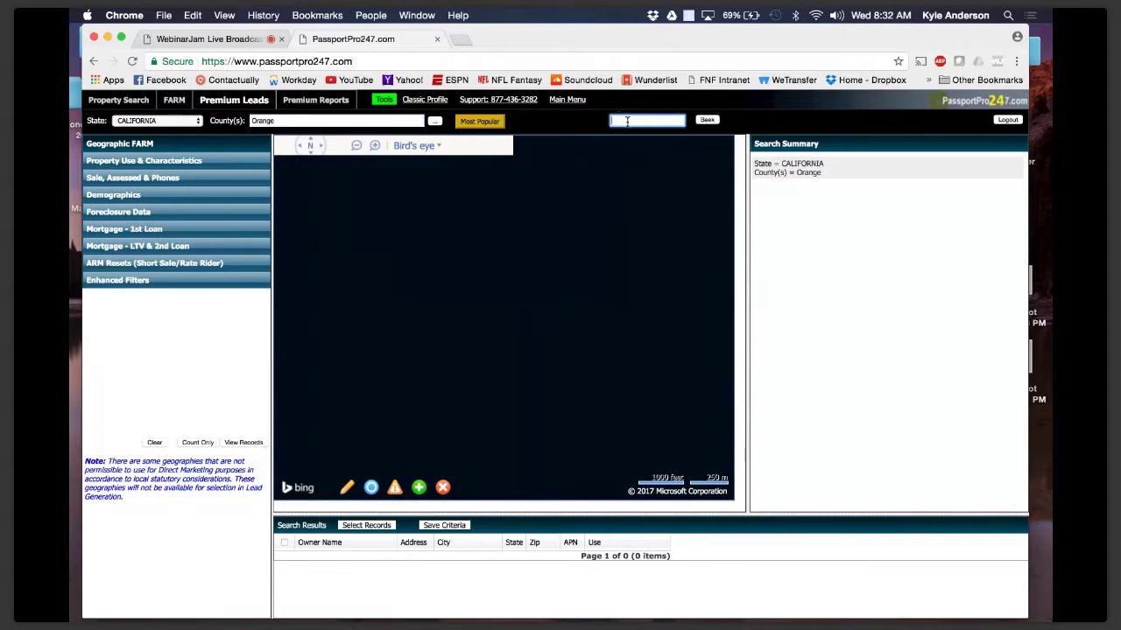
text(Irvine)
click(712, 122)
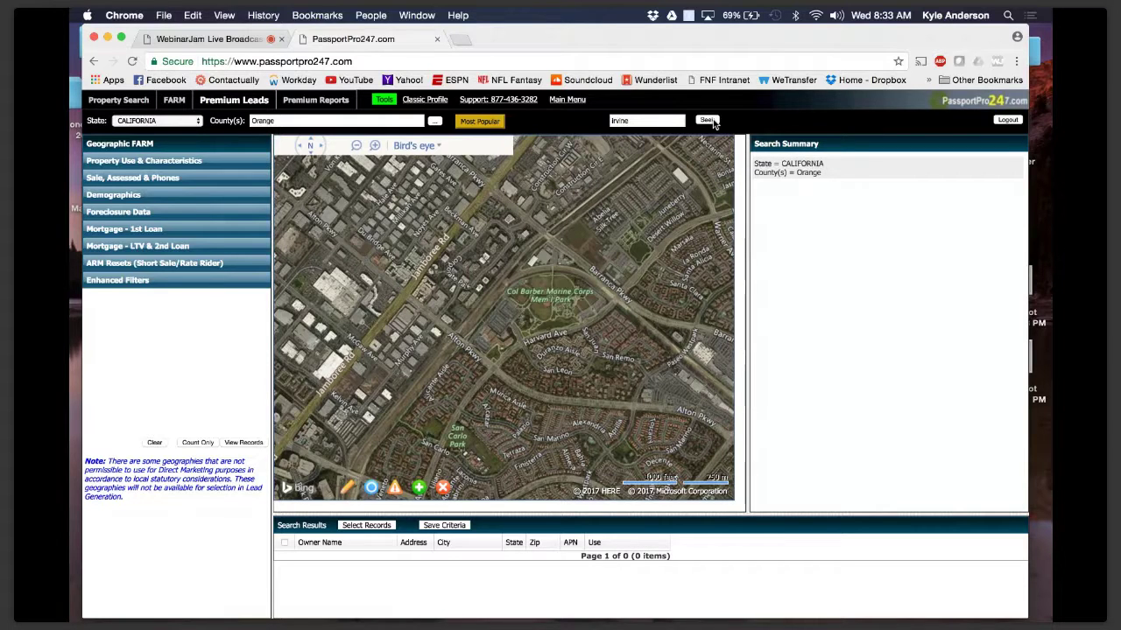
- Widen the map pane and change the map style from aerial view to Road
drag(745, 238, 818, 238)
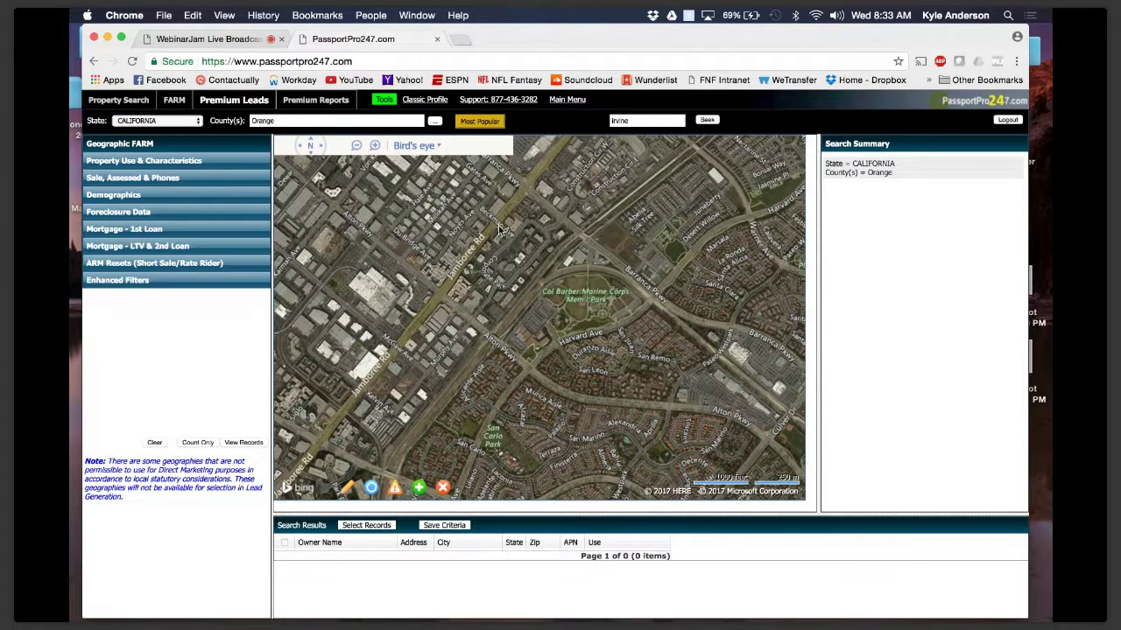
click(430, 145)
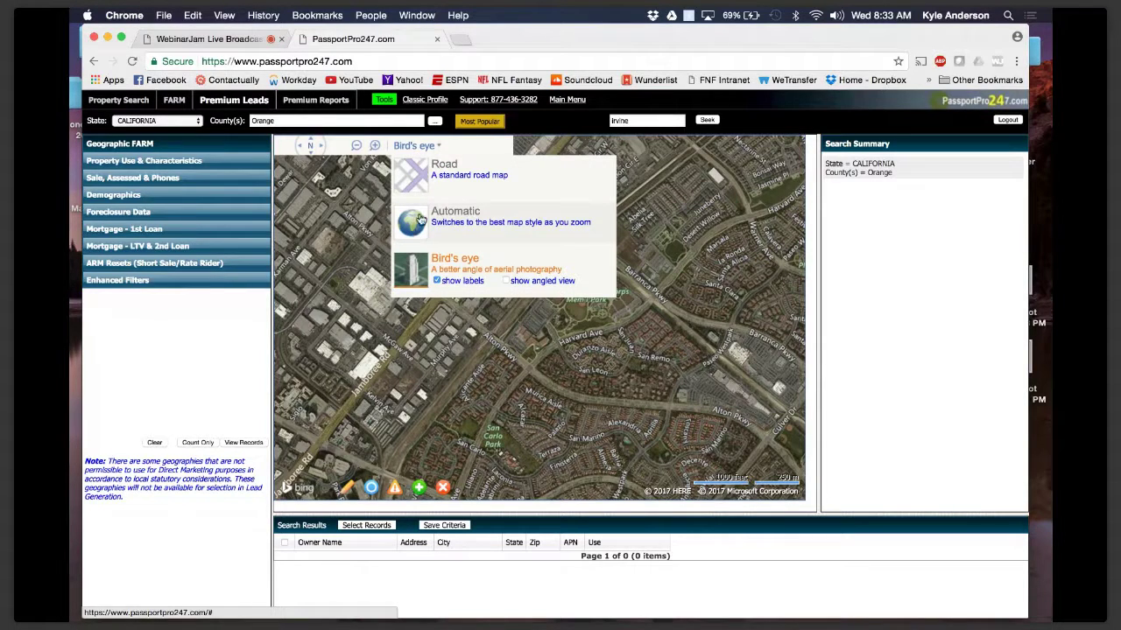
click(424, 180)
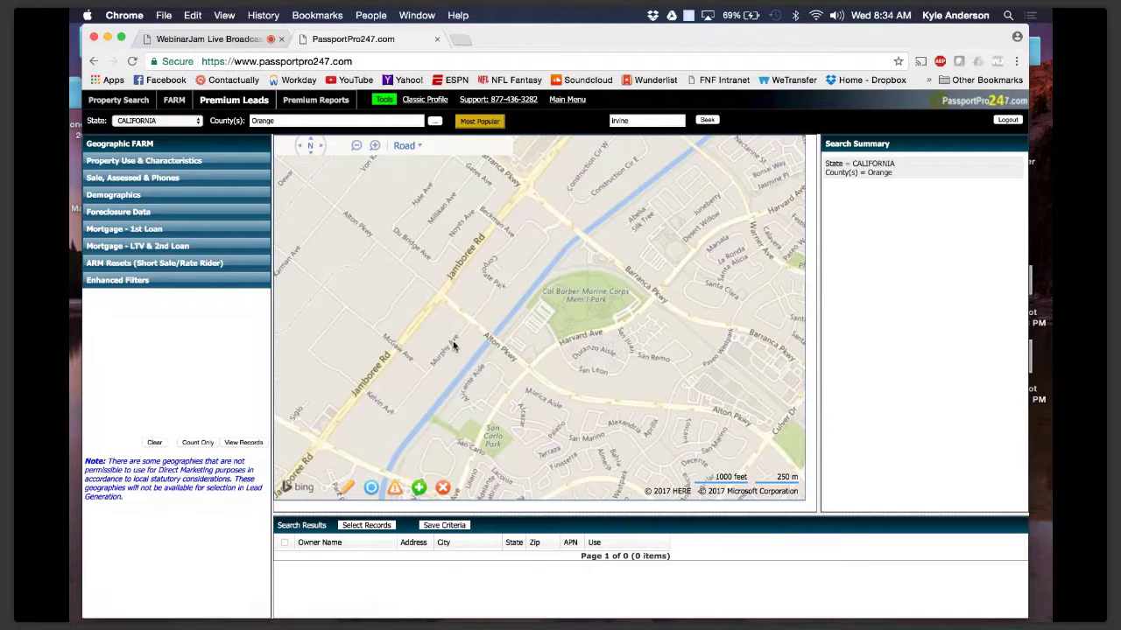
- Draw a circular search area with a radius of about 3,230 ft around El Camino Real in Irvine, and remove it
drag(502, 330, 473, 282)
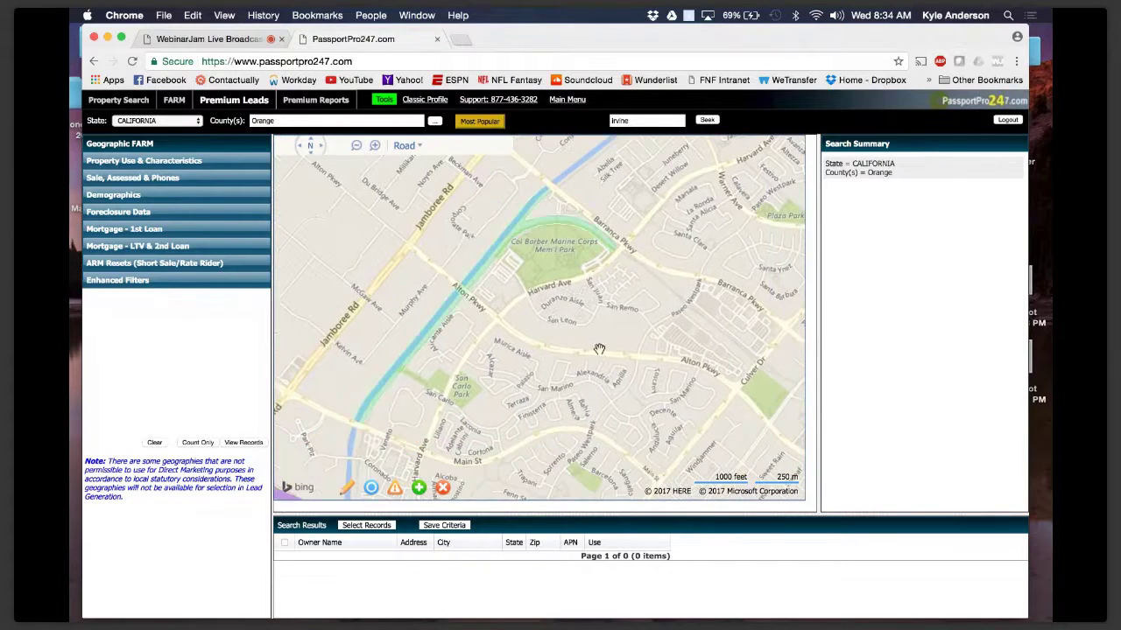
click(355, 145)
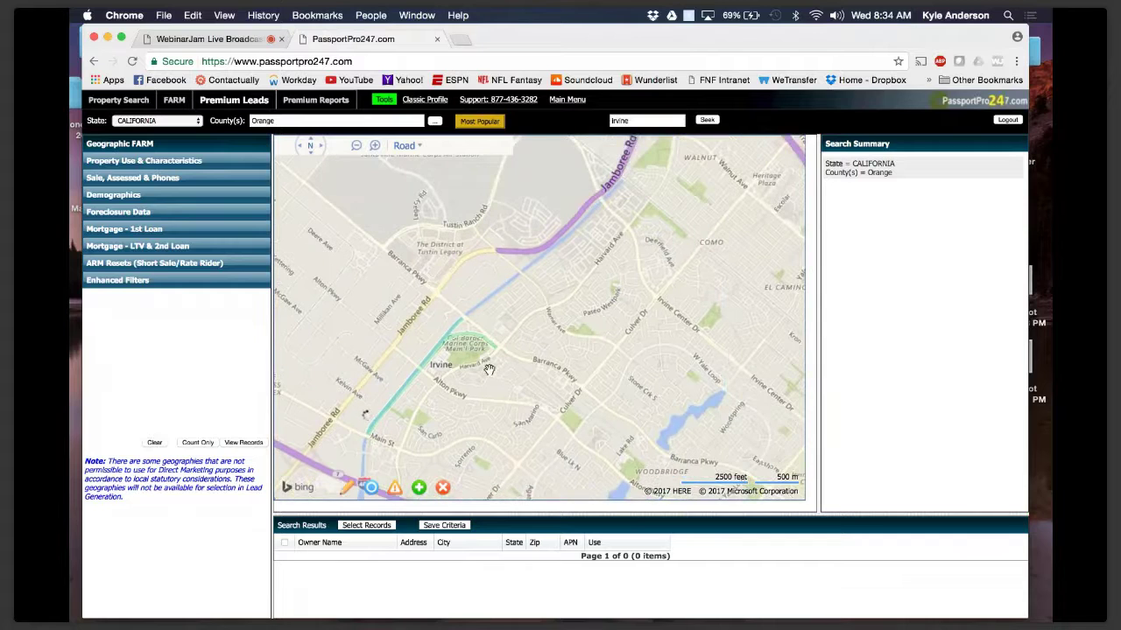
drag(456, 364, 443, 363)
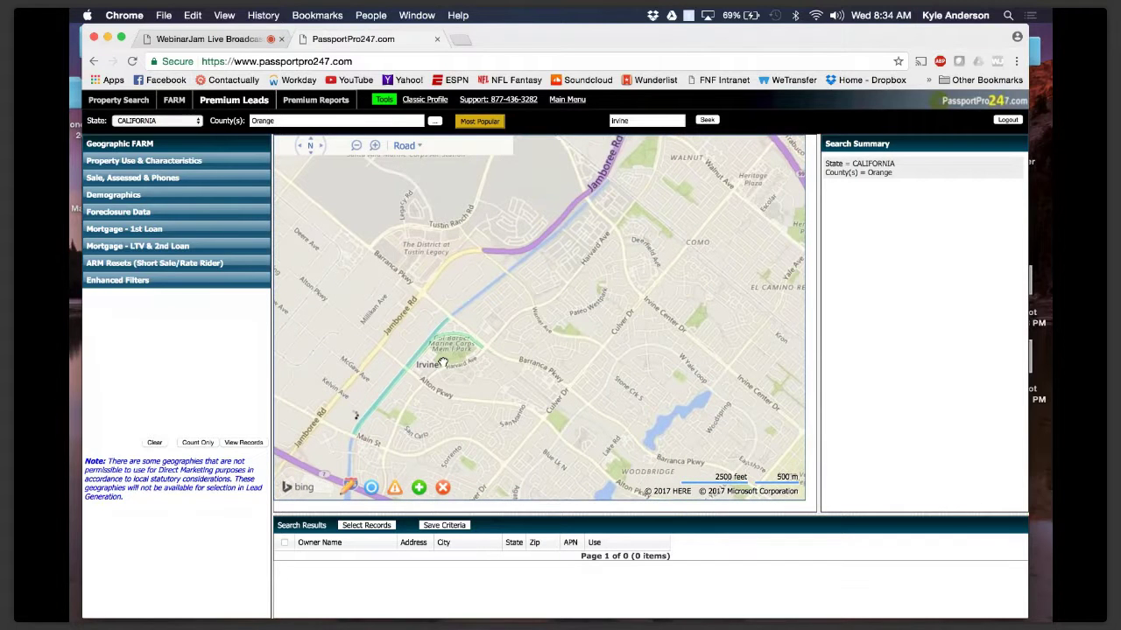
drag(443, 363, 218, 352)
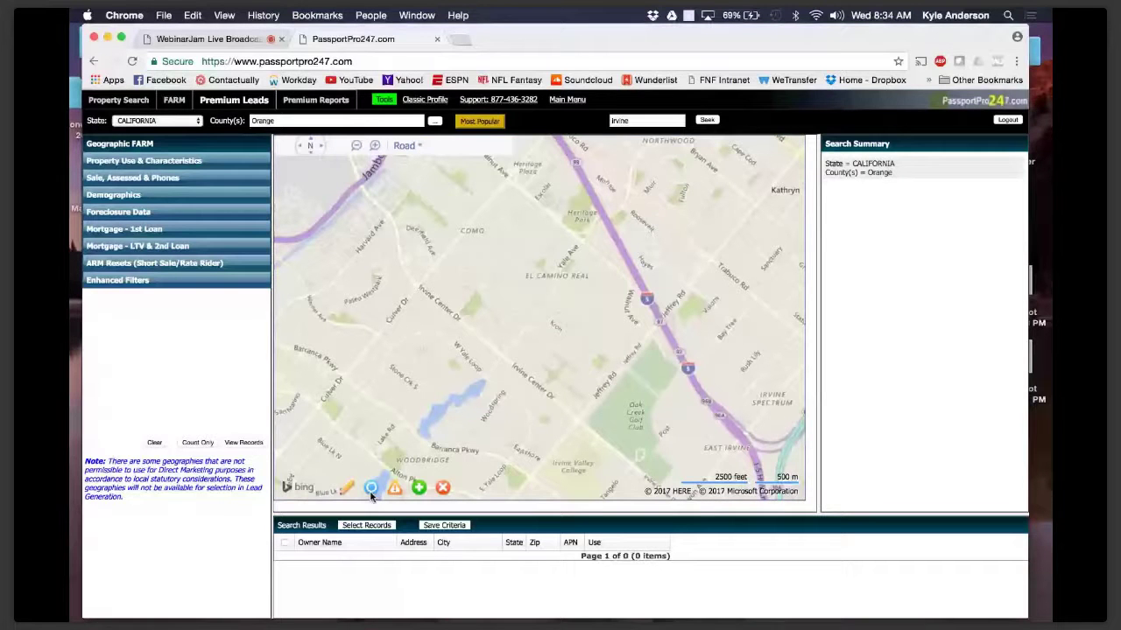
drag(513, 288, 522, 205)
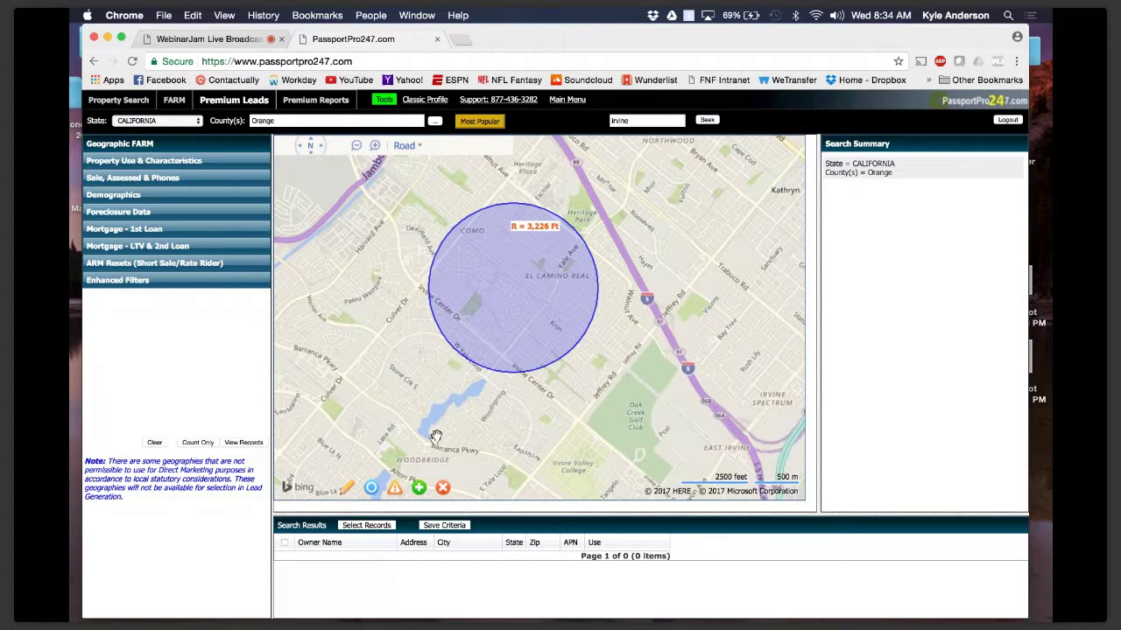
click(443, 488)
- Outline a four-sided search area over the Como and El Camino Real neighborhoods, and delete the shape
click(350, 487)
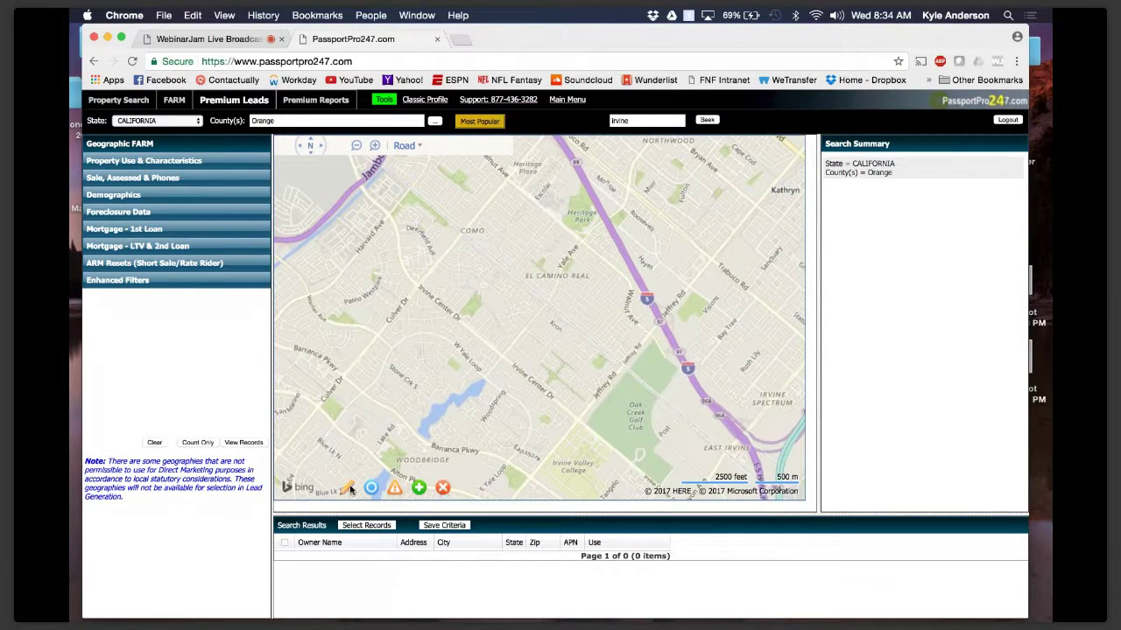
click(508, 179)
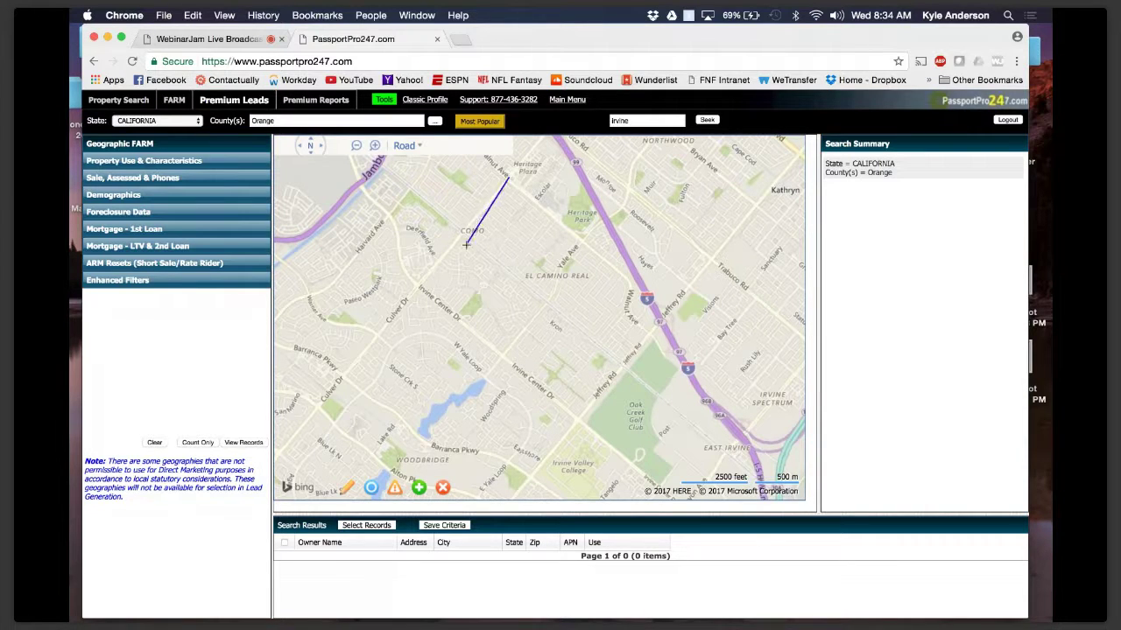
click(418, 285)
click(501, 355)
click(584, 241)
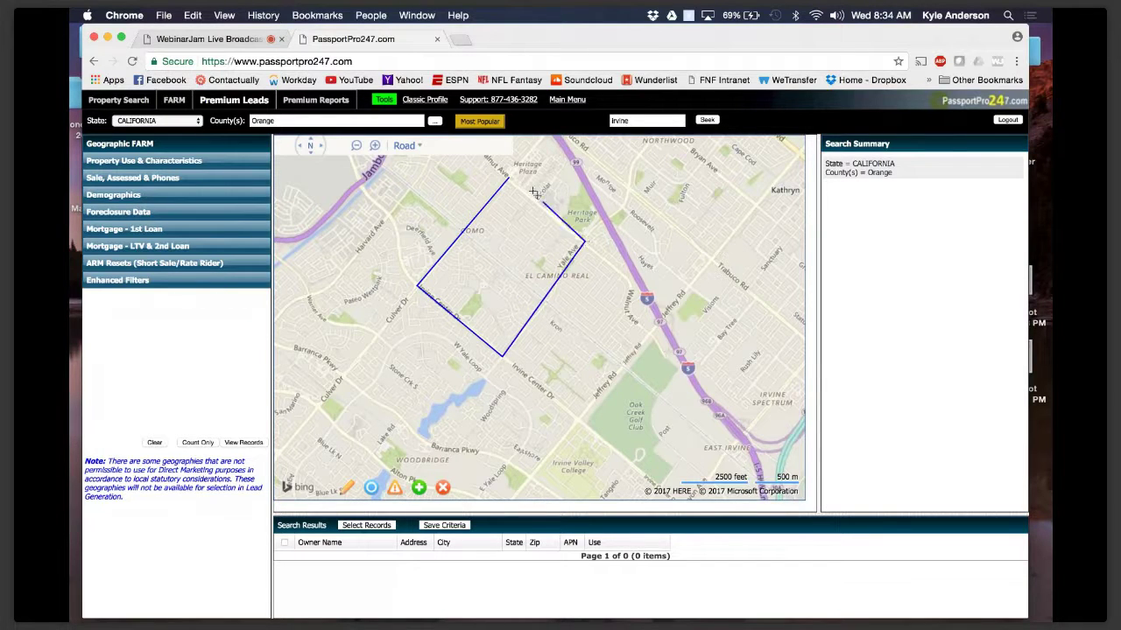
click(516, 185)
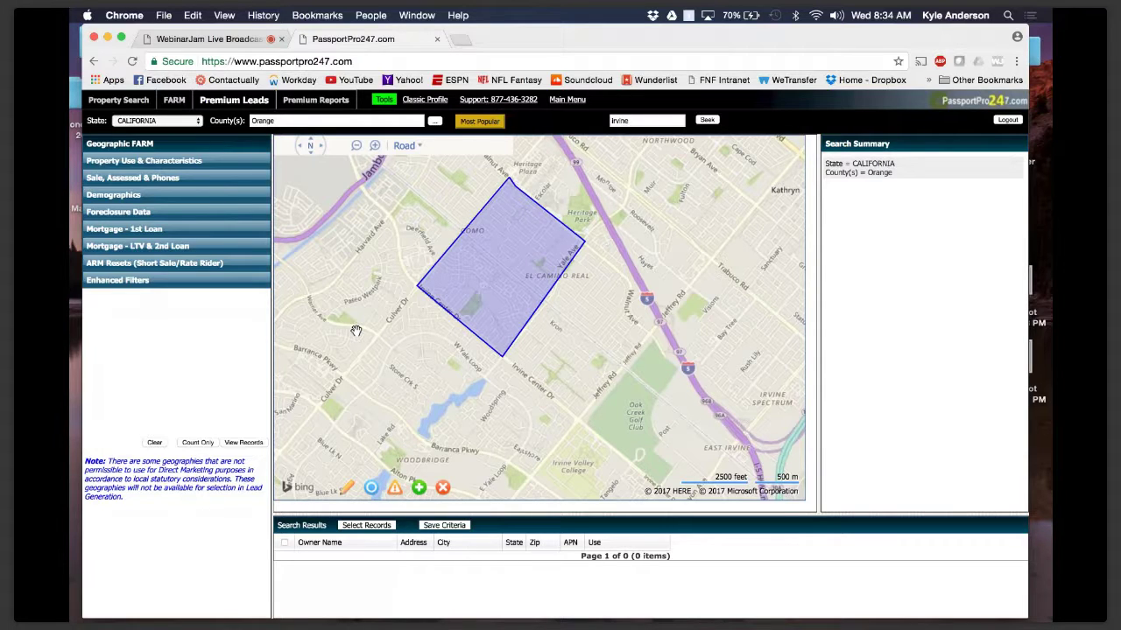
click(443, 488)
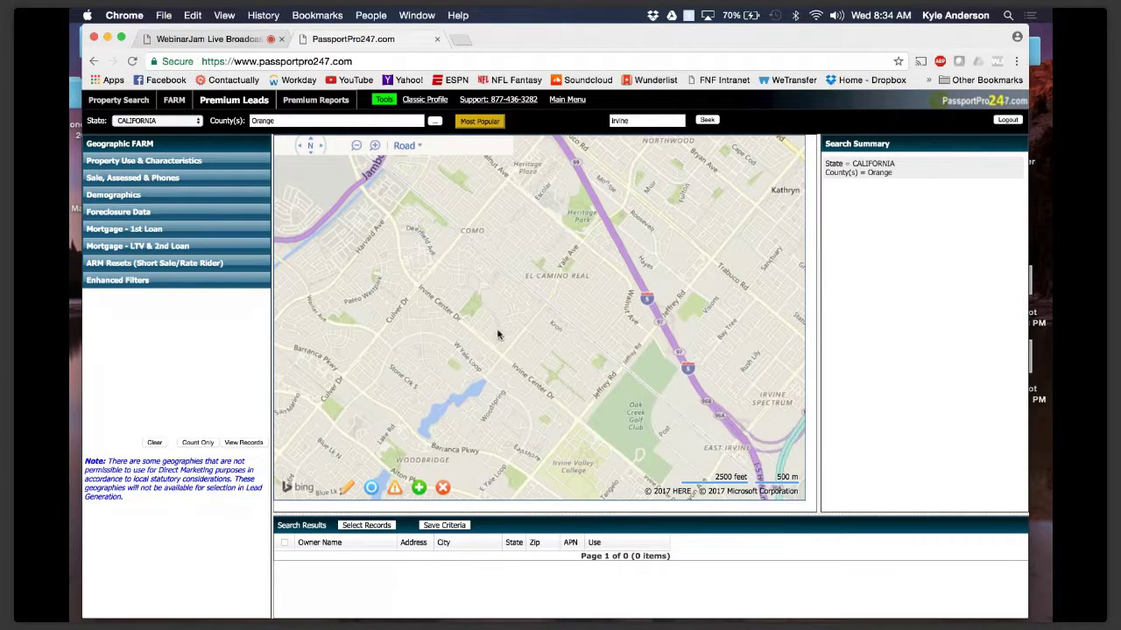
- Start a Most Popular neighborhood search by tract, with IRVINE as the city
click(482, 122)
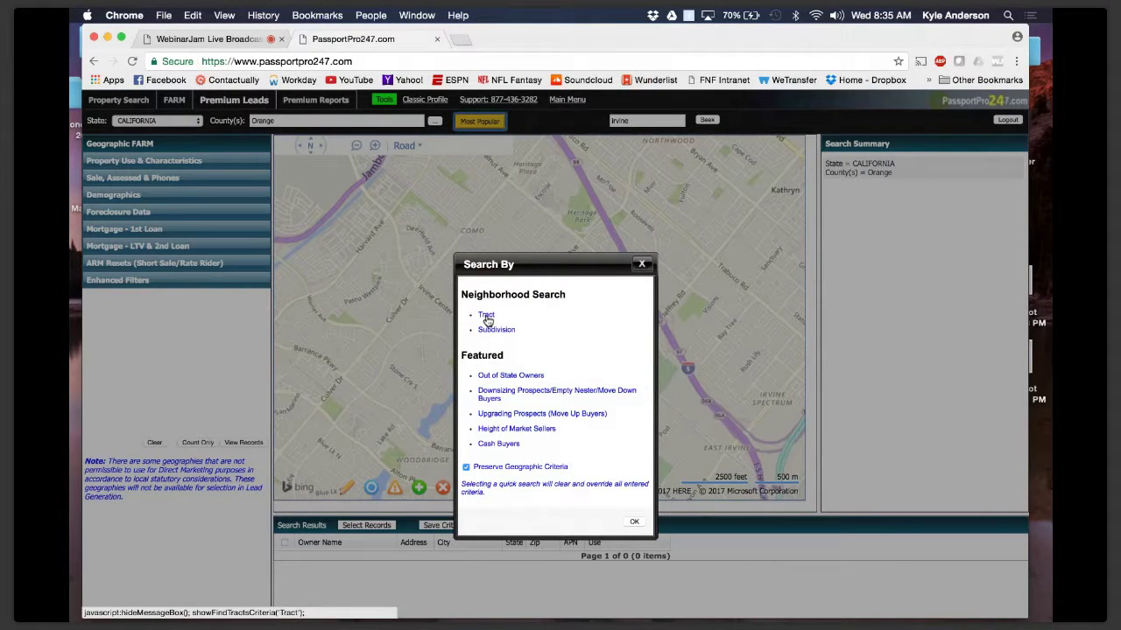
click(487, 315)
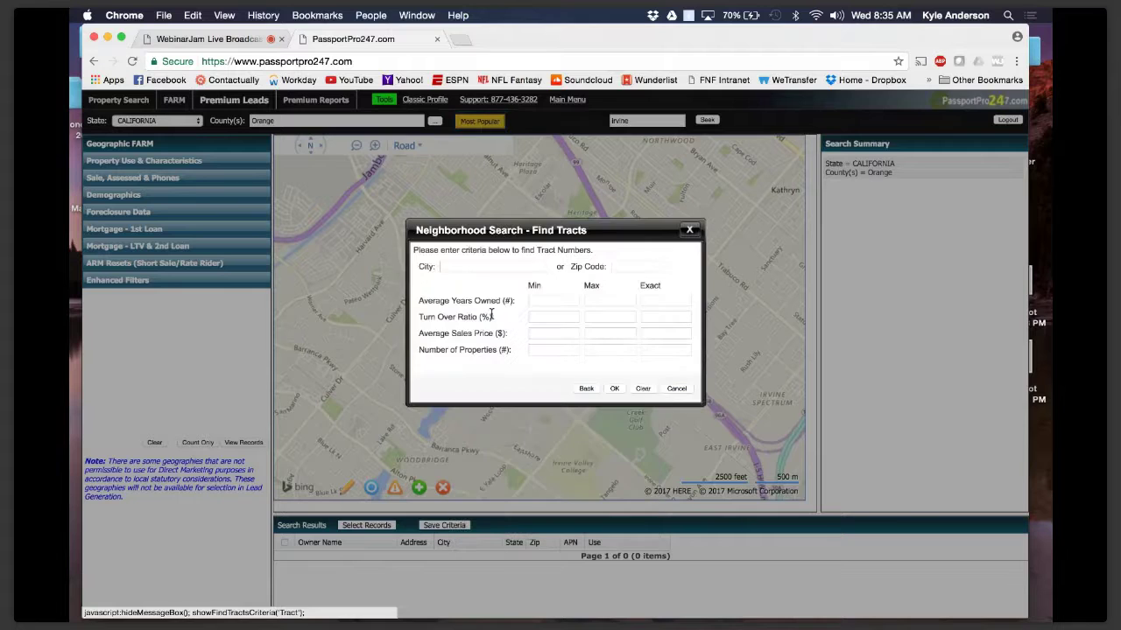
click(481, 270)
text(Irvine)
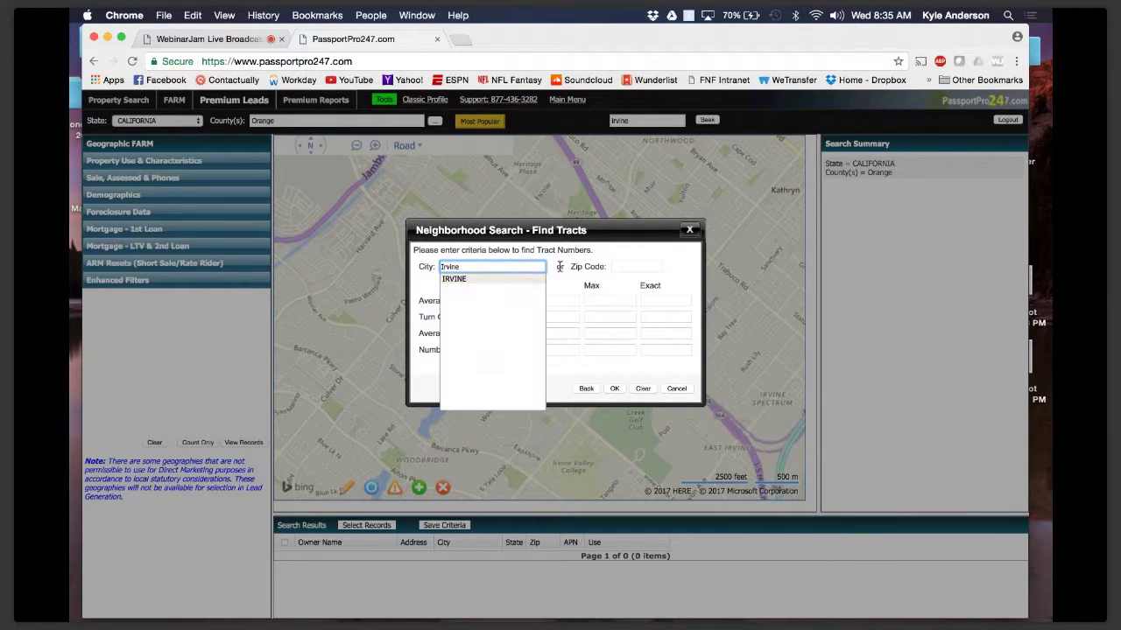
click(503, 282)
- Set the average years owned to 3 minimum and 13 maximum, and the minimum turn over ratio to 4%
click(556, 302)
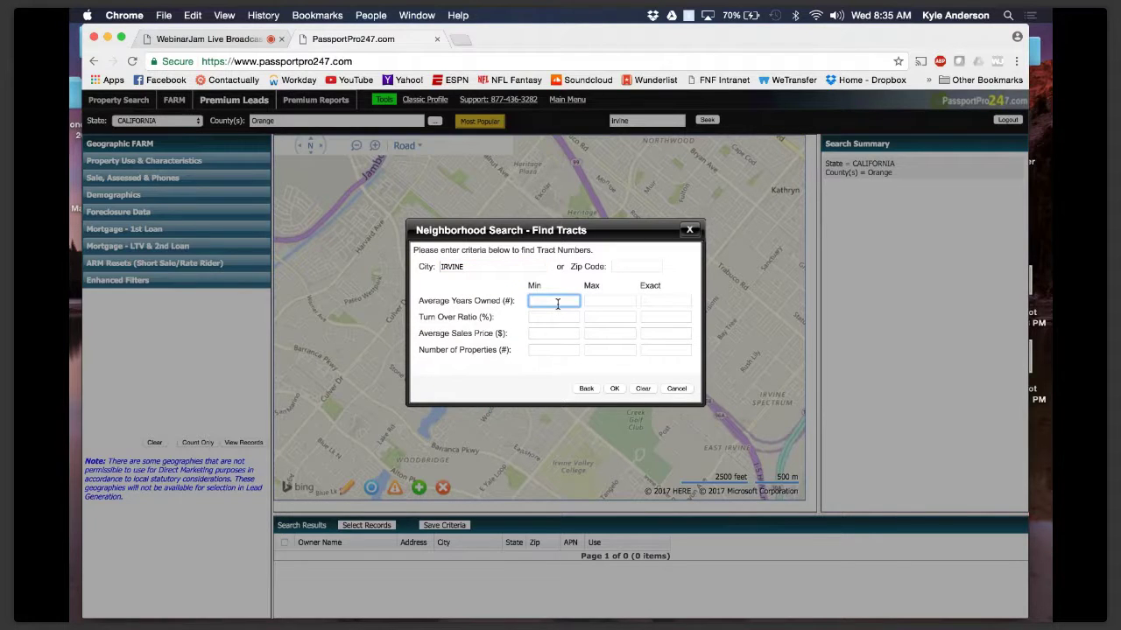
text(3)
click(605, 301)
text(13)
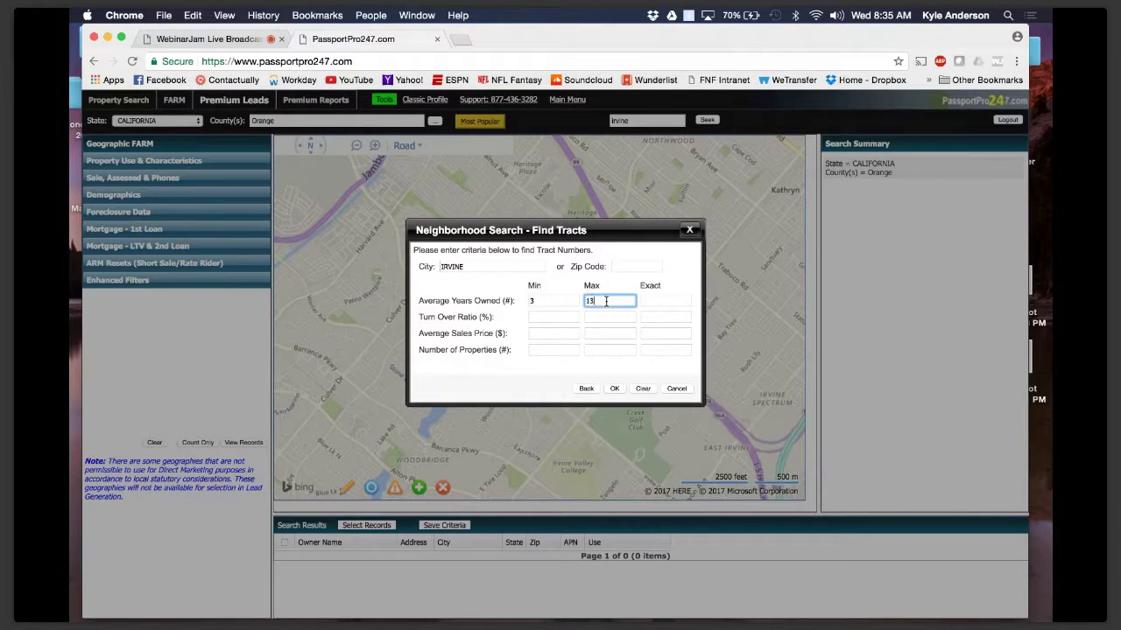
click(545, 319)
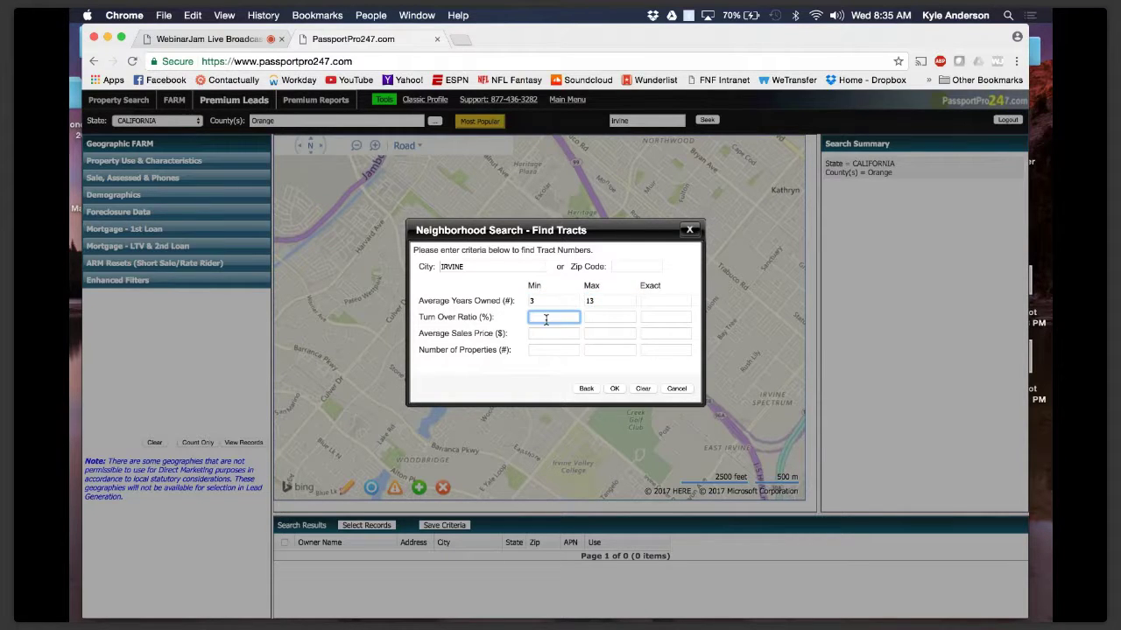
text(4)
- Set the minimum number of properties to 100 and run the tract search
click(541, 332)
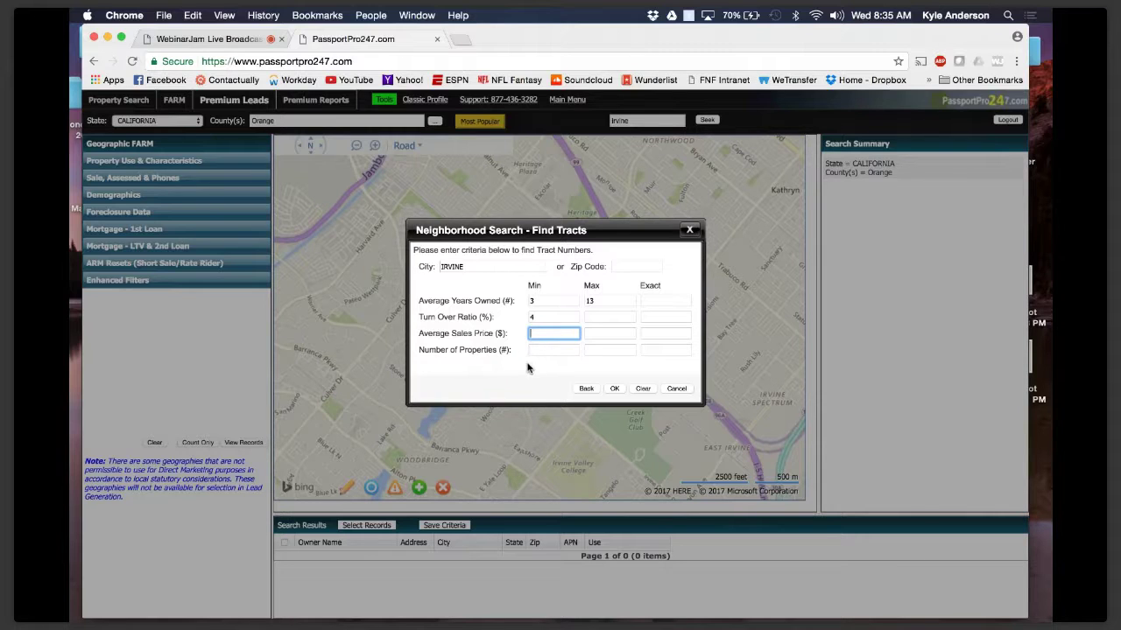
click(551, 350)
text(100)
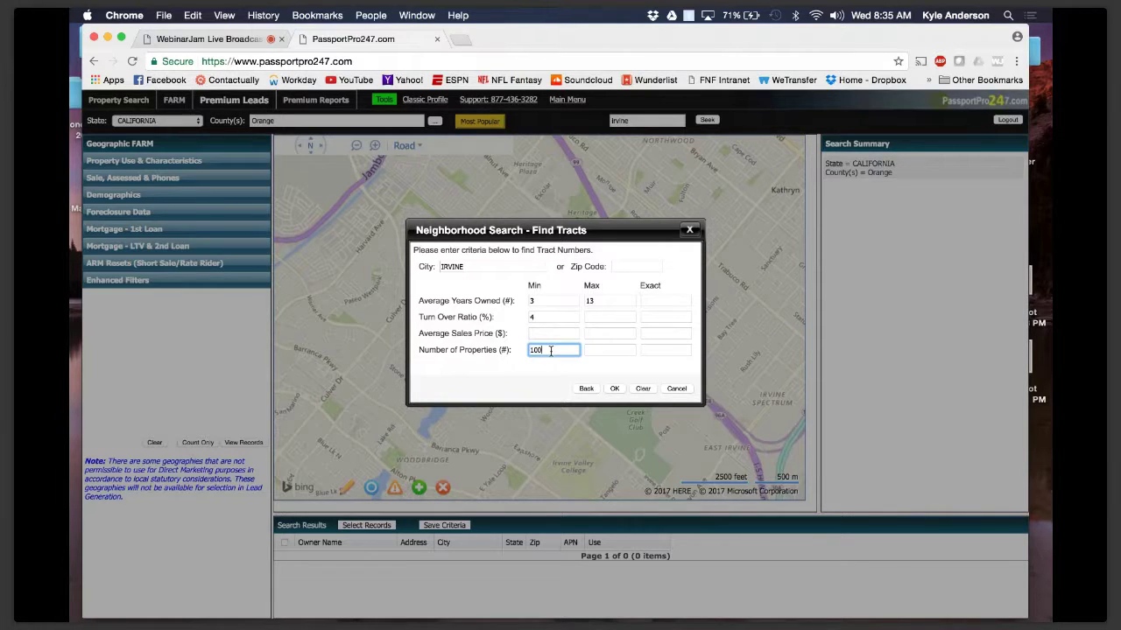
click(523, 389)
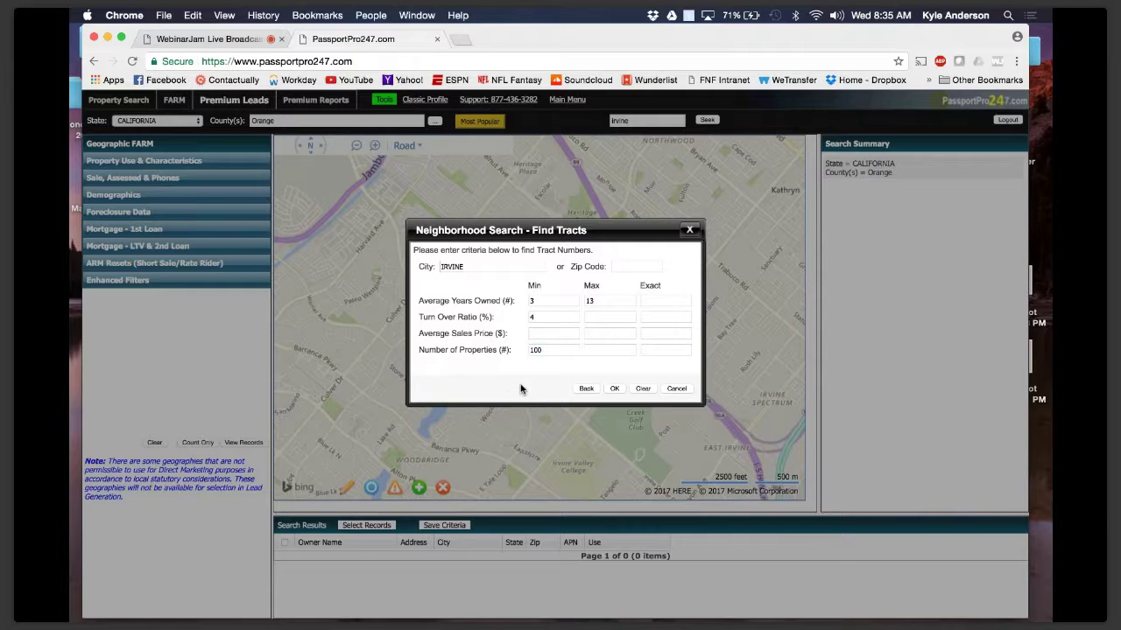
click(615, 389)
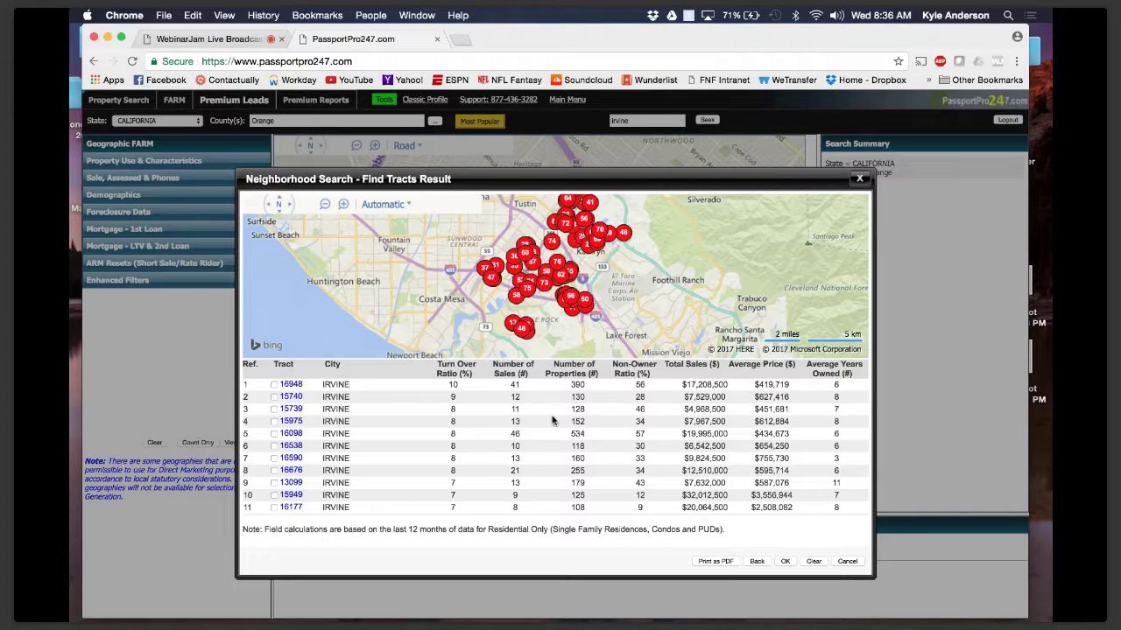
- Review the turnover ratios, property counts and prices in the Irvine tract results, and close the results window
scroll(553, 421, down, 4)
scroll(552, 421, down, 7)
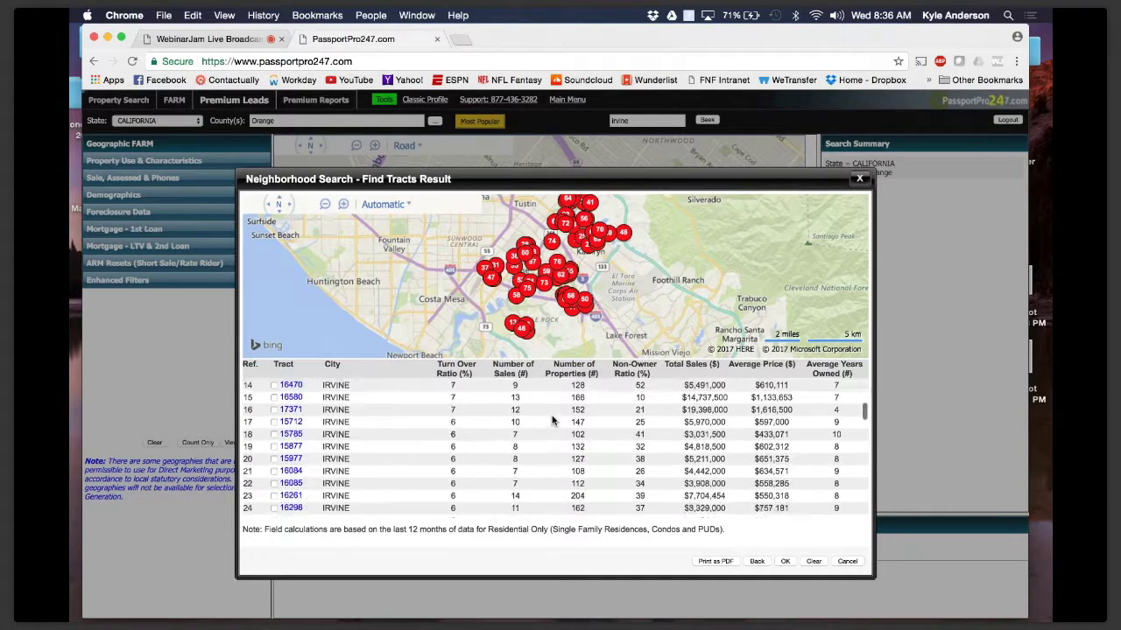
scroll(552, 421, down, 4)
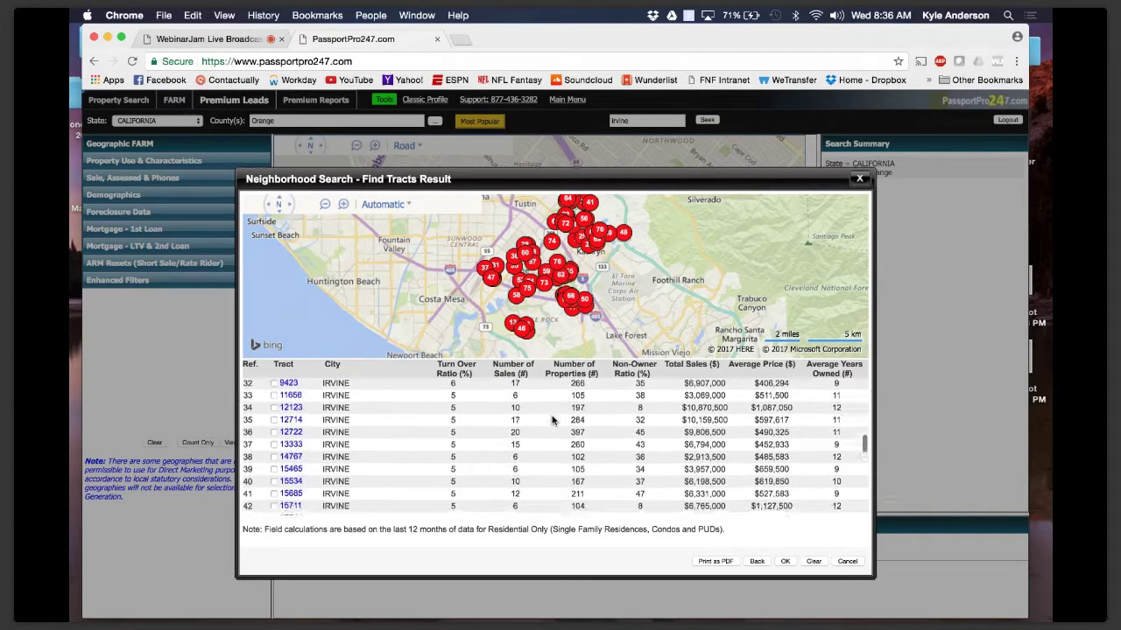
scroll(552, 421, up, 7)
scroll(552, 421, up, 7)
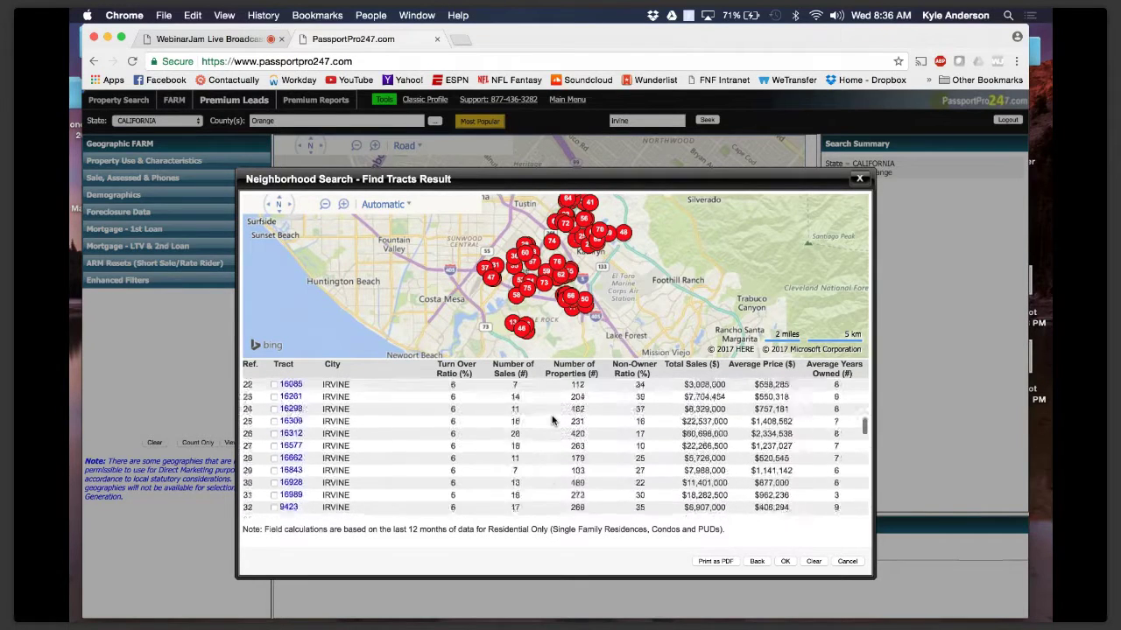
scroll(552, 421, up, 1)
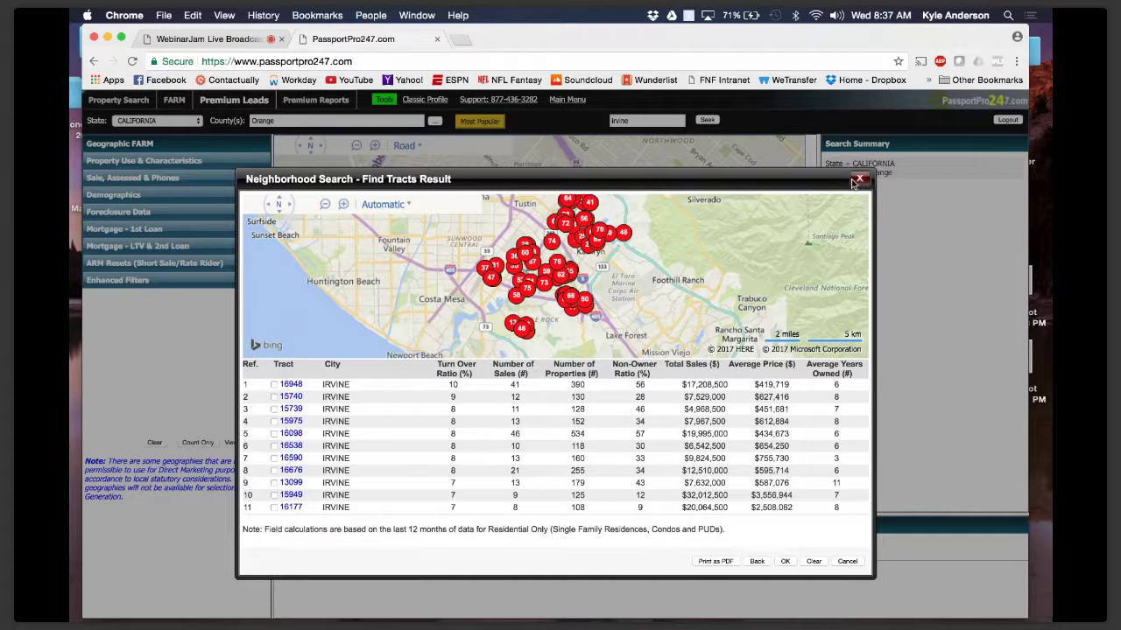
click(860, 180)
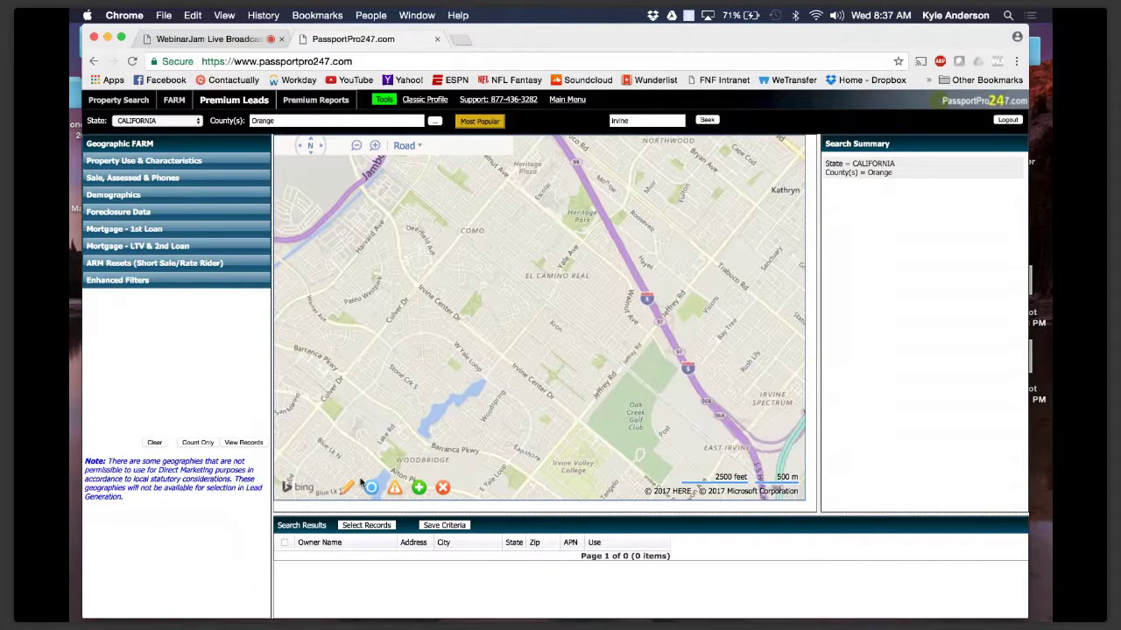
- Outline a six-sided search area over the Como and El Camino Real neighborhoods, and count the records inside it
click(507, 179)
click(418, 287)
click(503, 354)
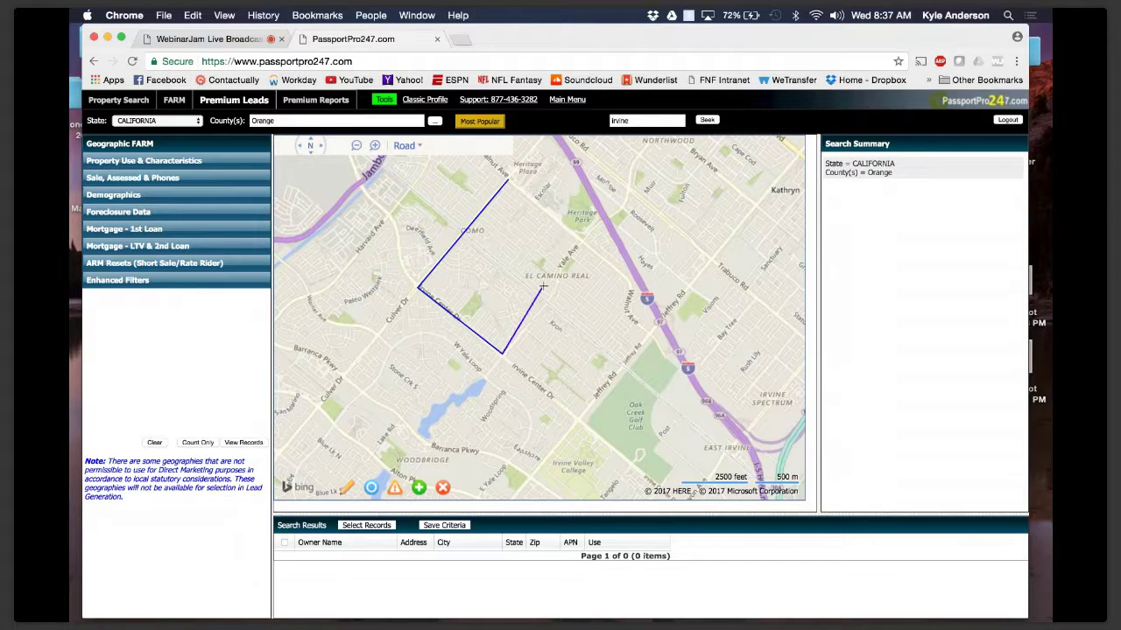
click(558, 289)
click(561, 264)
click(581, 237)
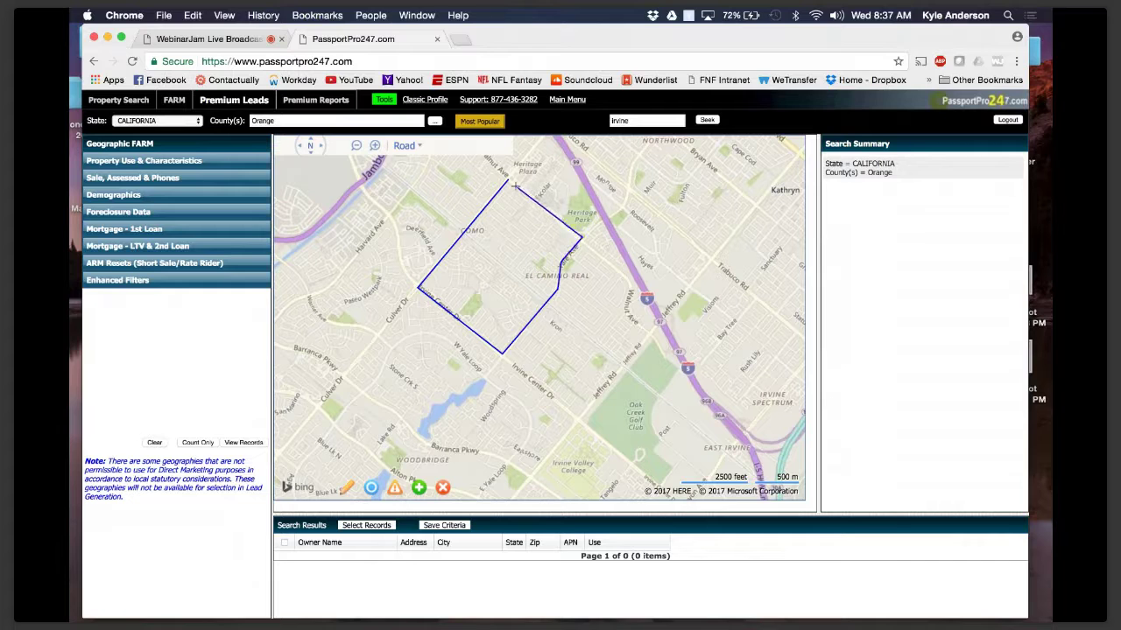
click(515, 184)
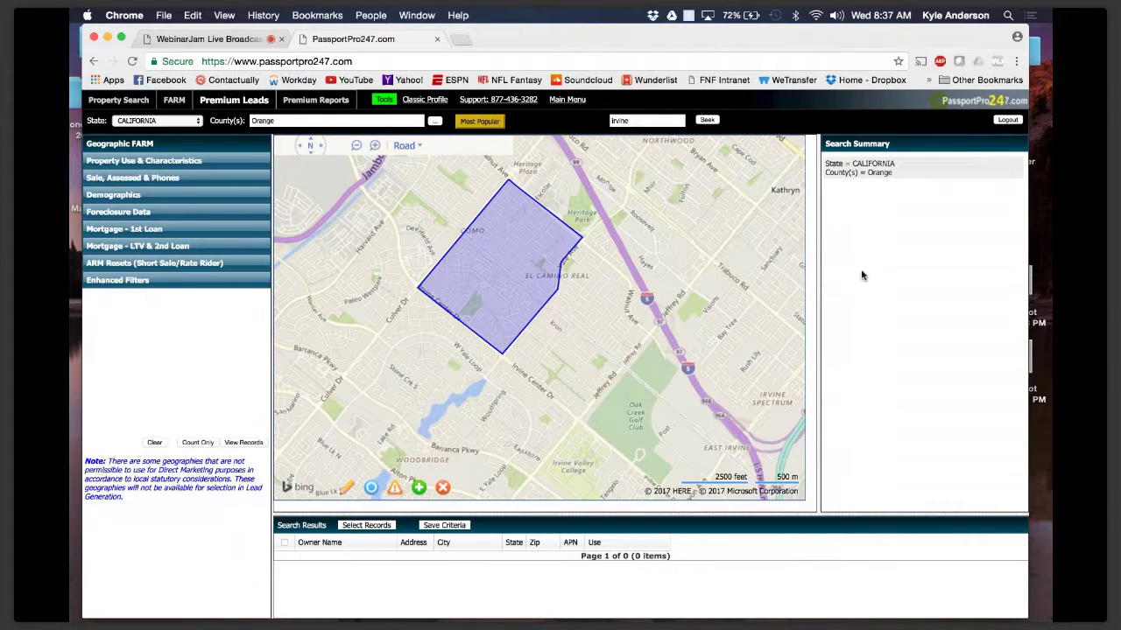
click(197, 443)
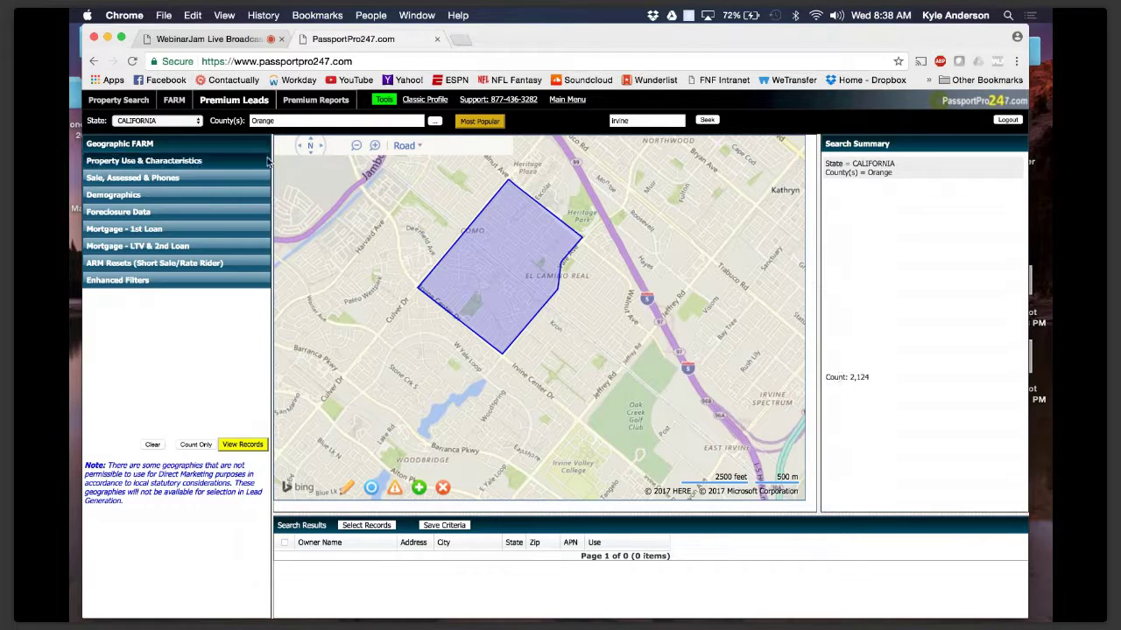
- Limit the property type to Condominium and SFR, and rerun the record count
click(145, 162)
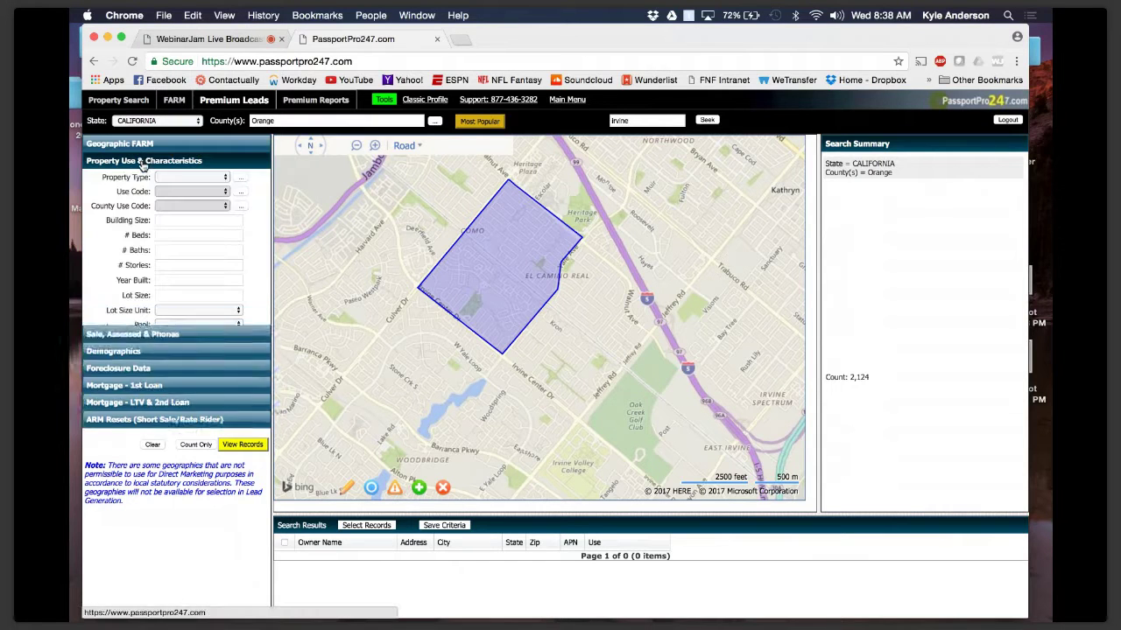
click(242, 178)
click(456, 321)
scroll(506, 330, down, 2)
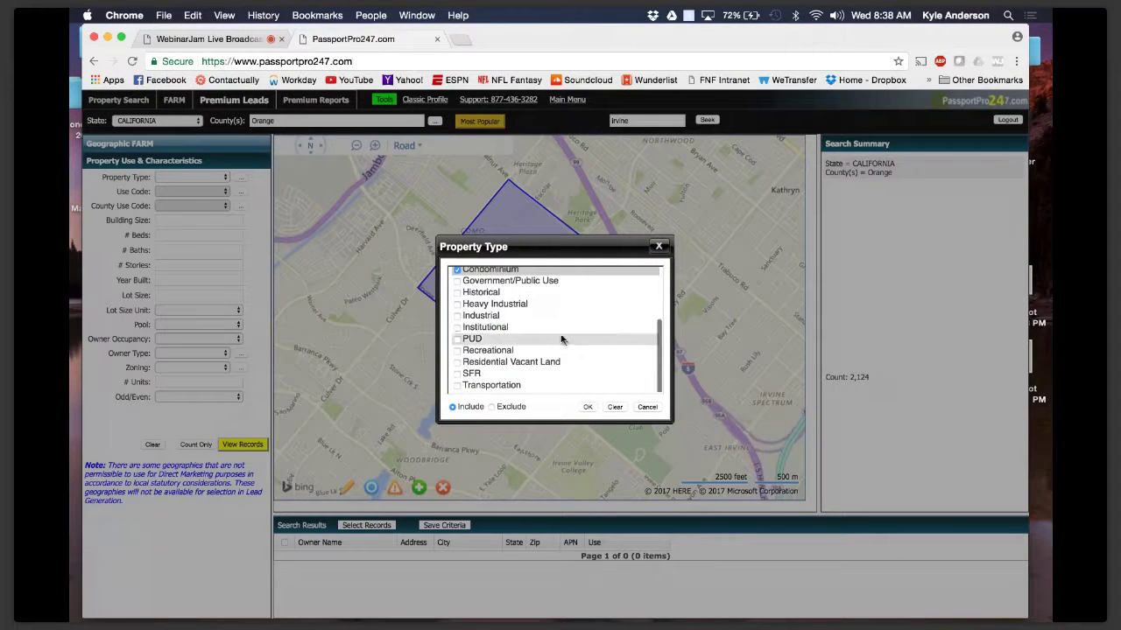
click(587, 407)
click(200, 445)
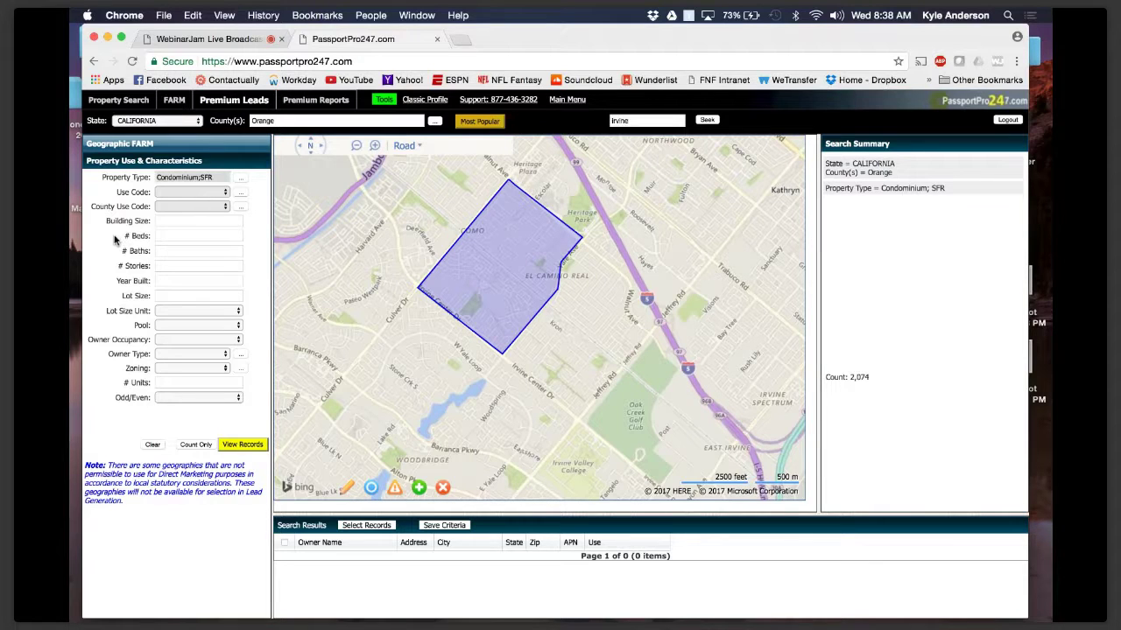
- Set the demographic age filter to 27-40 and rerun the record count
click(113, 162)
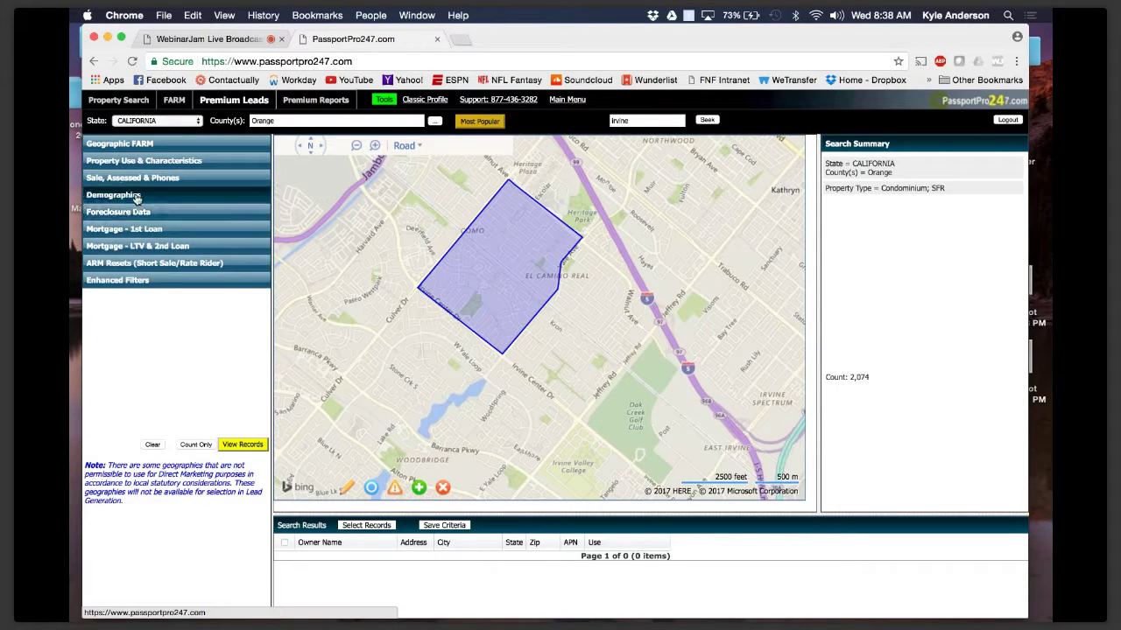
click(137, 196)
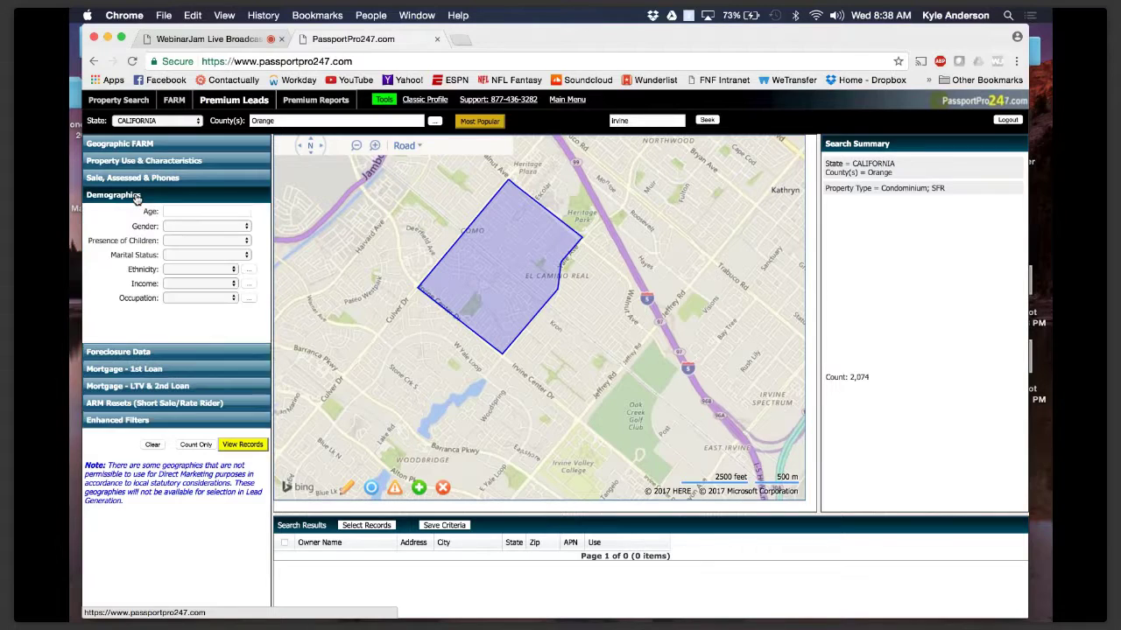
click(191, 211)
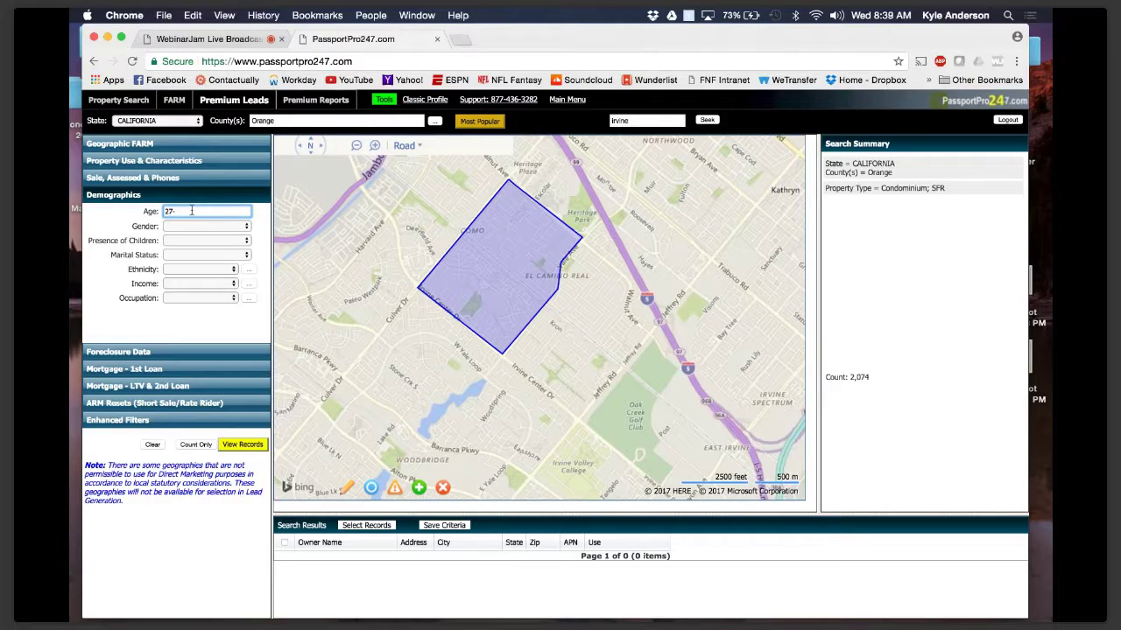
click(130, 327)
click(197, 445)
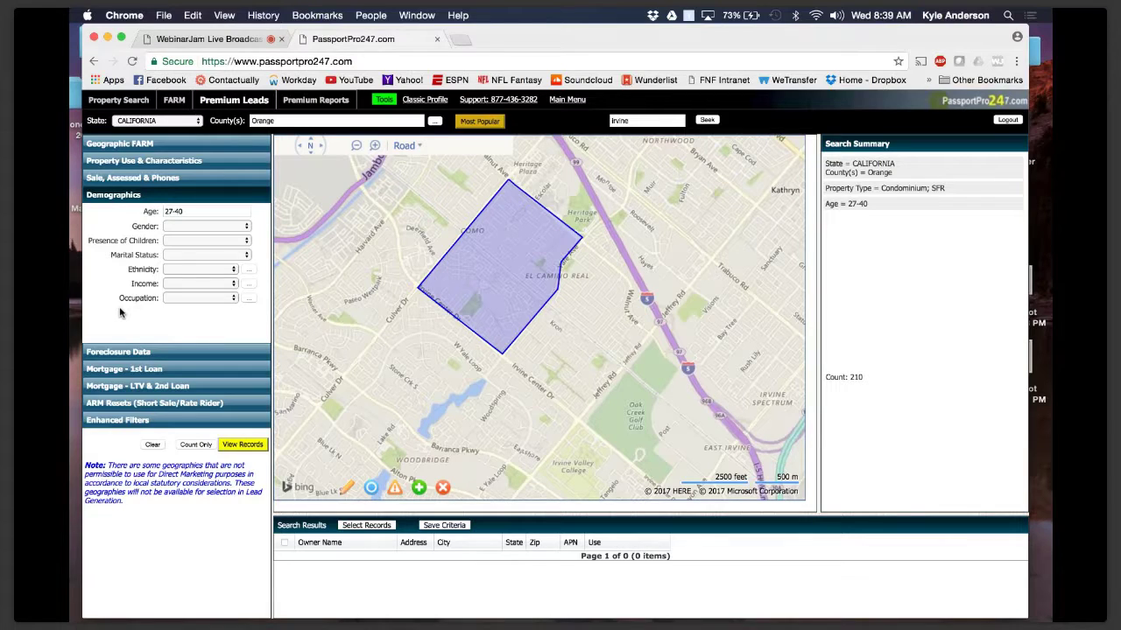
- Narrow the age filter to 27-35 and rerun the record count
click(198, 210)
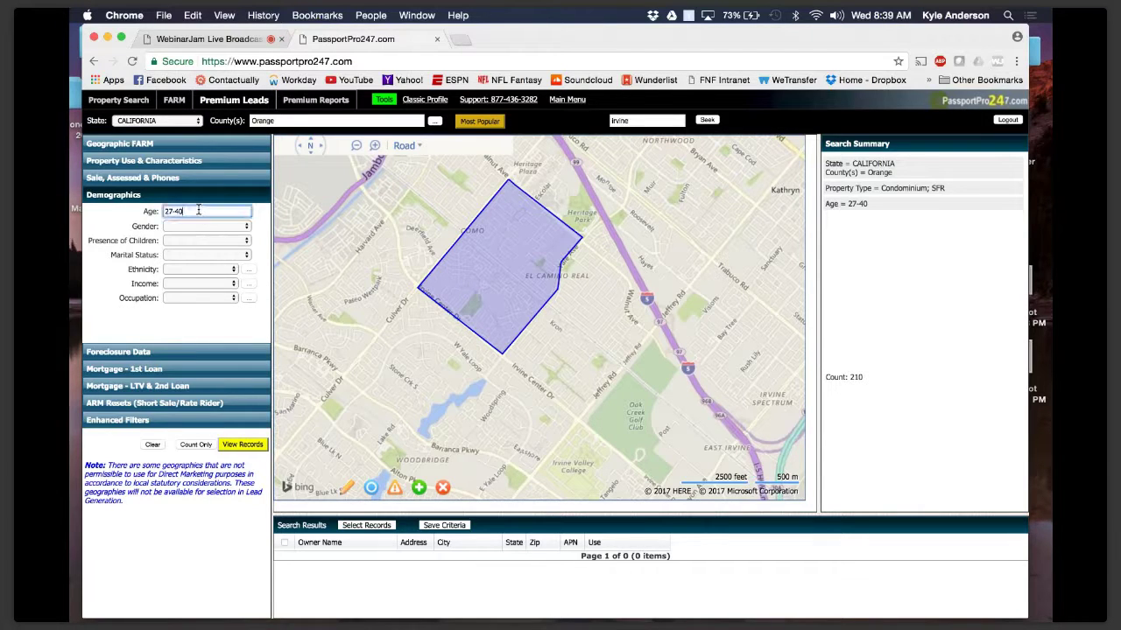
text(35)
click(193, 446)
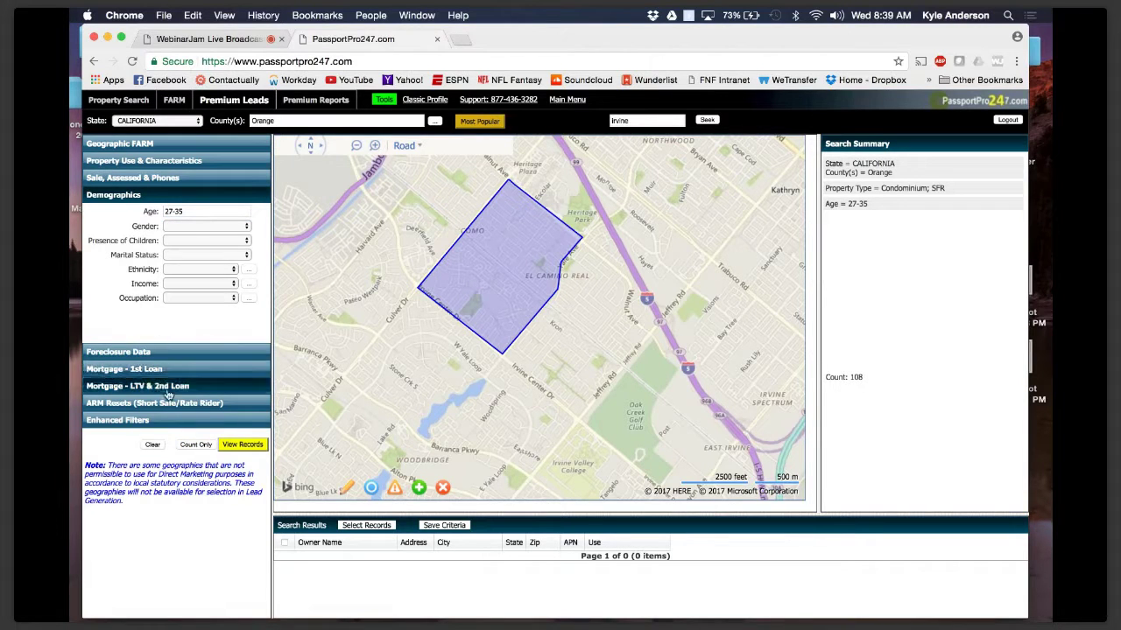
click(195, 444)
click(191, 211)
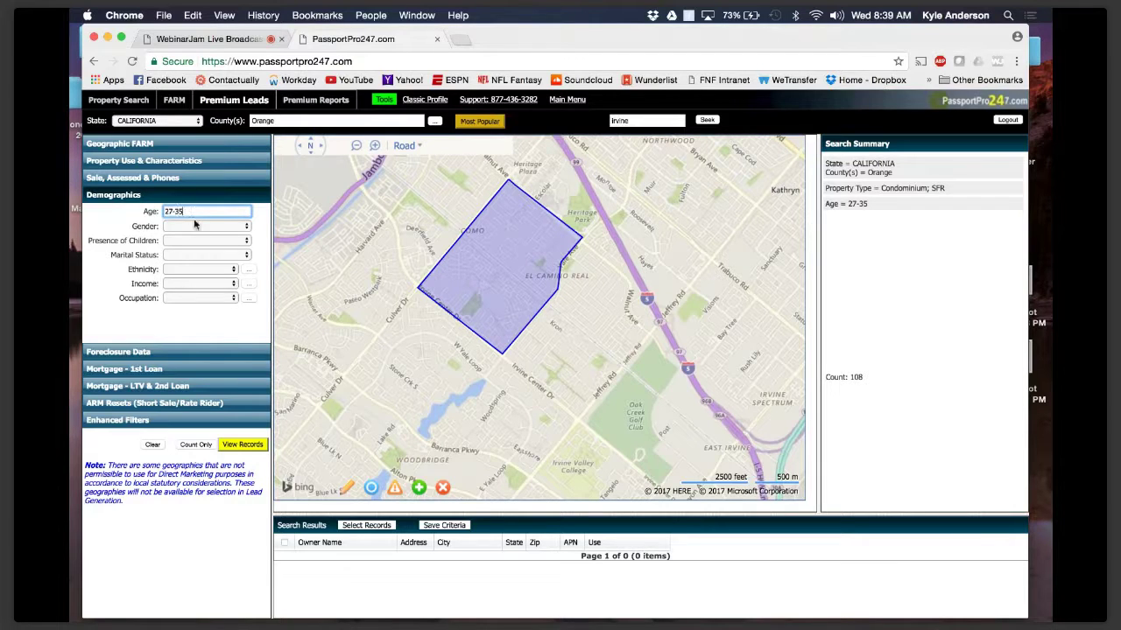
click(190, 445)
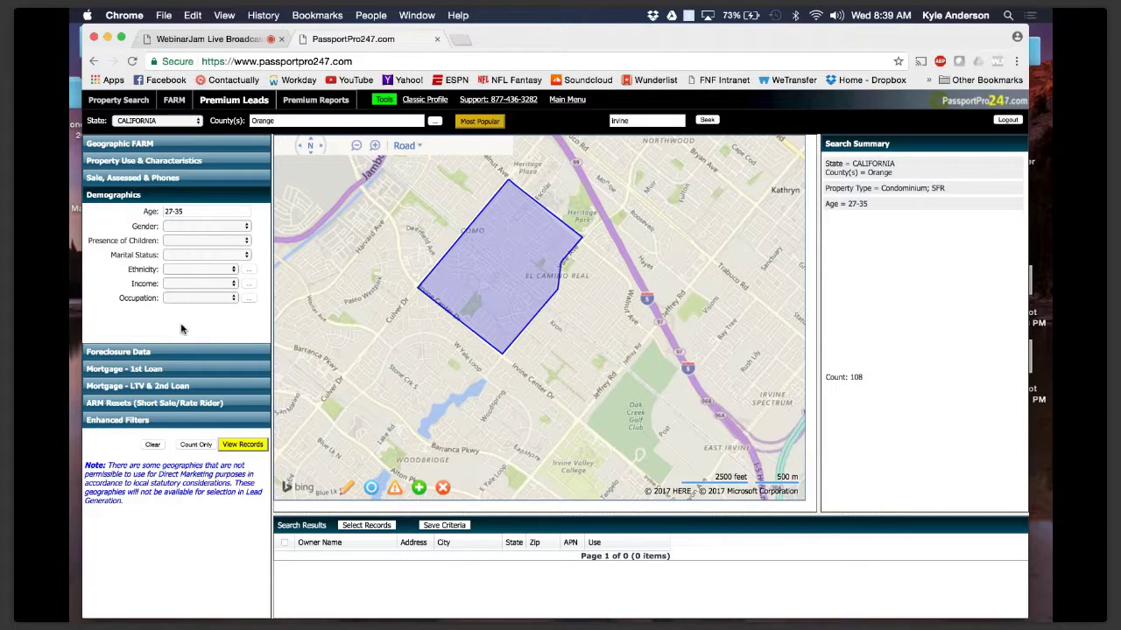
- Include all income brackets from $100,000 – 124,999 up to $250,000+, and rerun the record count
click(249, 286)
scroll(506, 329, down, 1)
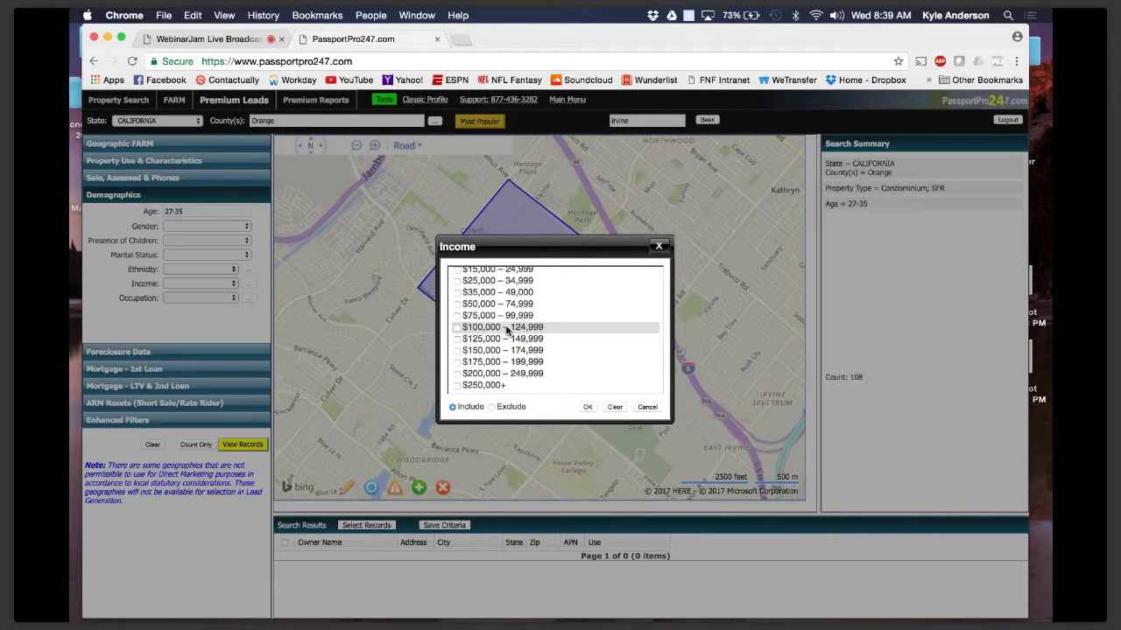
click(456, 327)
click(457, 339)
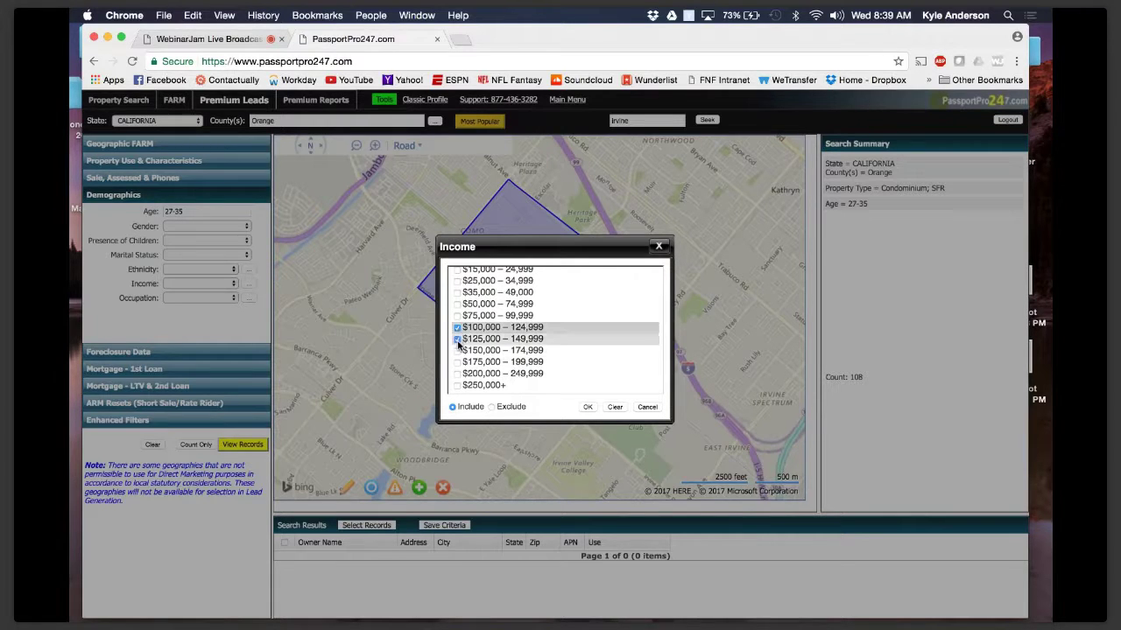
click(456, 350)
click(456, 362)
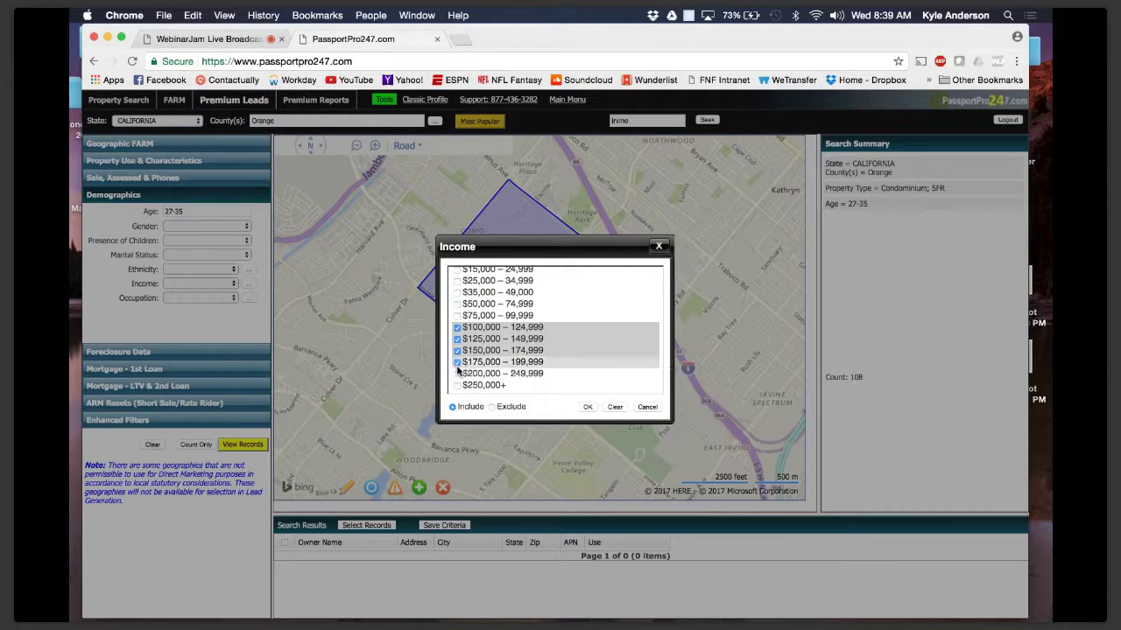
click(457, 374)
click(456, 386)
click(589, 408)
click(196, 445)
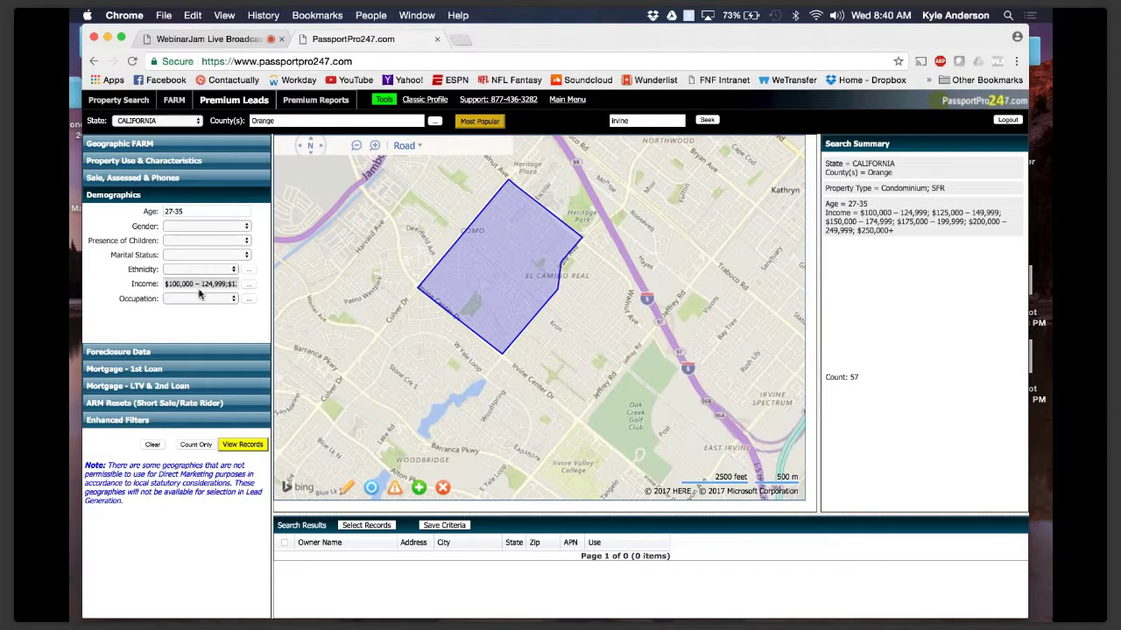
- Exclude the Real Estate occupation from the demographic filters
click(249, 300)
scroll(566, 311, down, 5)
scroll(565, 314, down, 6)
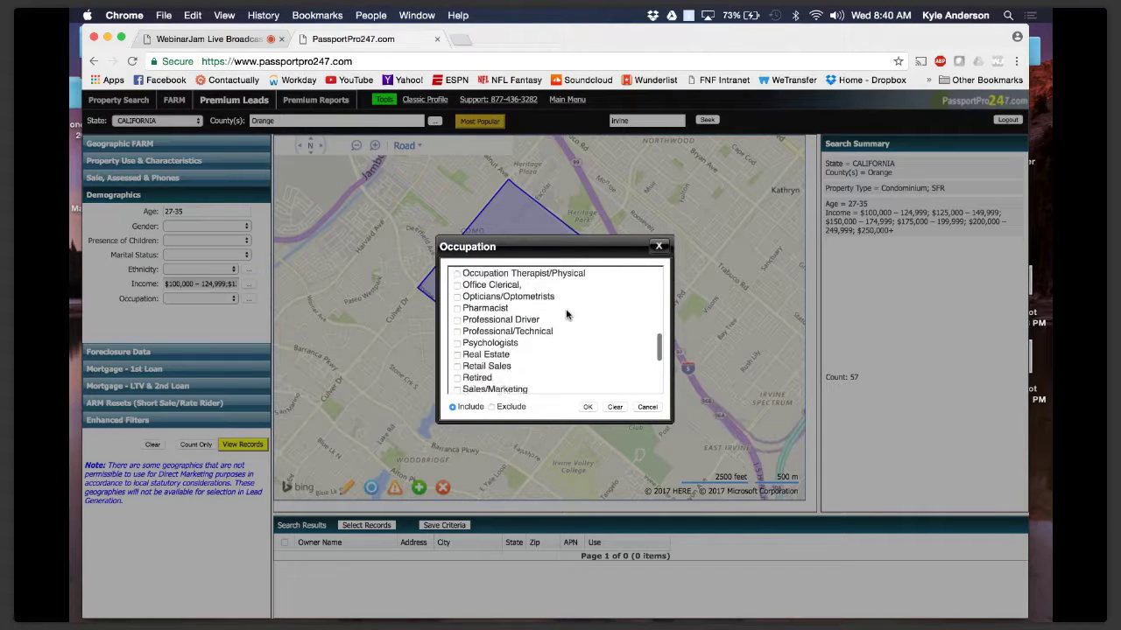
click(456, 329)
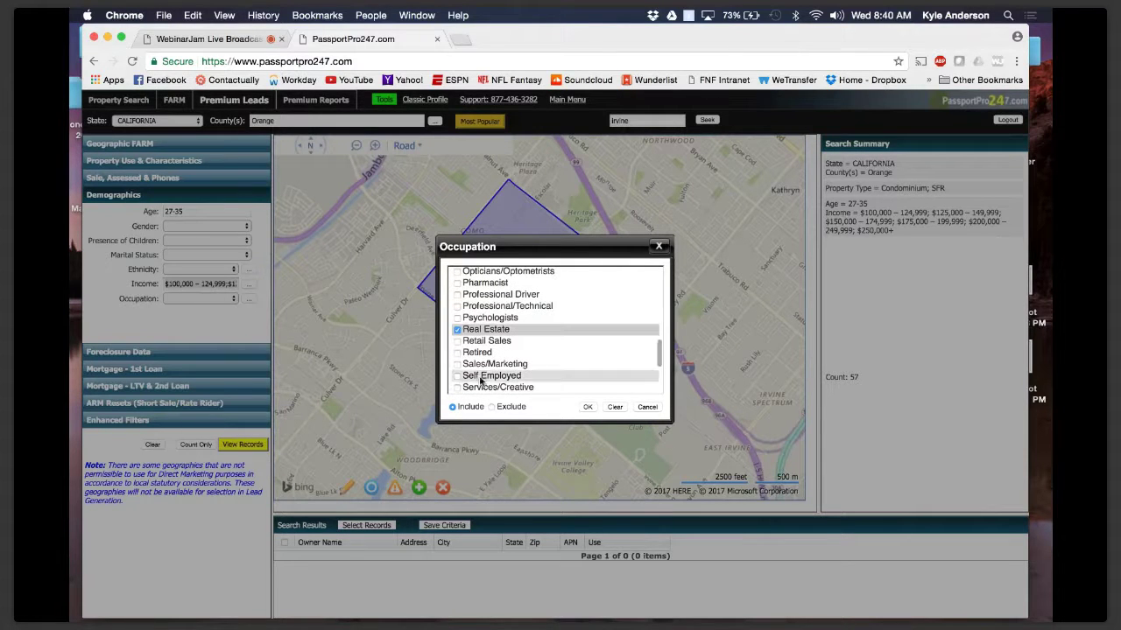
click(491, 407)
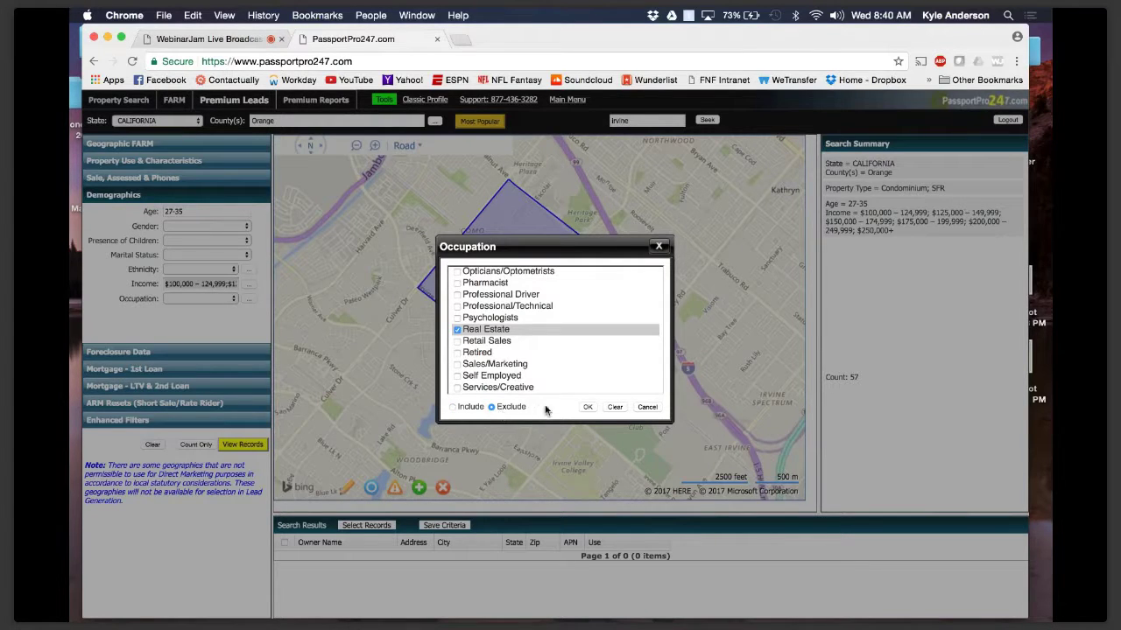
click(587, 408)
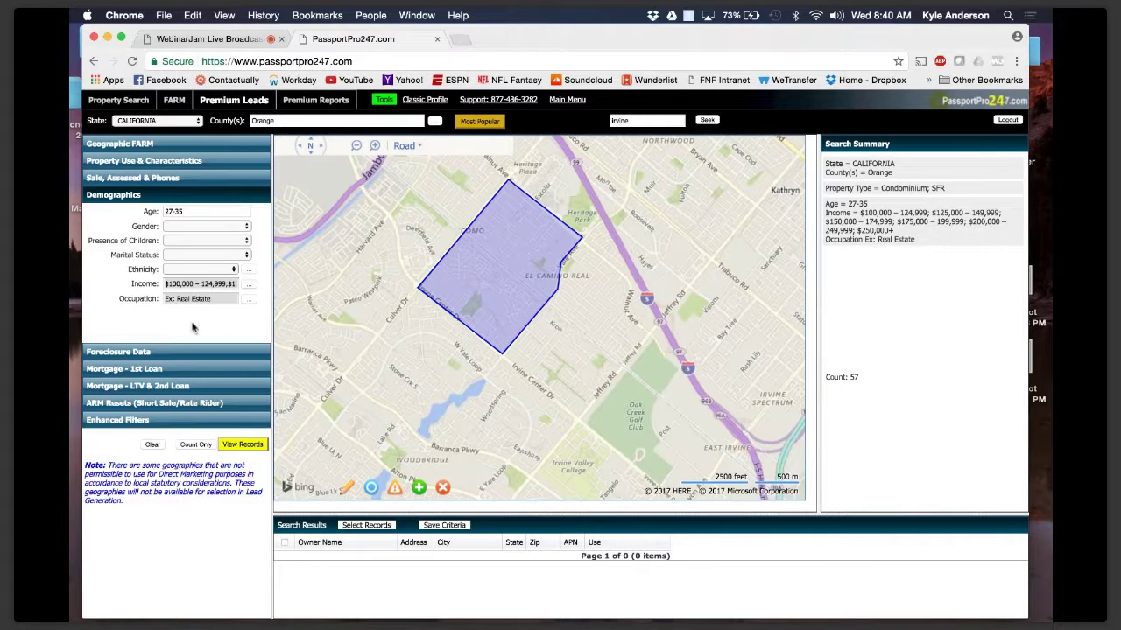
- Look over the available Mortgage - LTV & 2nd Loan filter fields
click(153, 386)
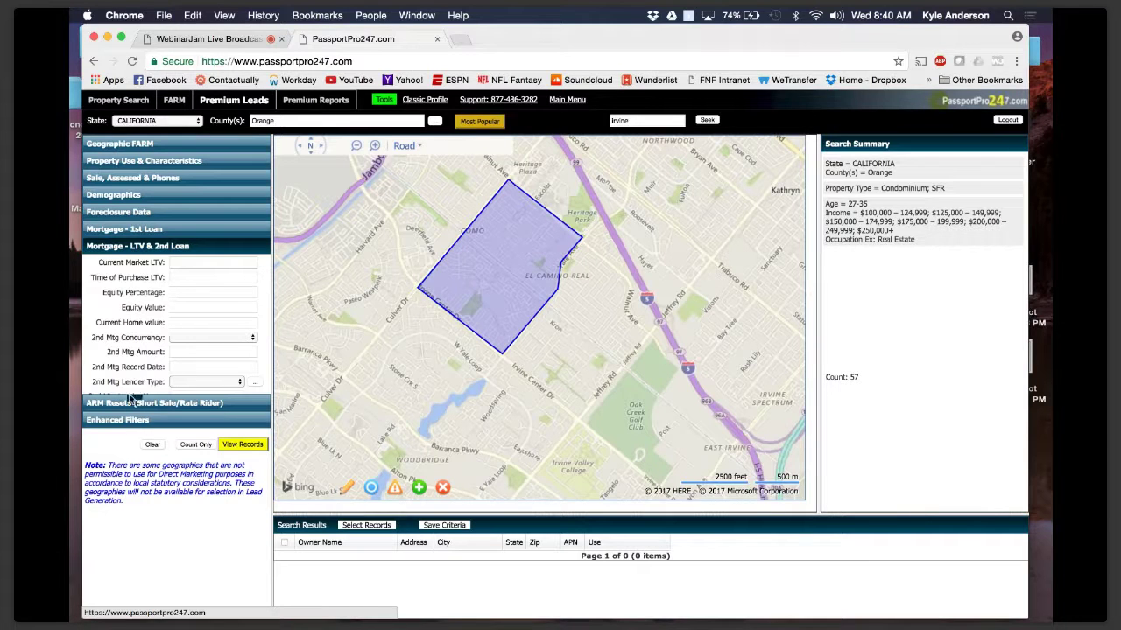
scroll(132, 293, down, 2)
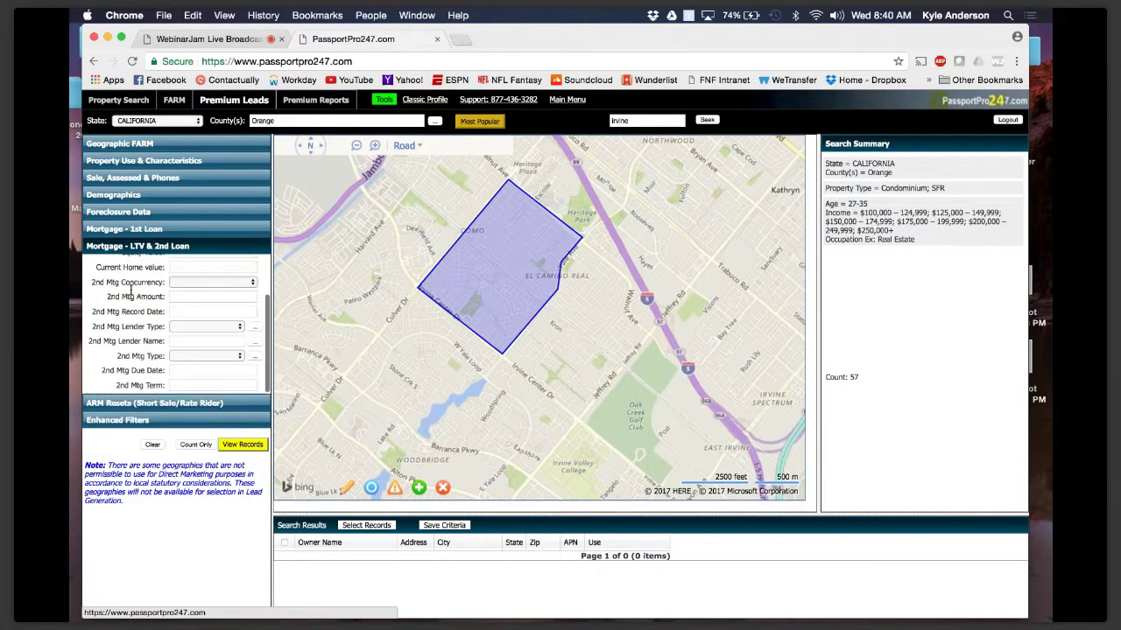
scroll(132, 302, up, 2)
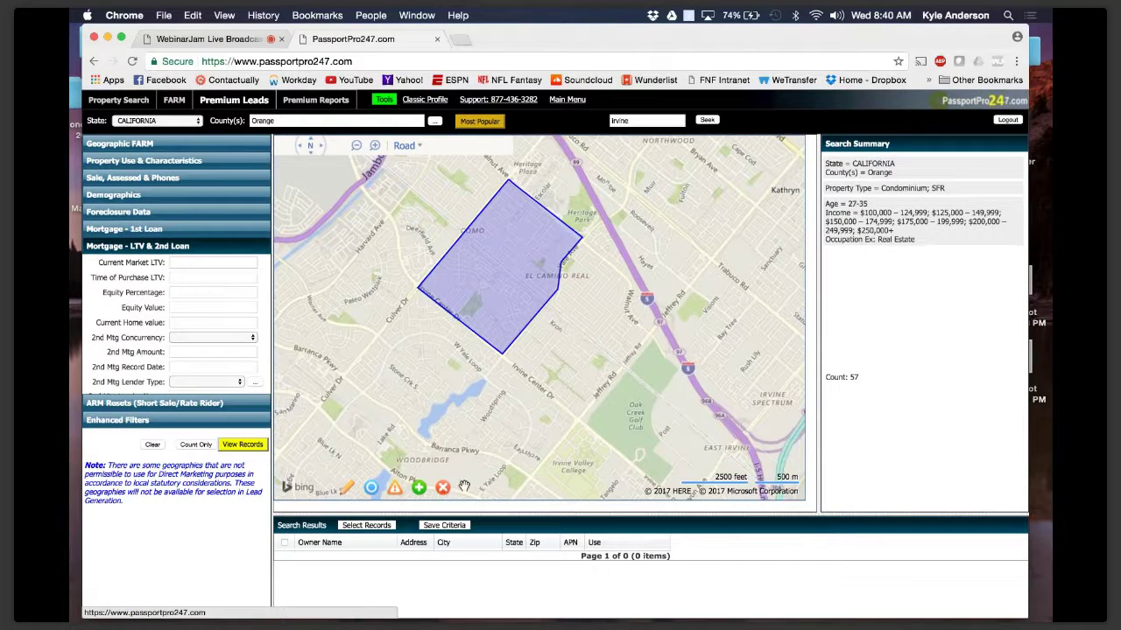
- Clear all search criteria and draw a circular search area of about 1.4 miles radius around El Camino Real and Woodbridge
click(152, 445)
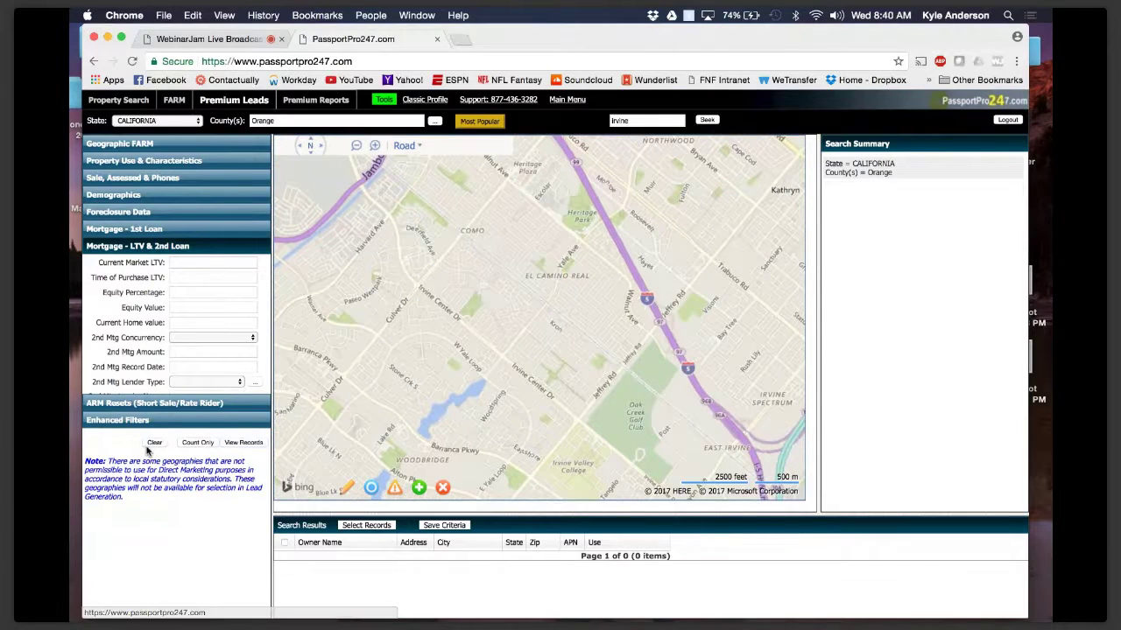
click(371, 488)
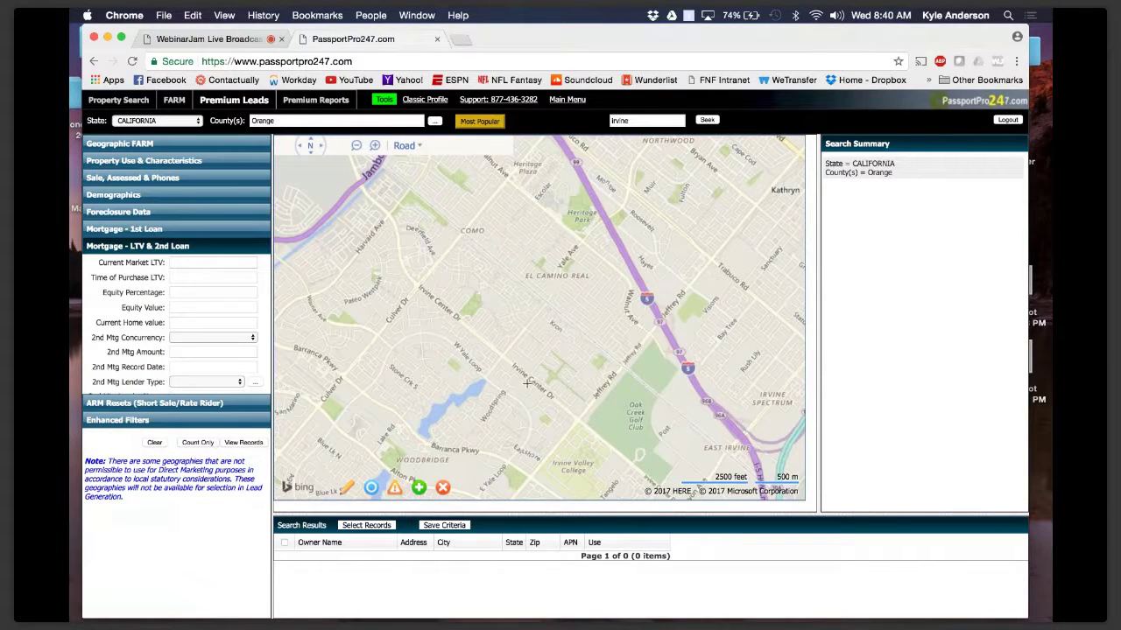
drag(524, 304, 506, 160)
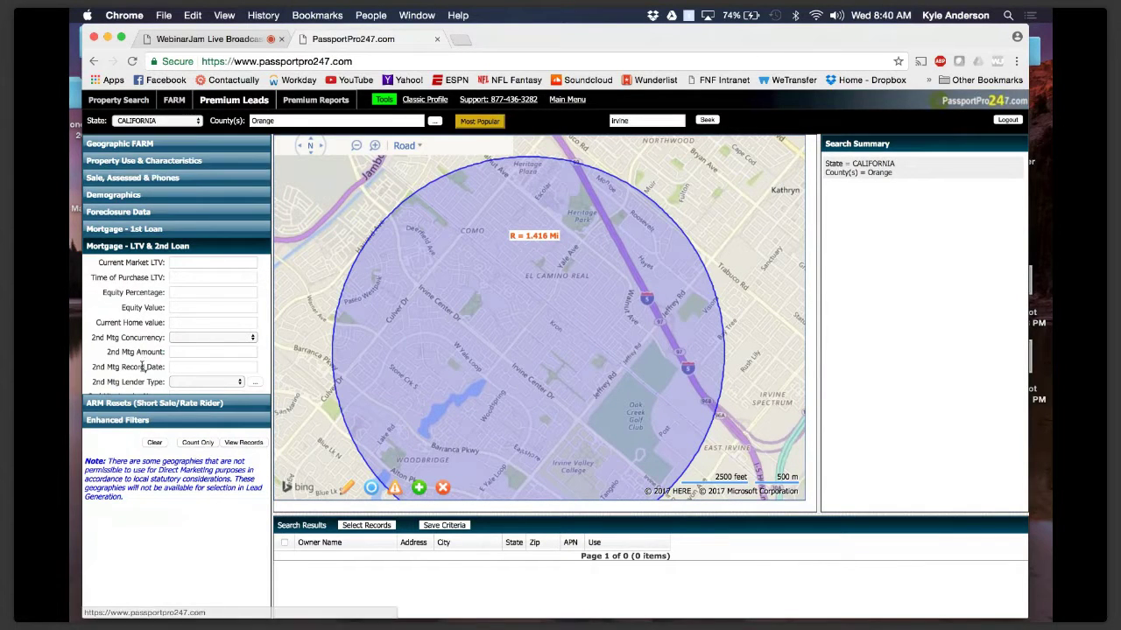
- Count the records inside the circular search area without any property filters applied
click(163, 145)
click(169, 302)
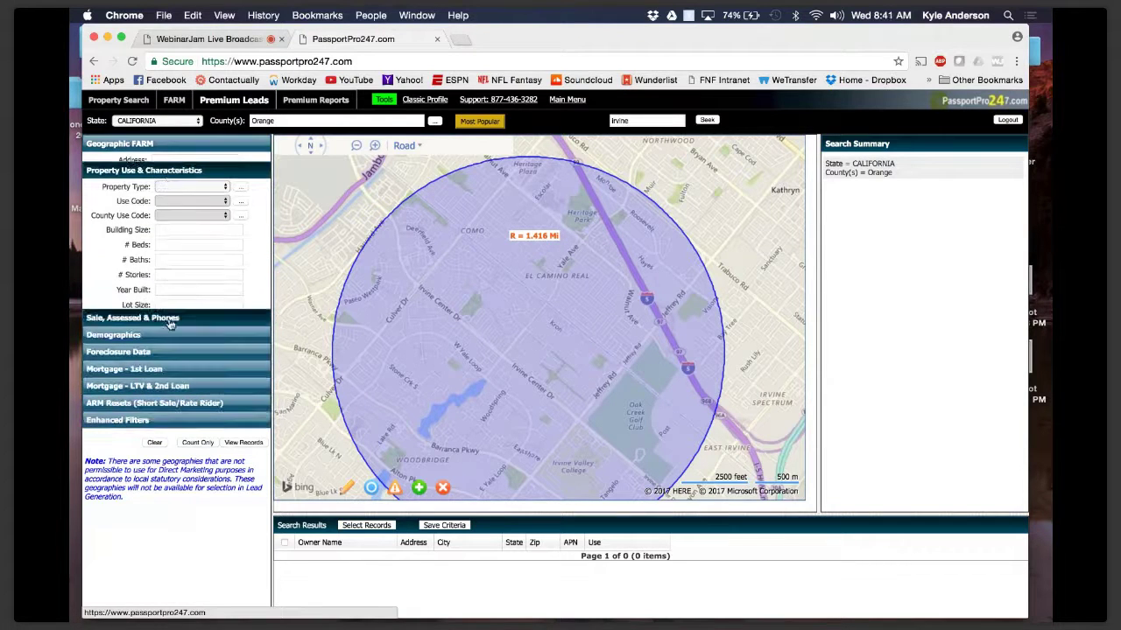
click(198, 443)
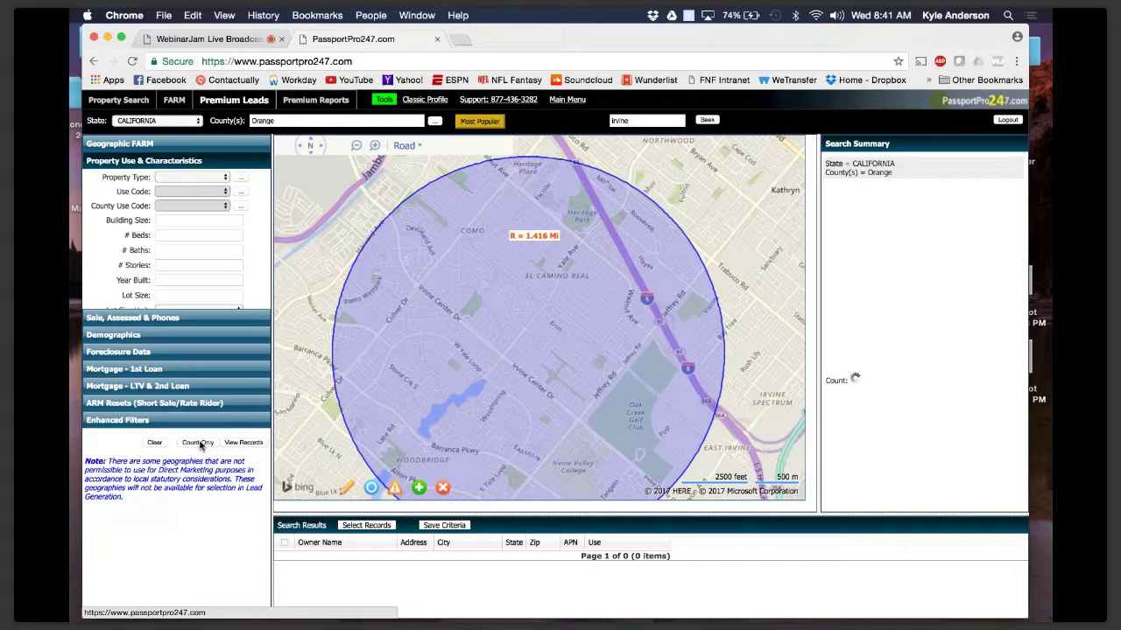
drag(764, 400, 767, 367)
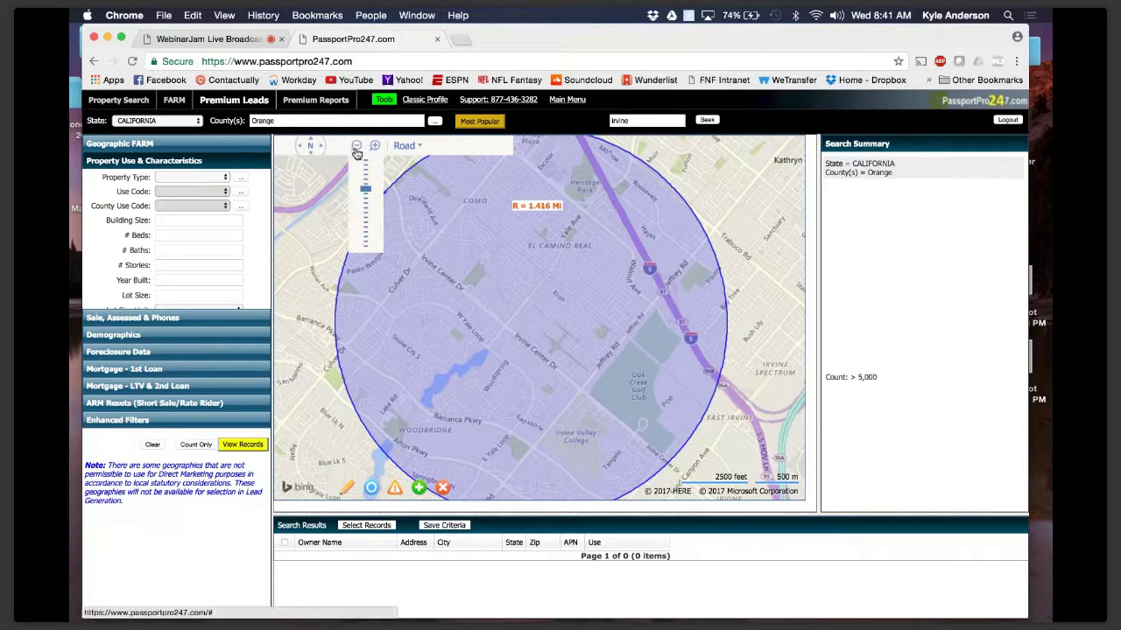
click(356, 147)
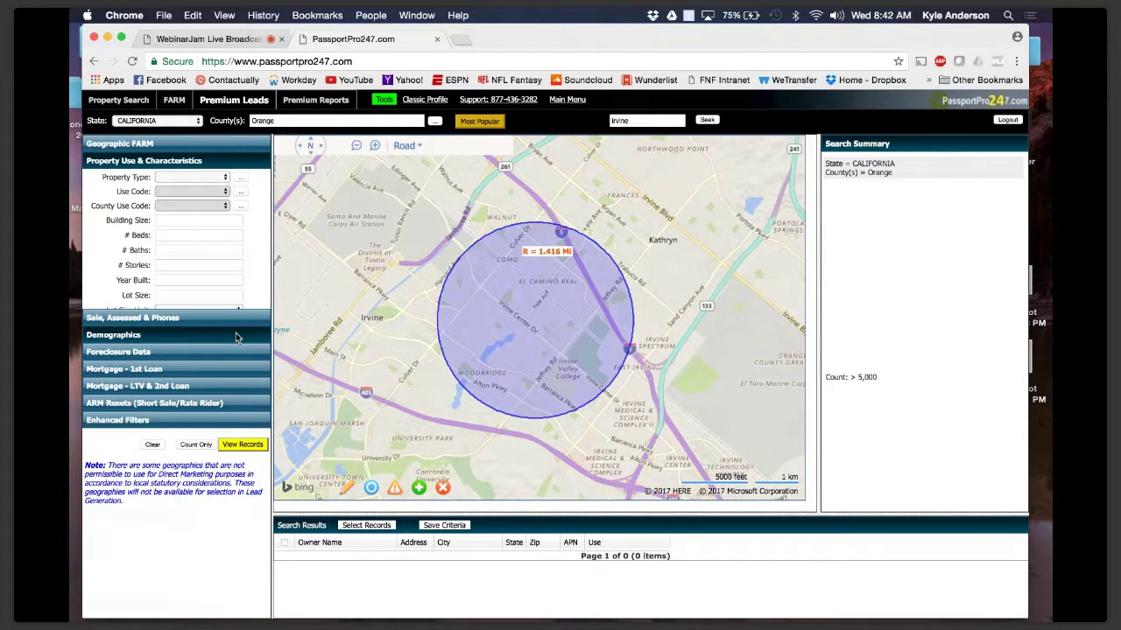
- Include only the SFR property type in the search and rerun the record count
click(240, 180)
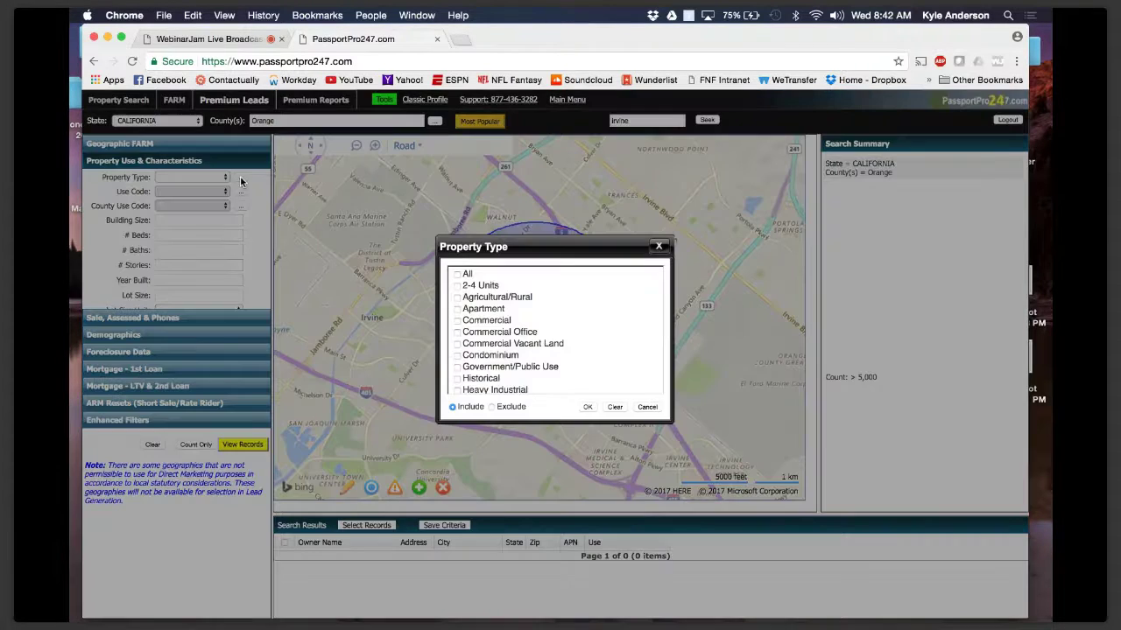
scroll(481, 346, down, 3)
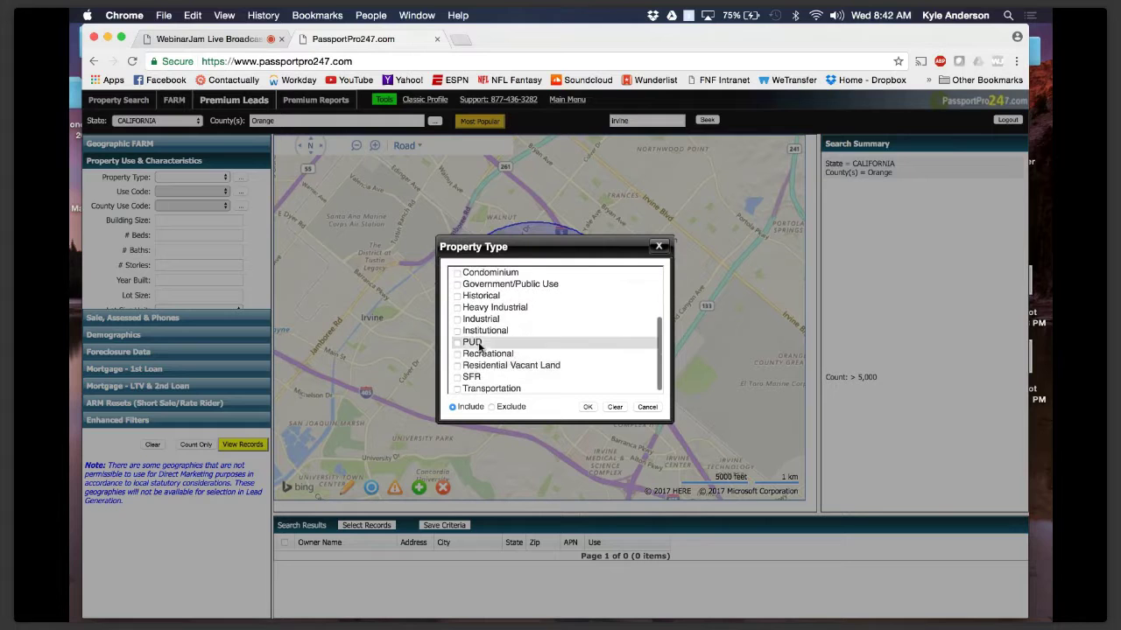
click(465, 378)
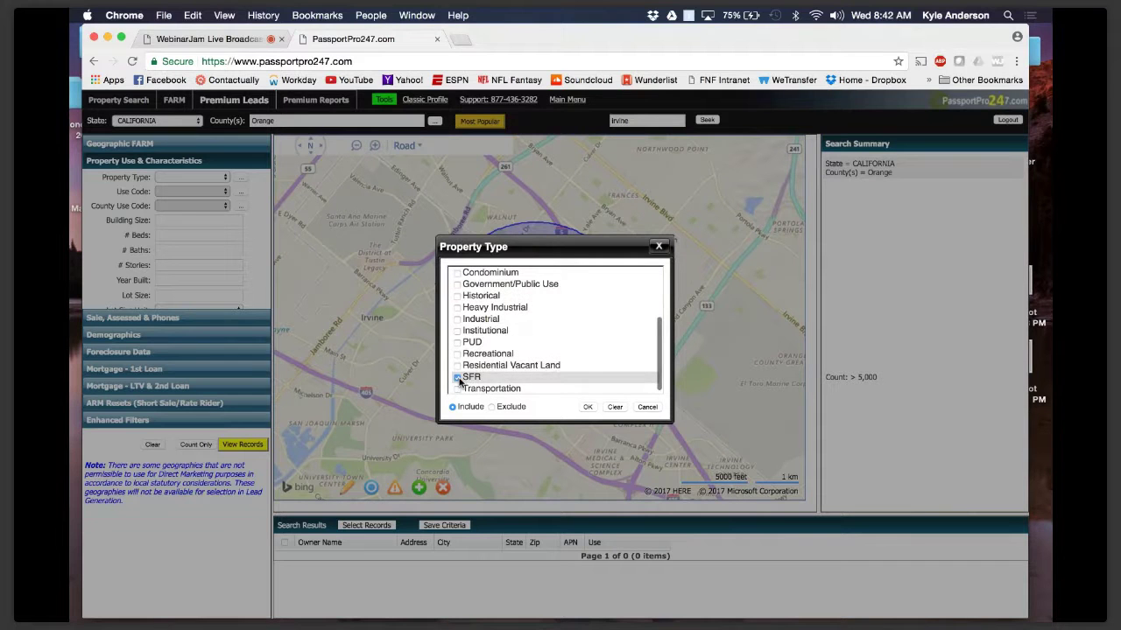
click(586, 409)
click(194, 445)
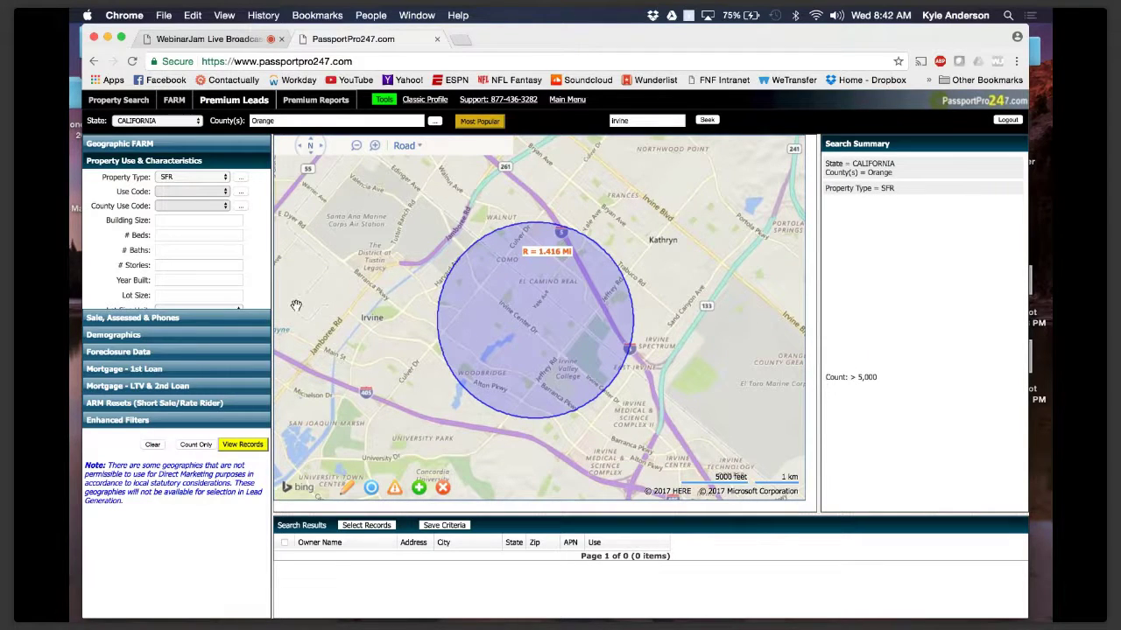
- Limit the number of stories to 2-5 in the property characteristics and rerun the record count
scroll(164, 252, down, 1)
scroll(164, 252, down, 1)
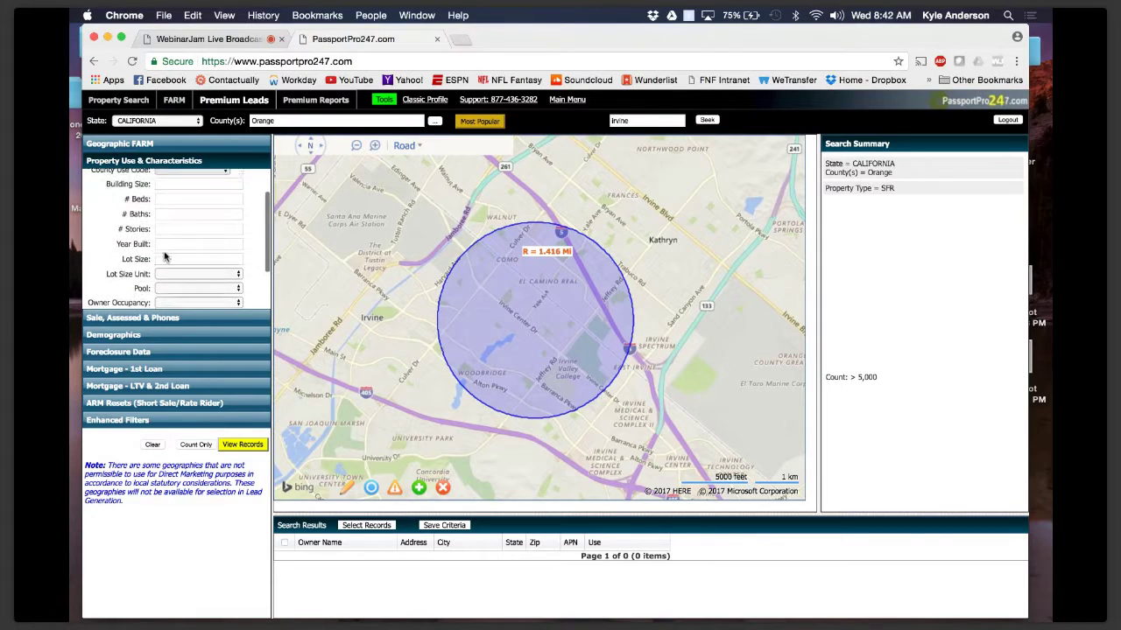
scroll(185, 246, up, 1)
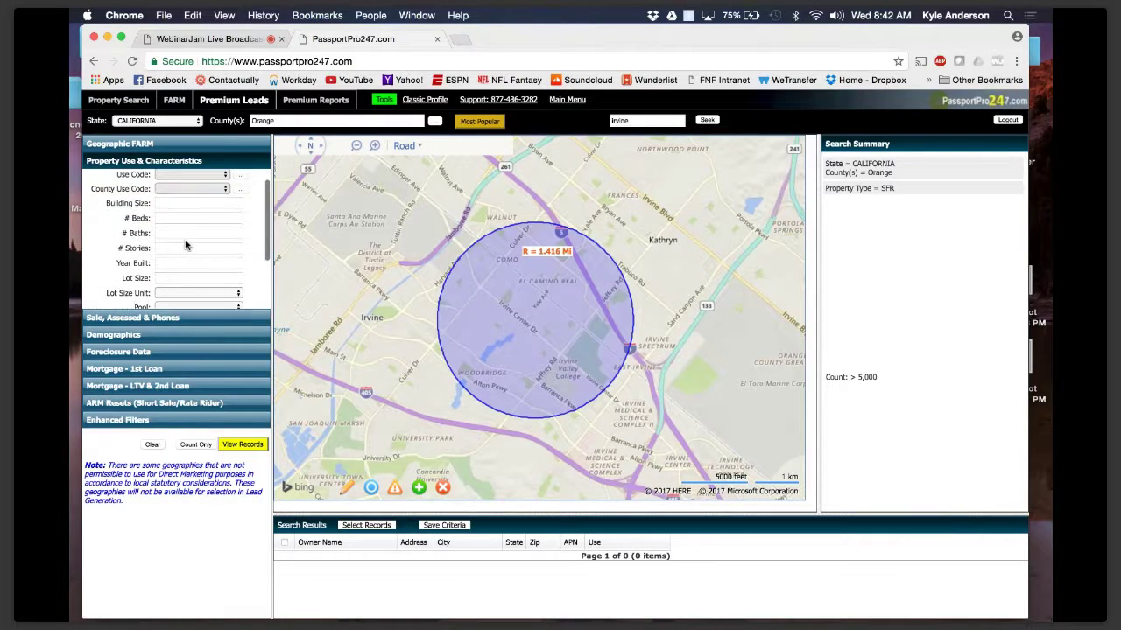
click(186, 242)
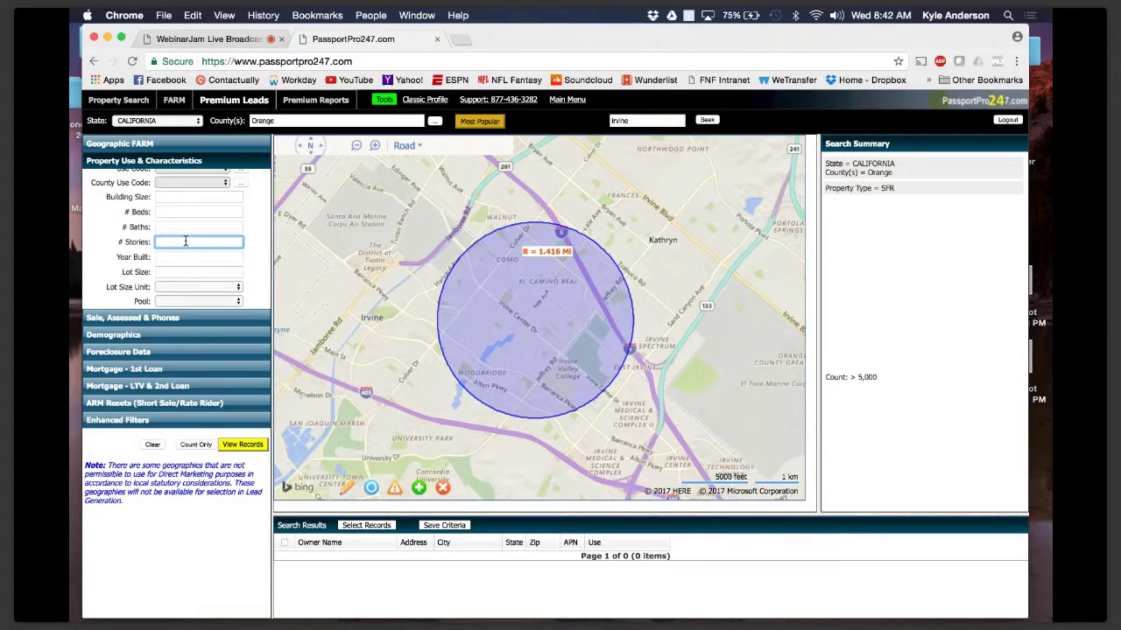
text(2-5)
click(110, 260)
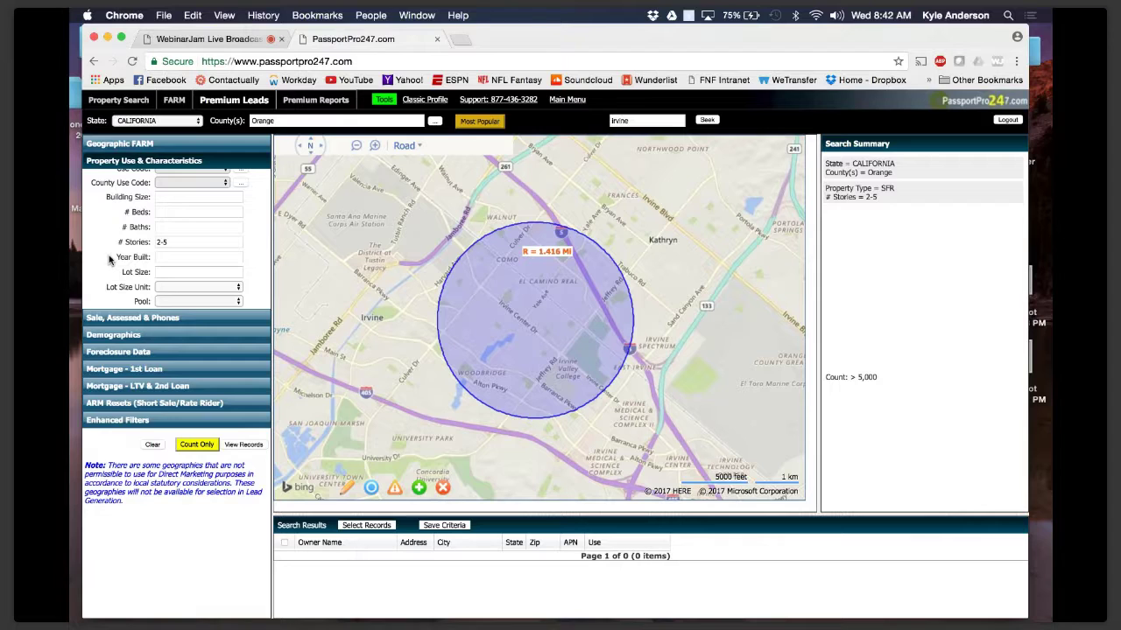
click(173, 244)
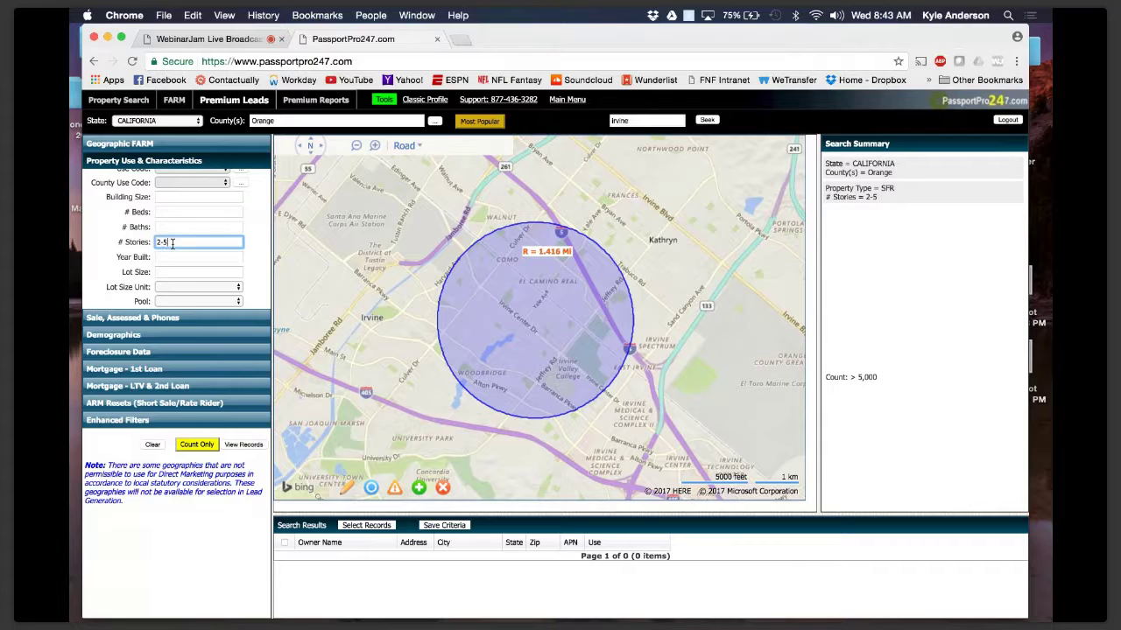
click(103, 447)
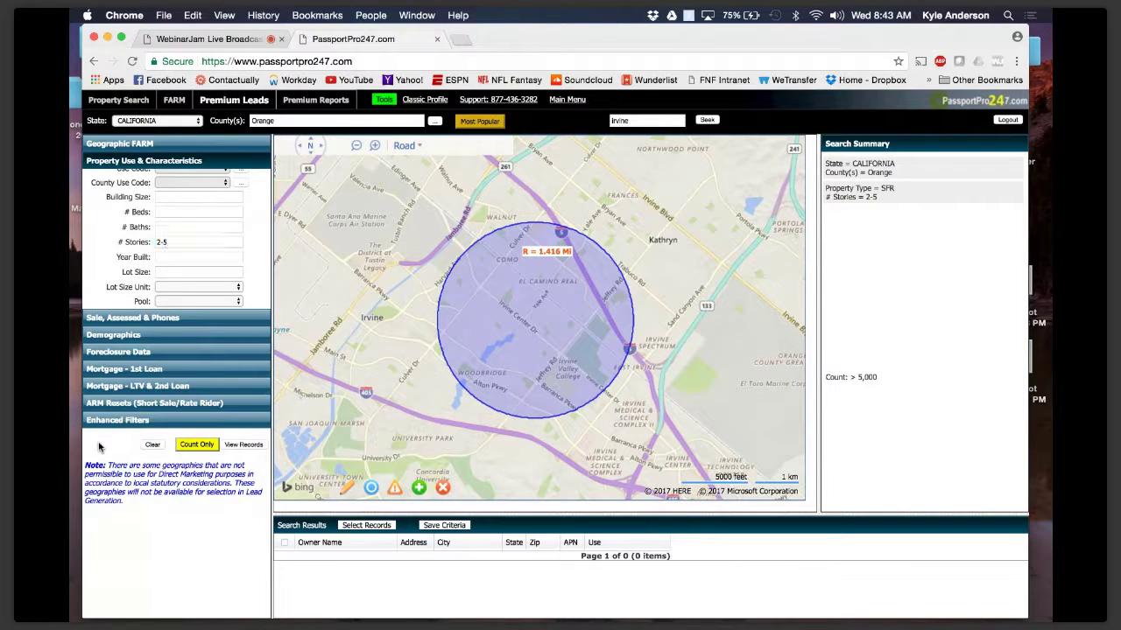
click(196, 444)
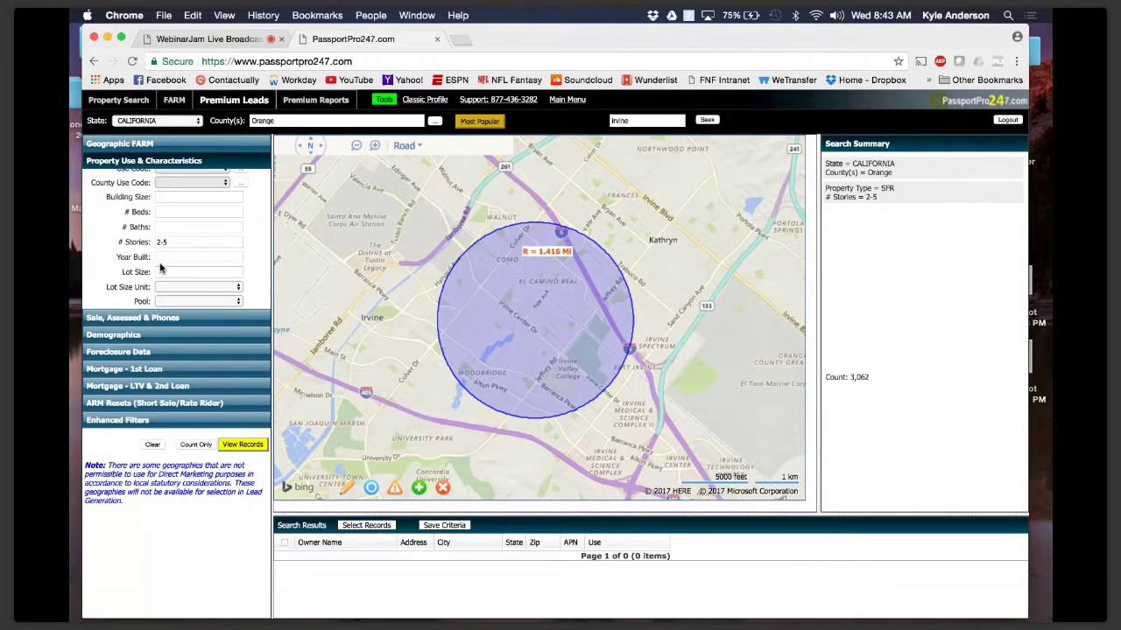
- Set the owner age range to 62-99 in the demographic filters and rerun the record count
click(130, 336)
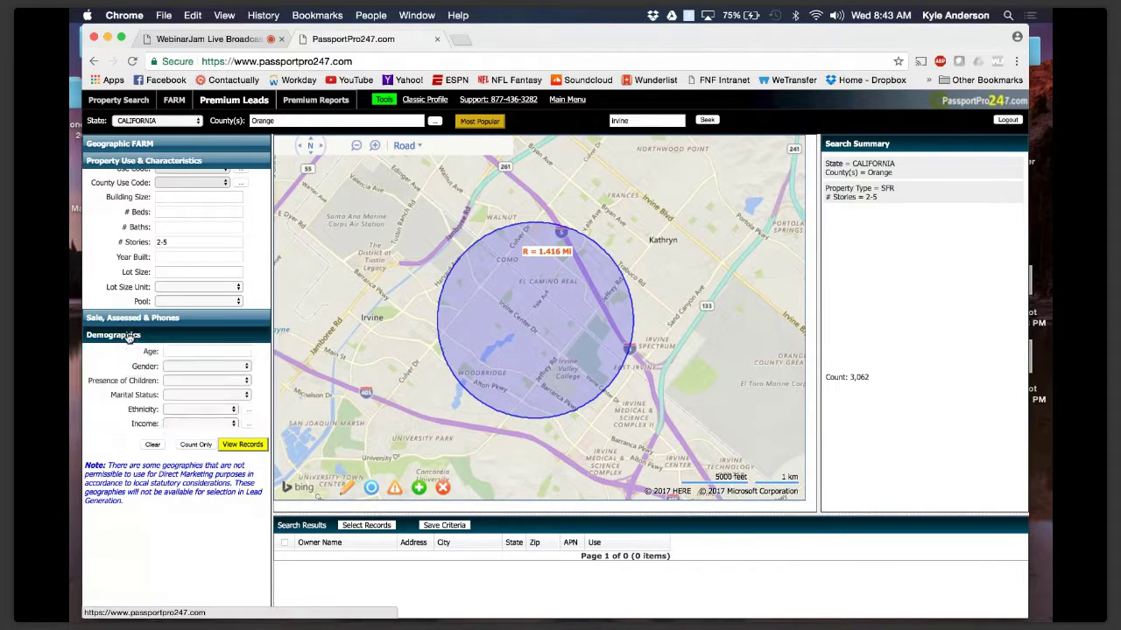
click(171, 212)
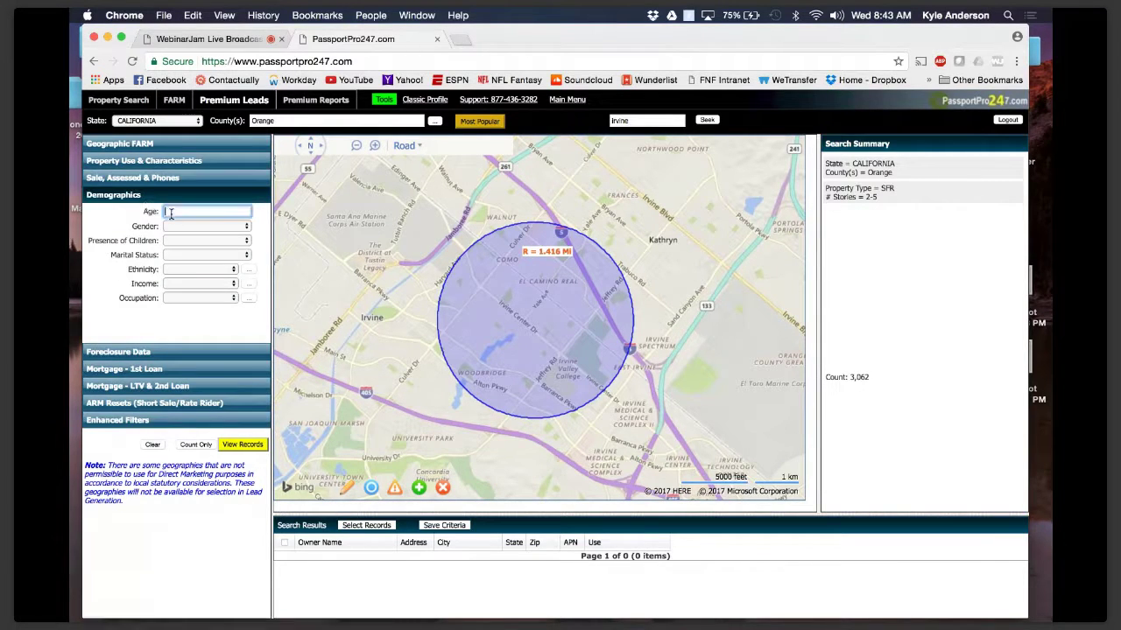
text(62-99)
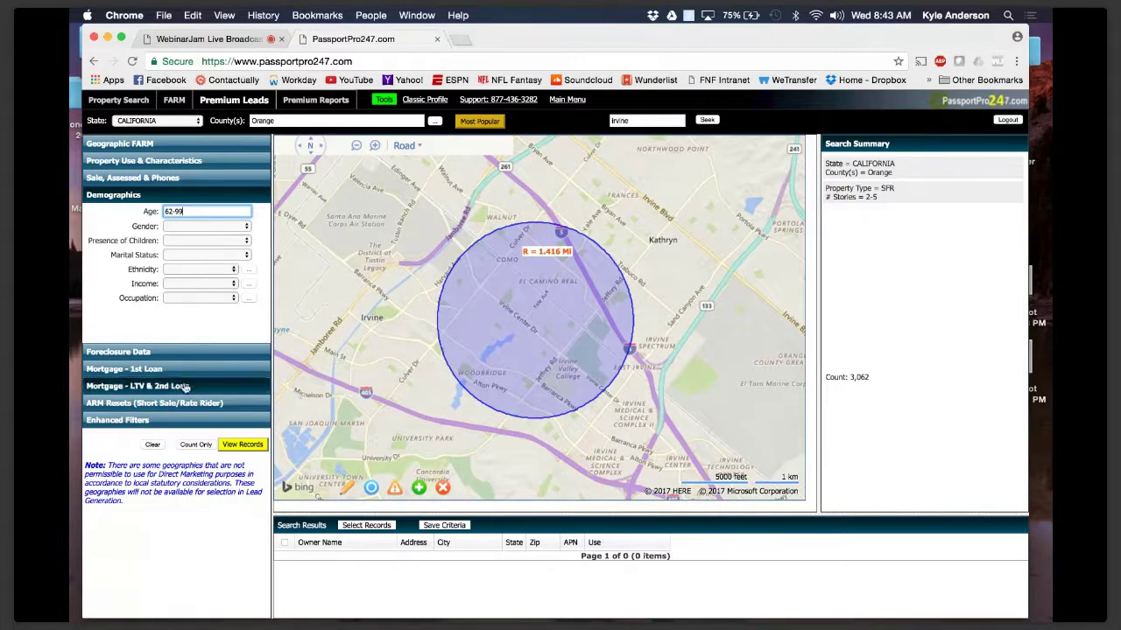
click(195, 444)
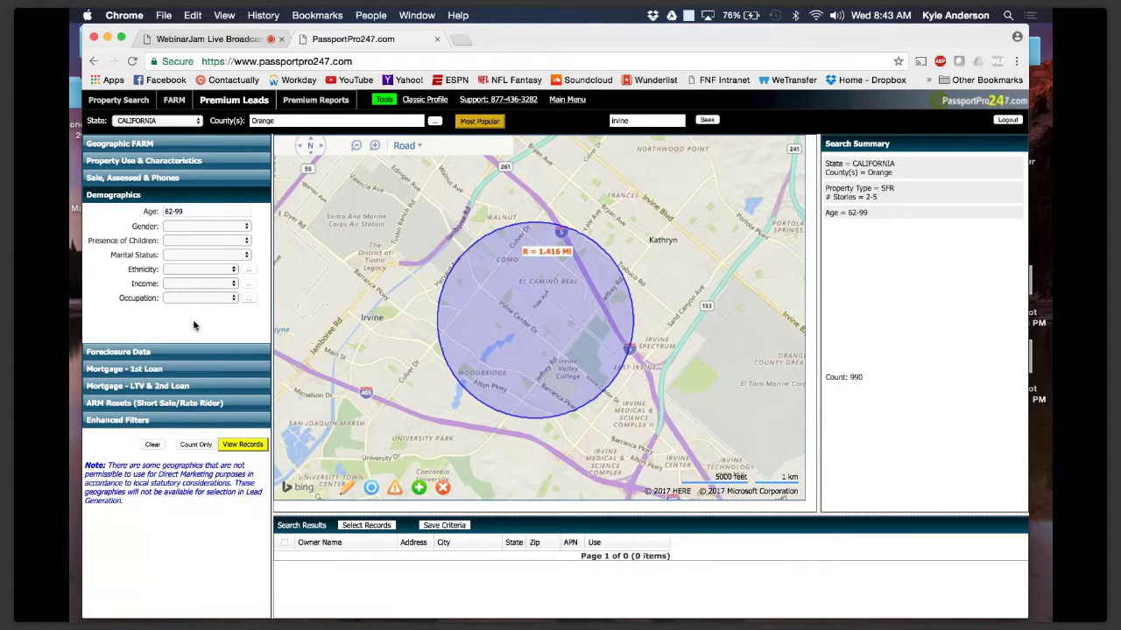
- Include all income brackets from <$15,000 up to $50,000 – 74,999, and rerun the record count
click(248, 285)
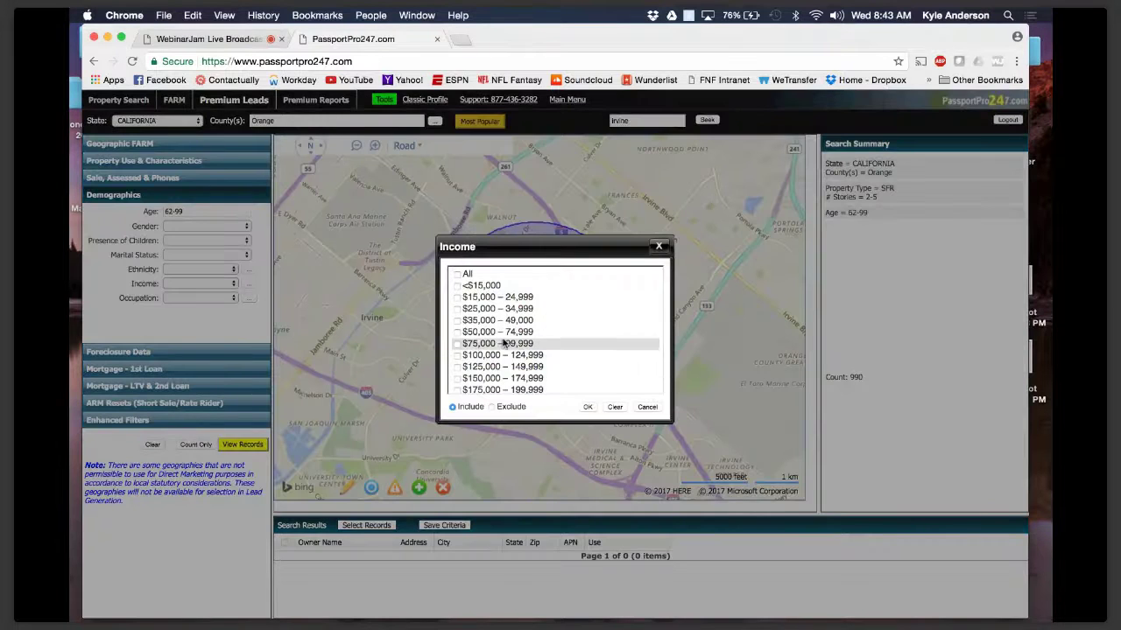
click(457, 332)
click(457, 320)
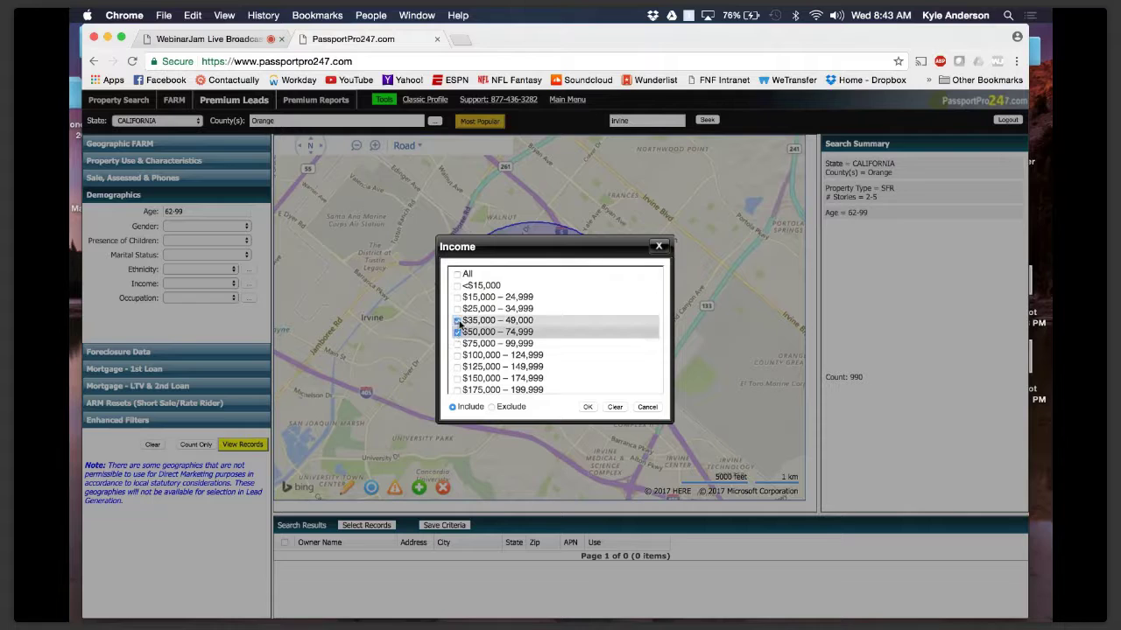
click(457, 309)
click(457, 297)
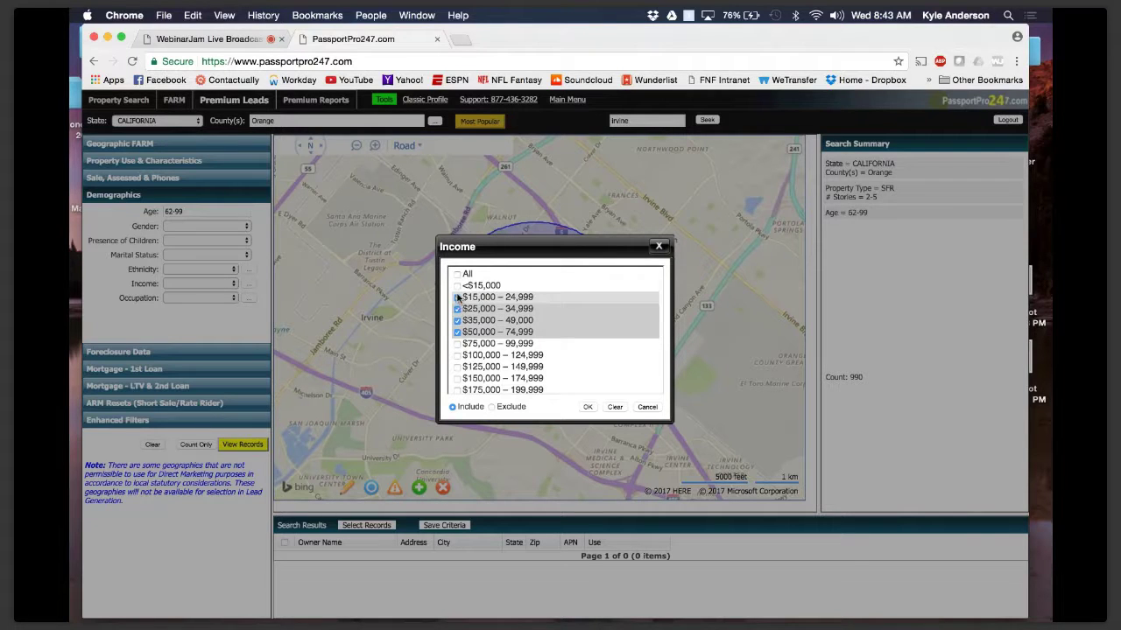
click(457, 287)
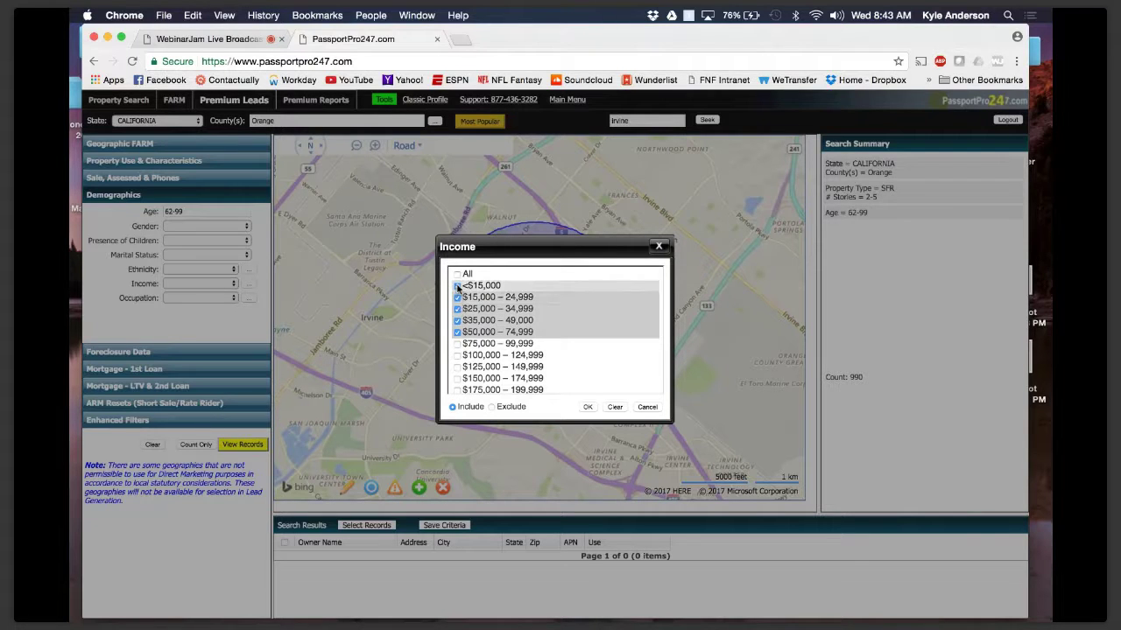
click(586, 408)
click(204, 445)
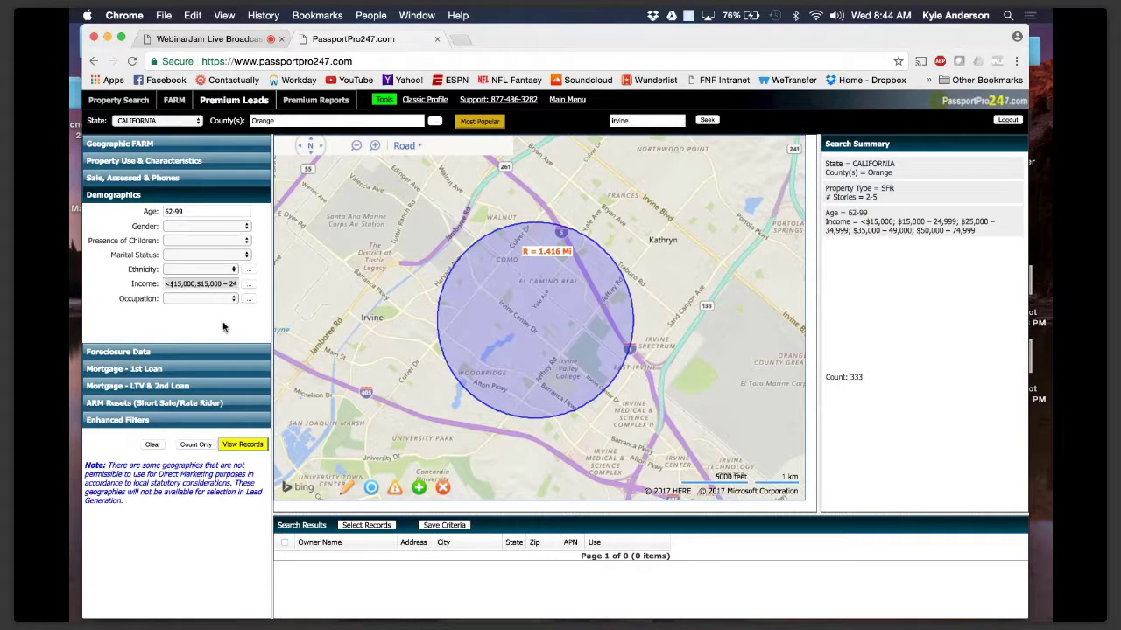
- Exclude the Real Estate occupation from the circular-area search and rerun the record count
click(249, 299)
scroll(547, 350, down, 6)
scroll(519, 363, down, 3)
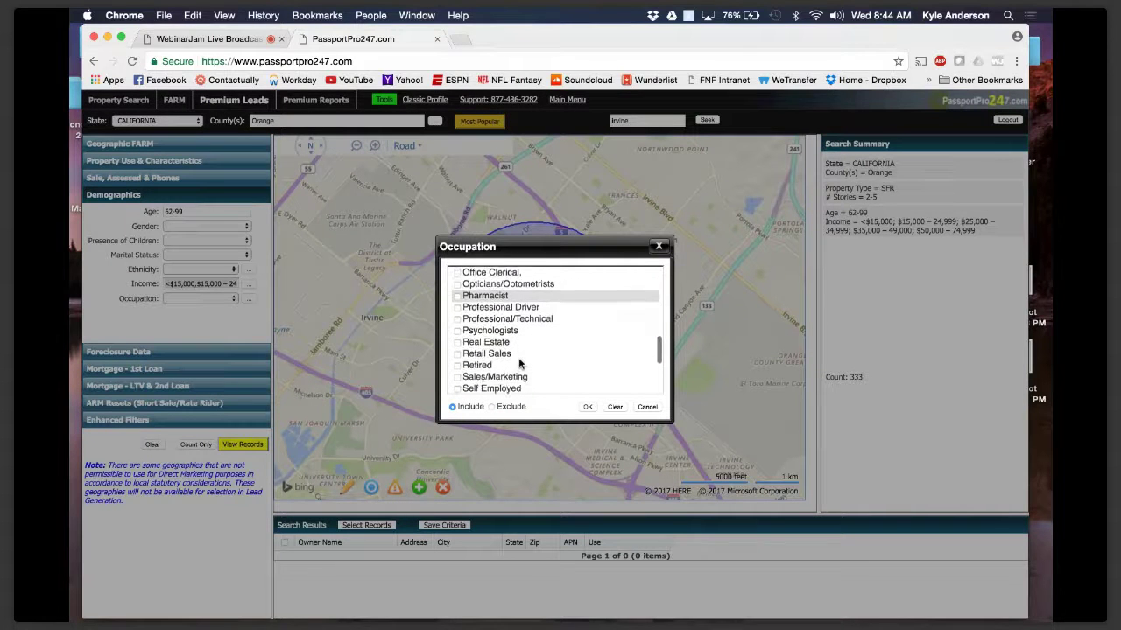
click(457, 329)
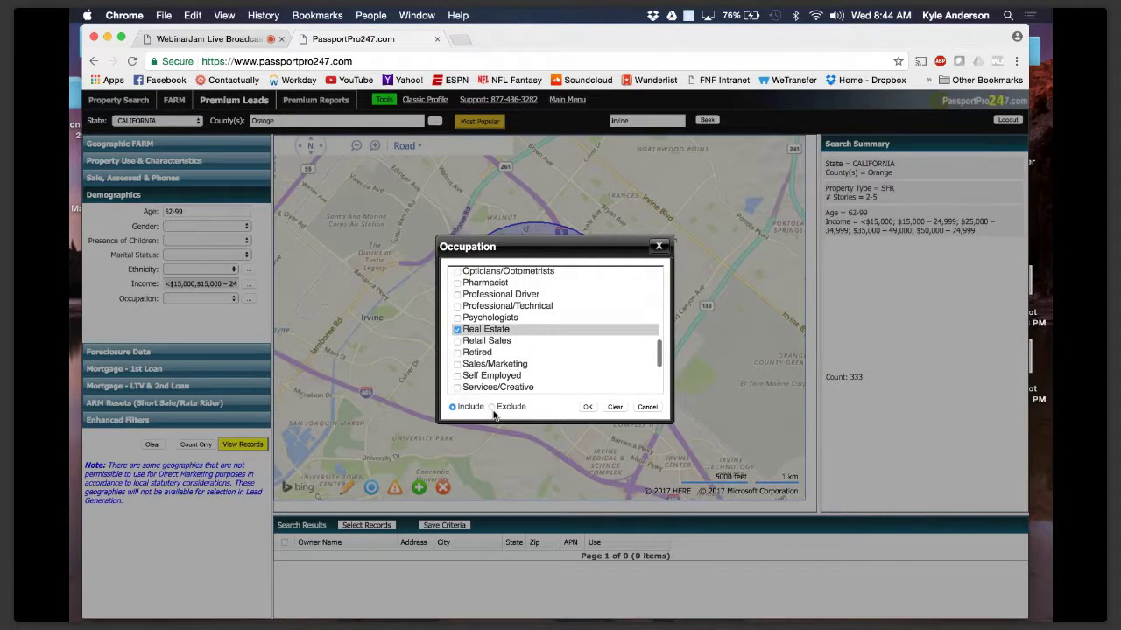
click(492, 408)
click(587, 408)
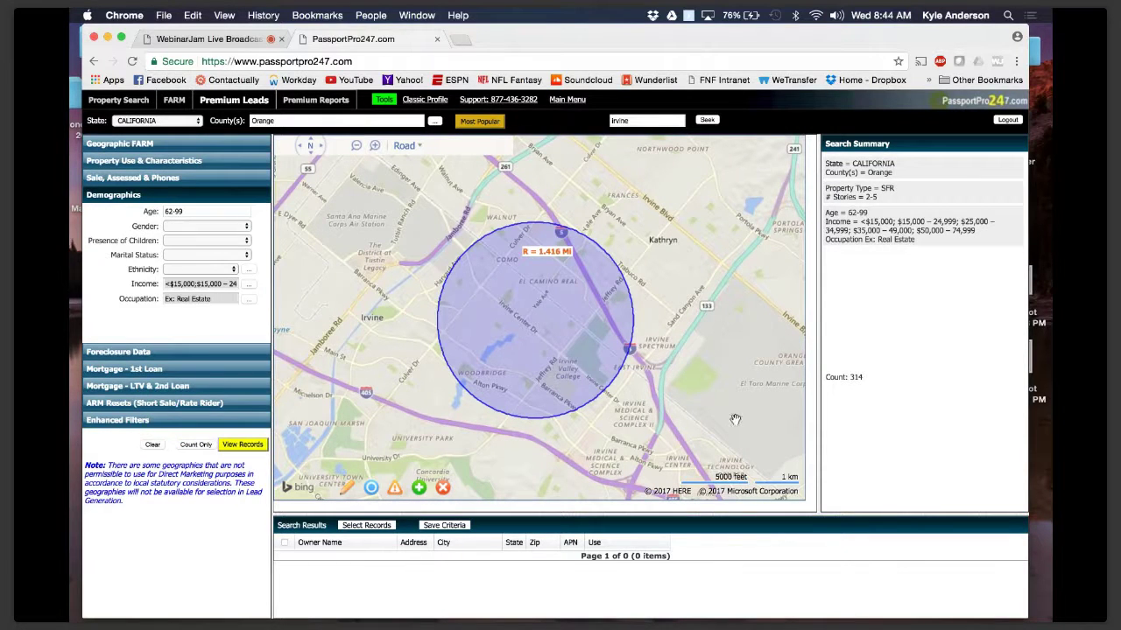
- Set the Equity Percentage to 1-75 in the Mortgage - LTV & 2nd Loan filters and rerun the record count
click(136, 353)
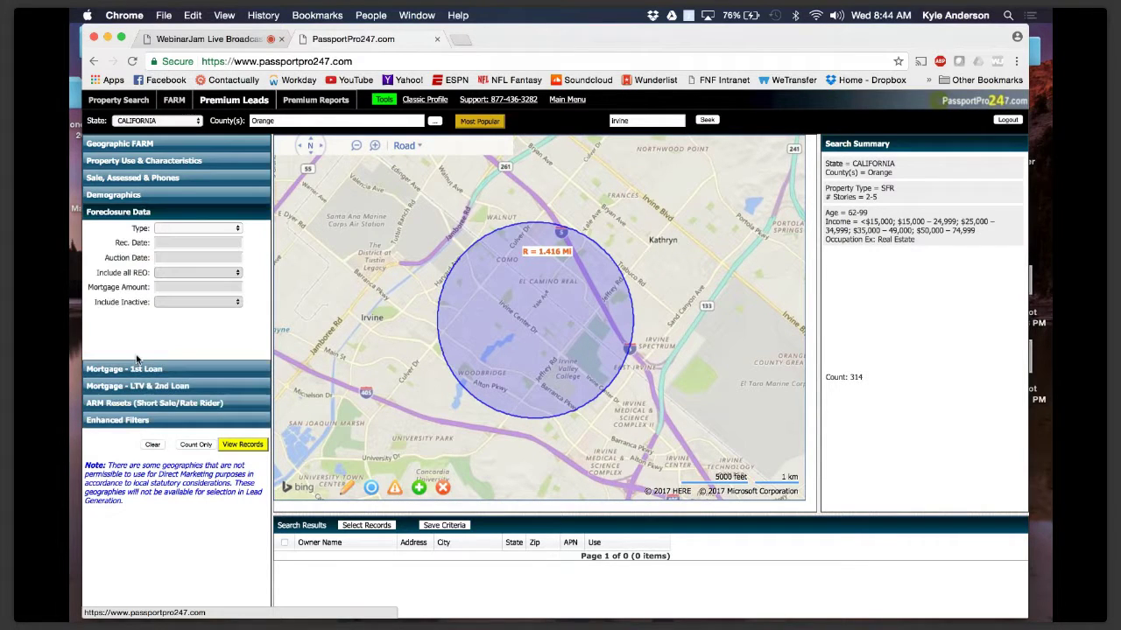
click(144, 369)
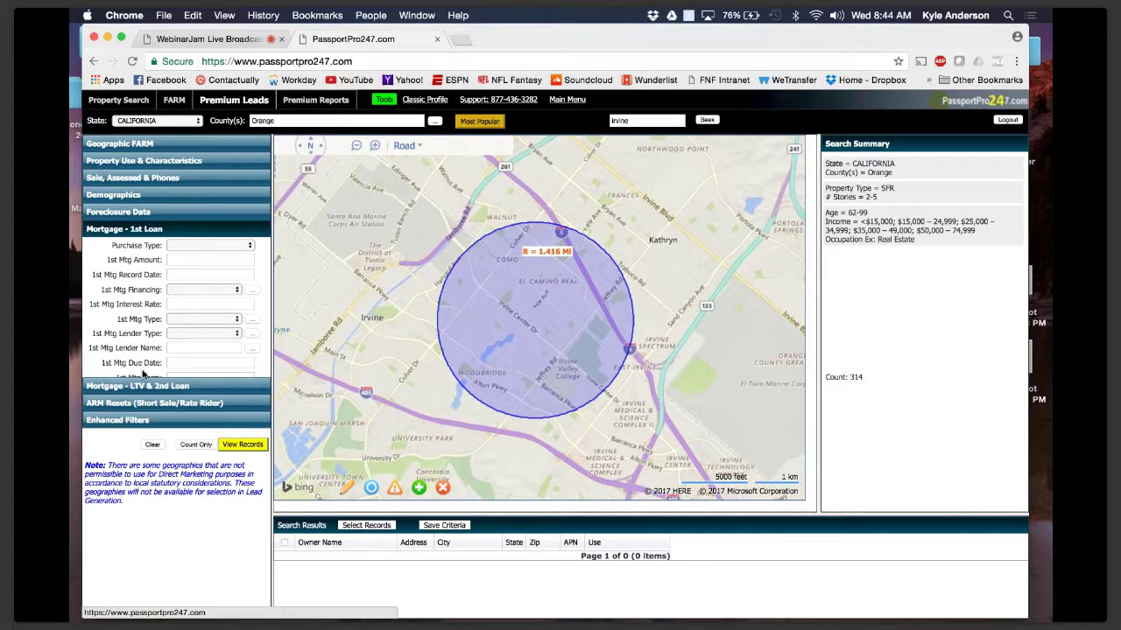
click(144, 386)
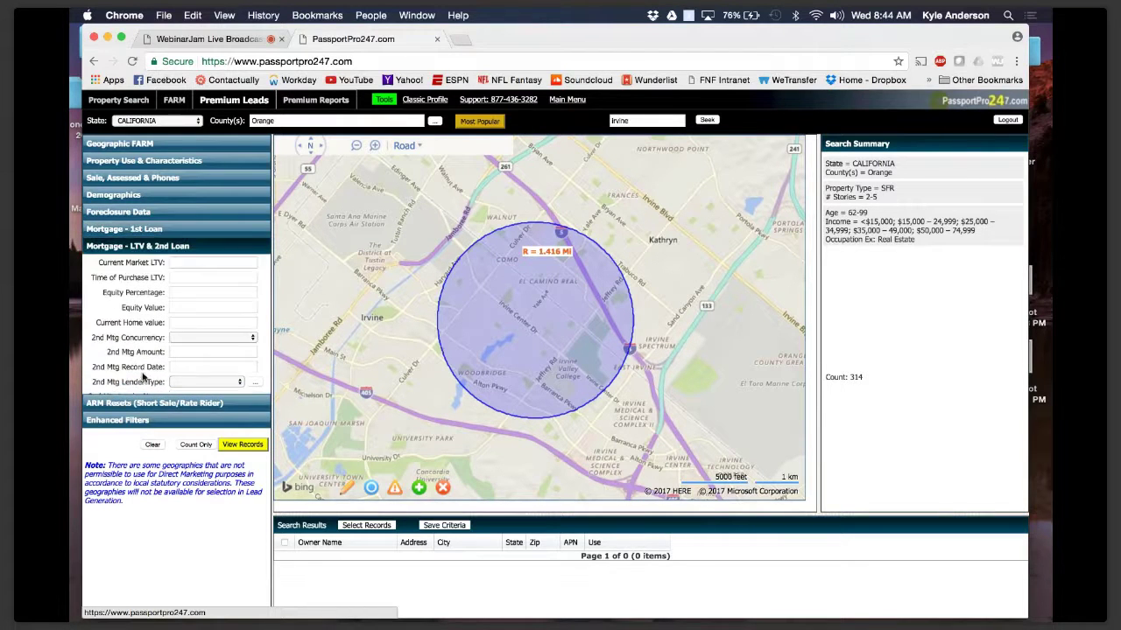
click(183, 293)
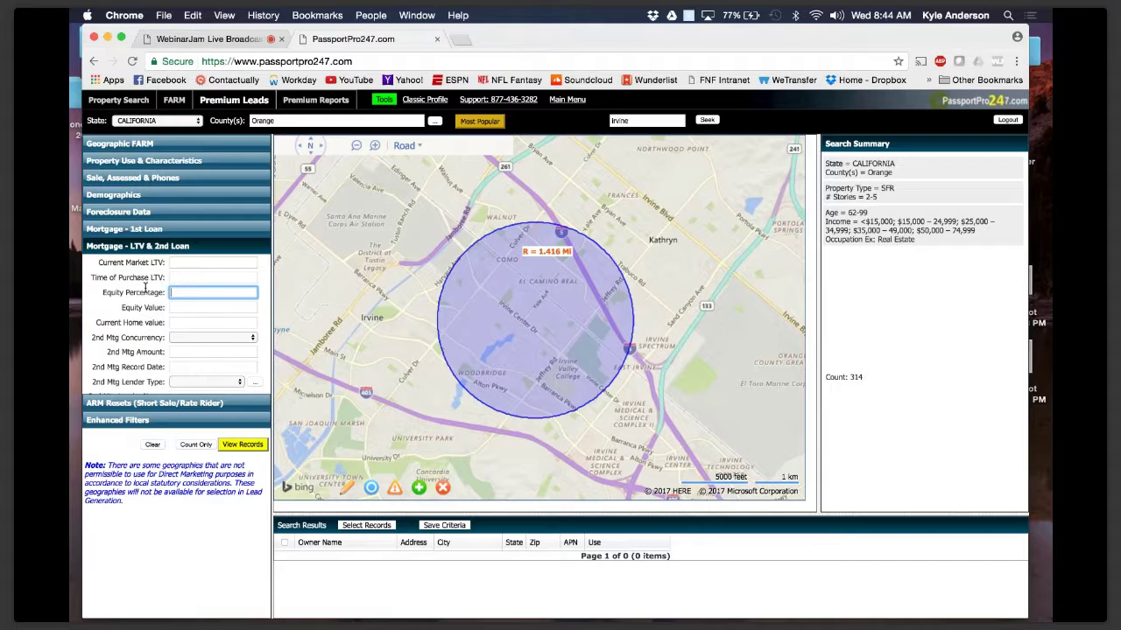
text(1-75)
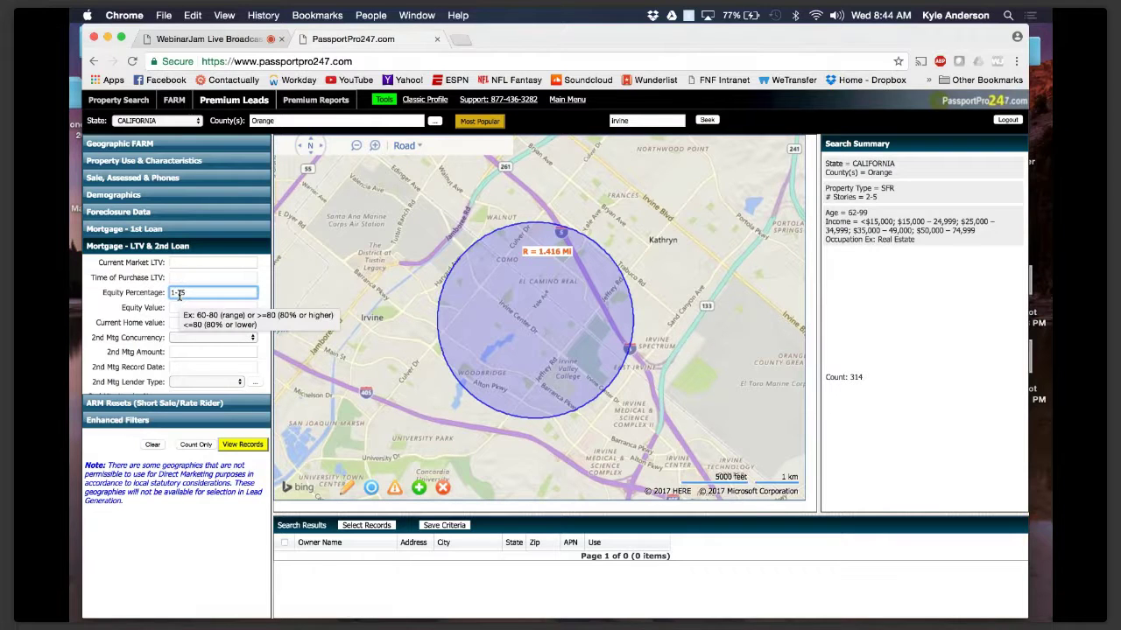
click(196, 446)
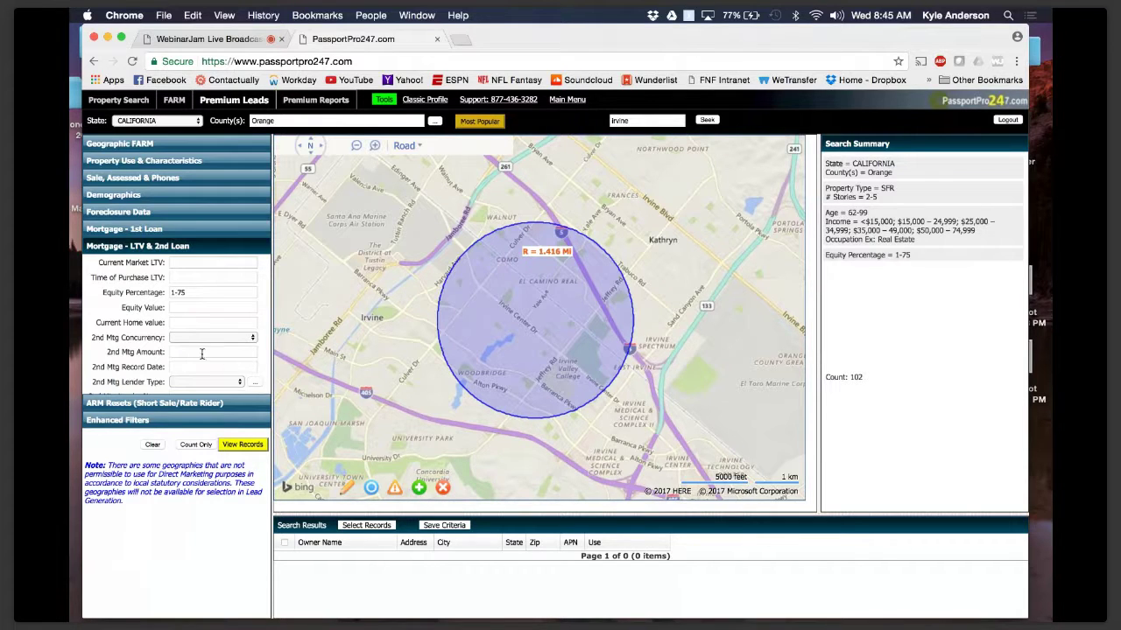
- Look over the remaining second-mortgage fields and the ARM Resets (Short Sale/Rate Rider) filters
scroll(129, 339, down, 3)
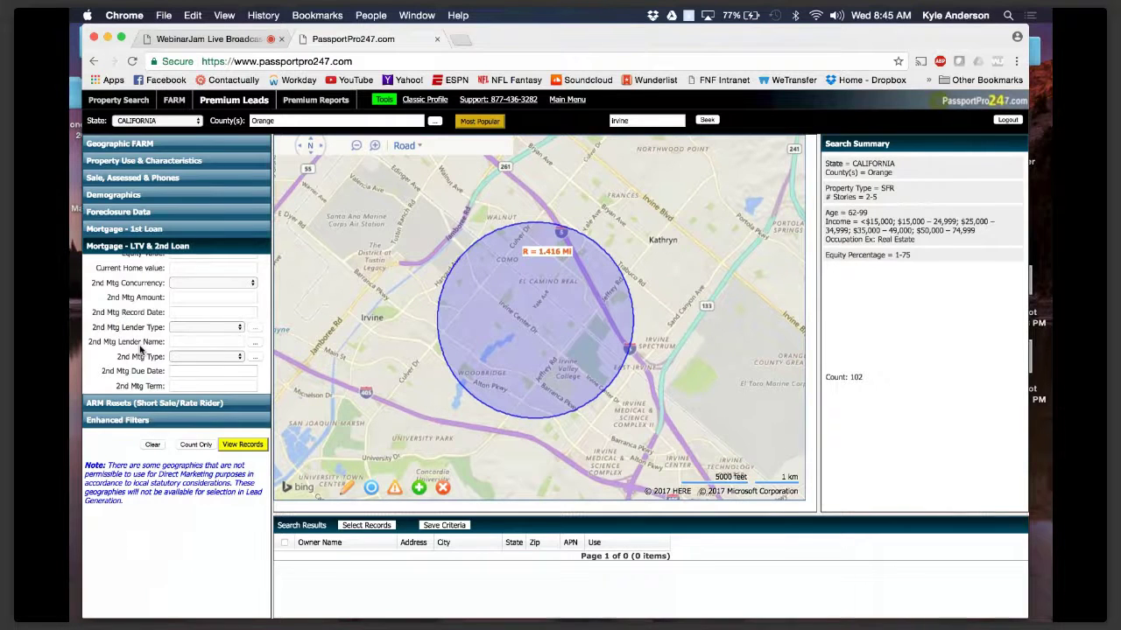
click(129, 404)
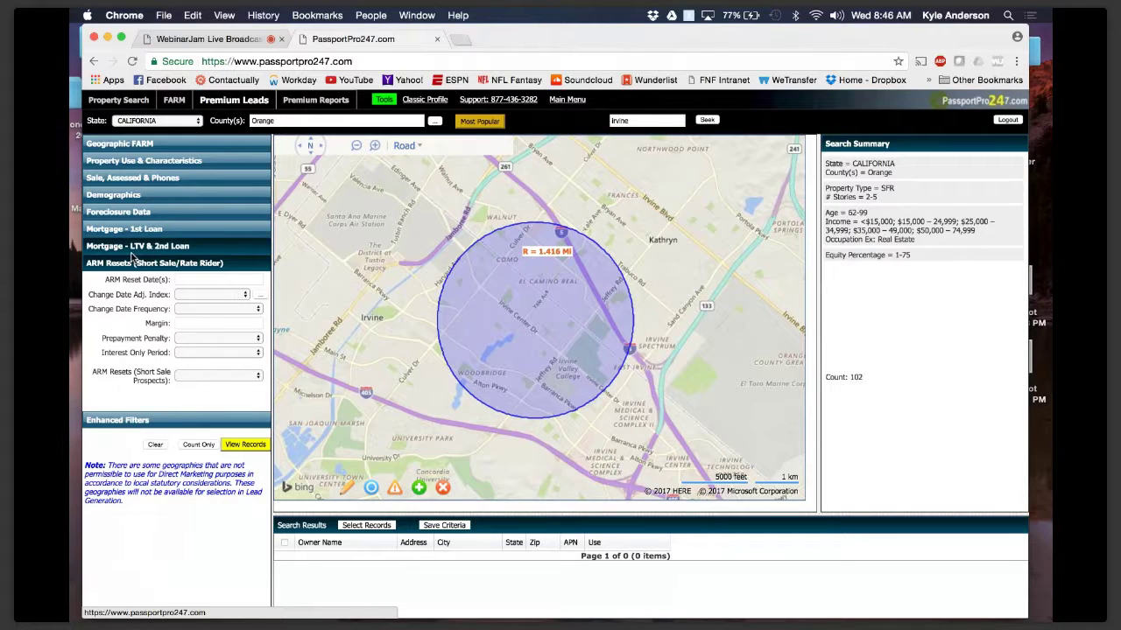
- Clear the Equity Percentage in the Mortgage - LTV & 2nd Loan filters and rerun the record count
click(130, 423)
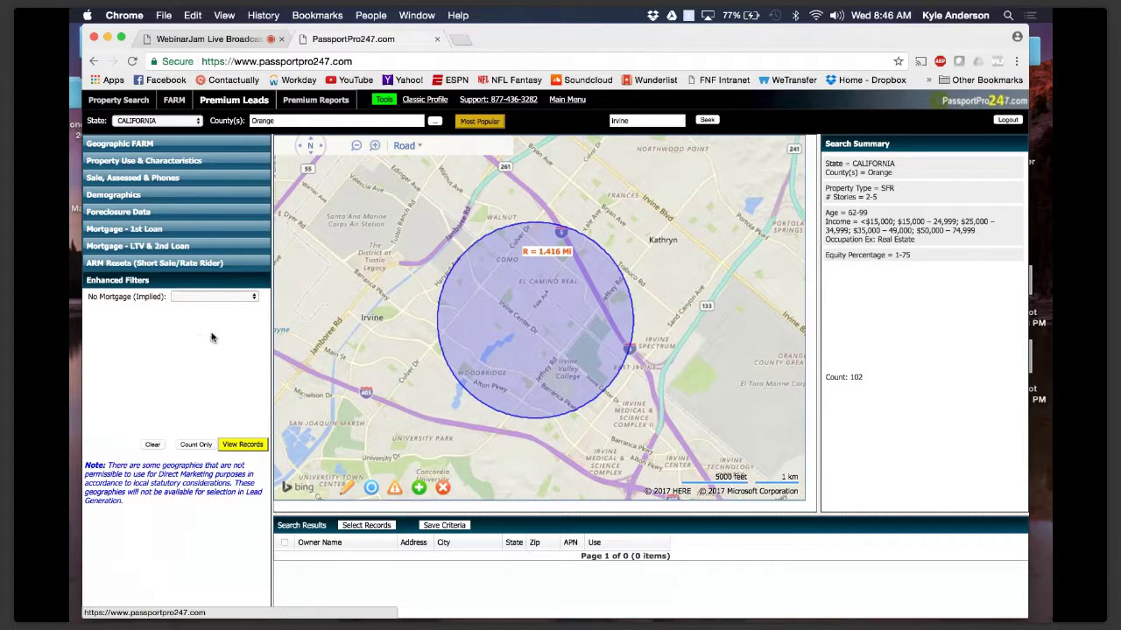
click(136, 250)
scroll(189, 293, up, 3)
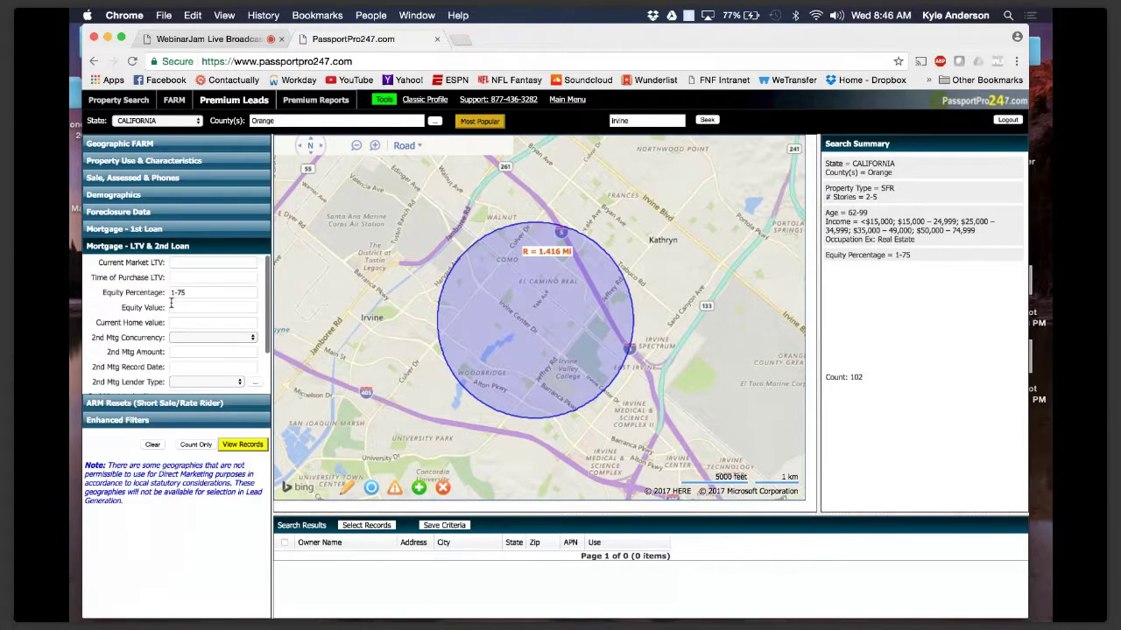
click(188, 293)
key(BackSpace)
key(BackSpace)
key(BackSpace)
key(BackSpace)
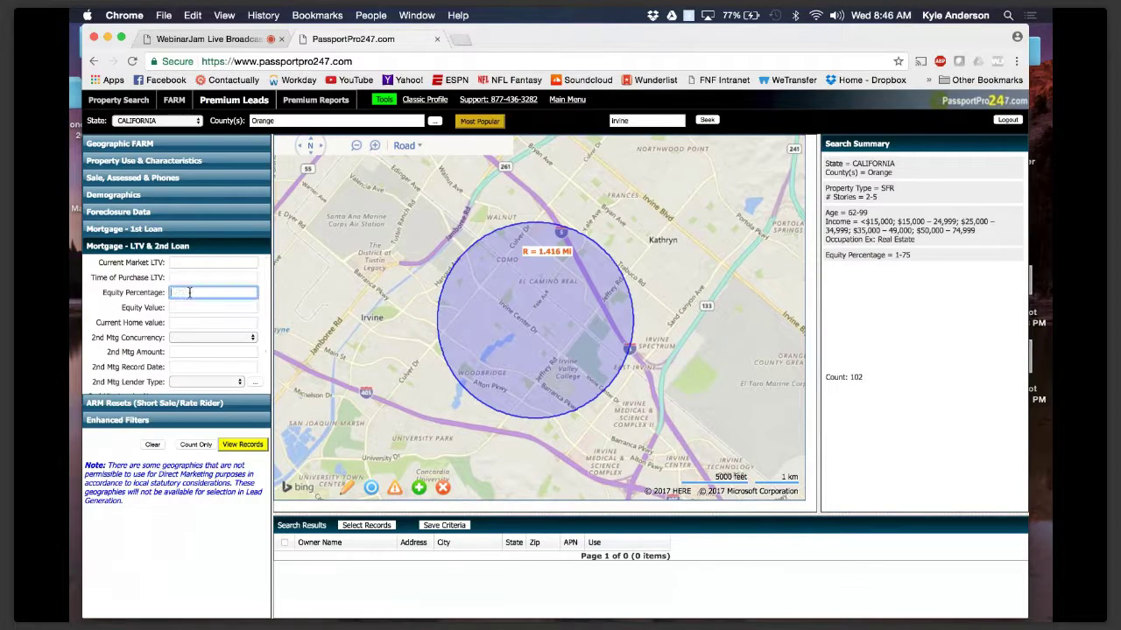
click(190, 445)
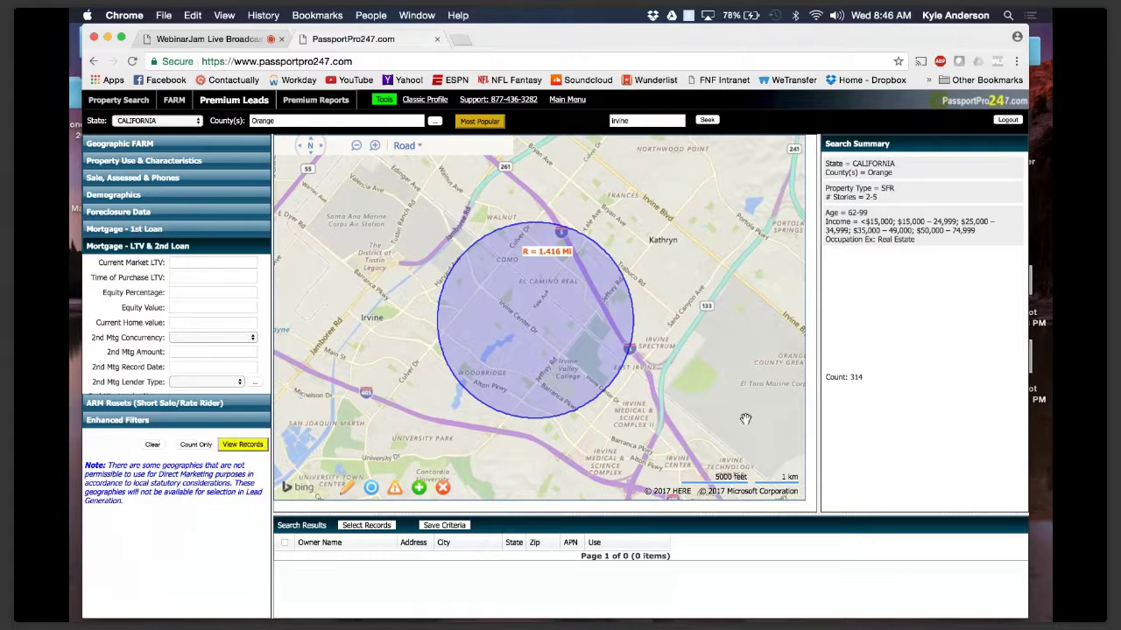
- Set No Mortgage (Implied) to Yes in the Enhanced Filters and rerun the count, accepting the clearing of foreclosure, mortgage and ARM criteria
click(121, 420)
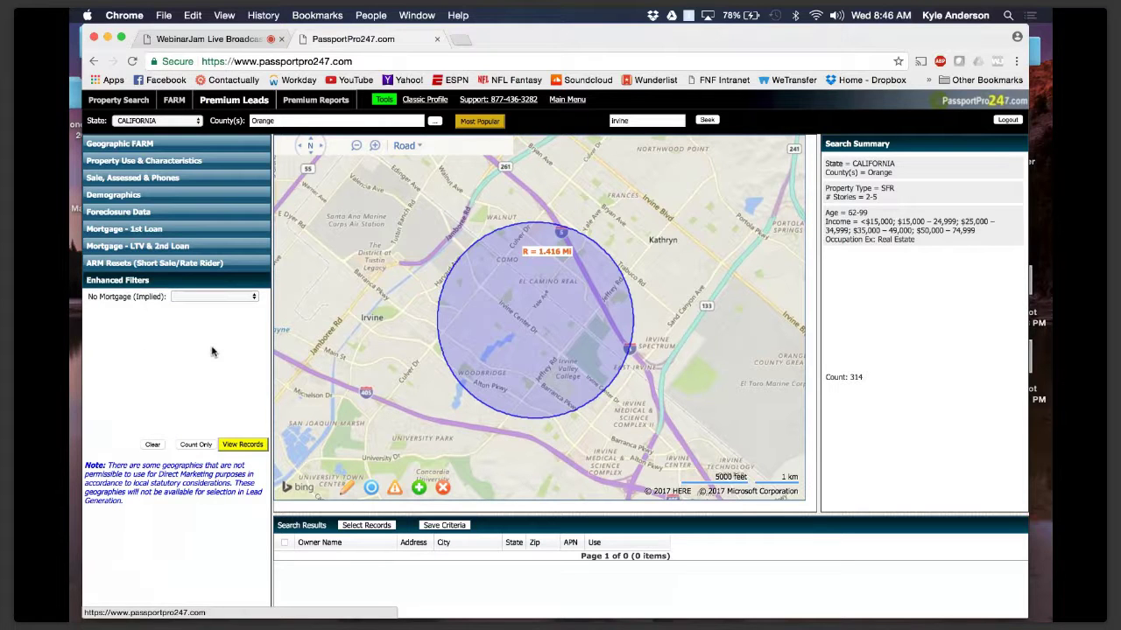
click(254, 298)
click(223, 311)
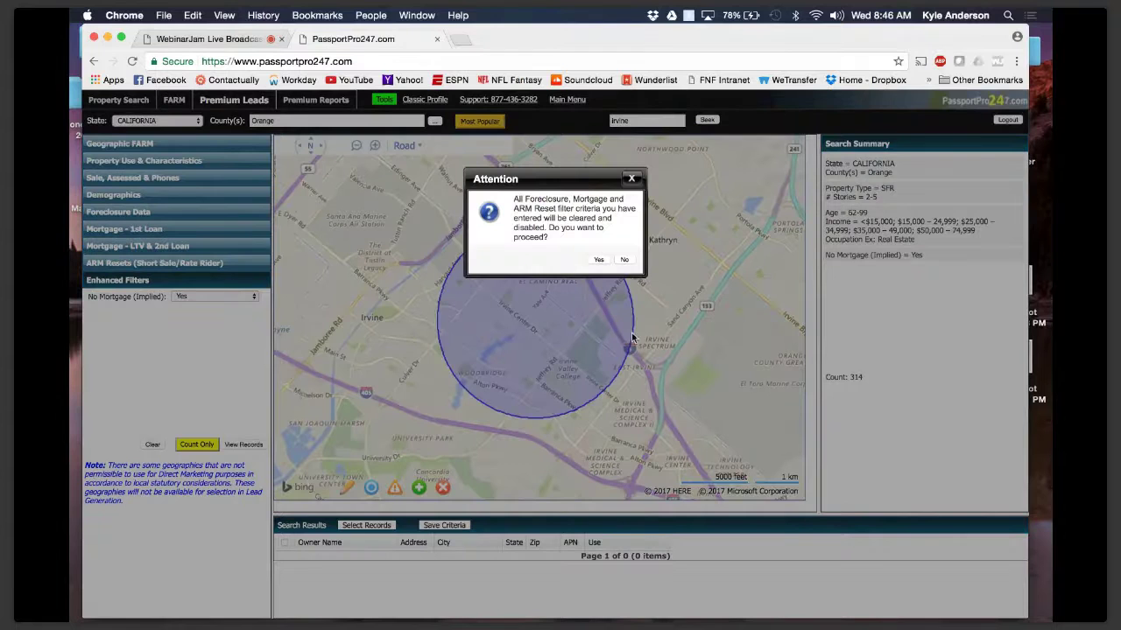
click(596, 261)
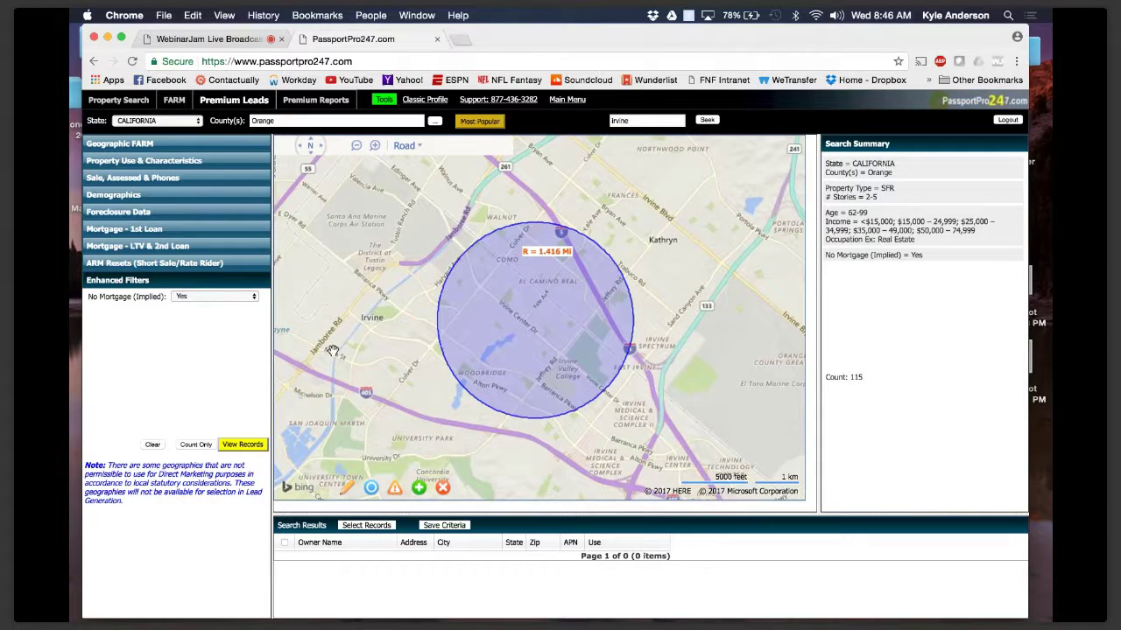
- Look over the Geographic FARM fields and the Property Use & Characteristics filters
click(138, 148)
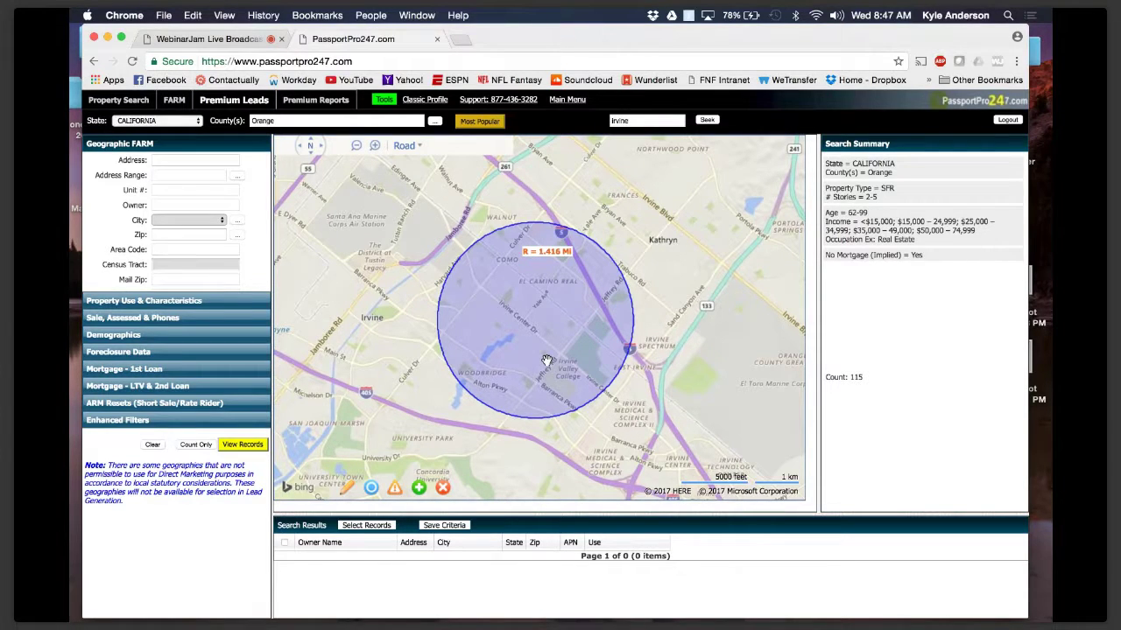
scroll(127, 175, down, 2)
scroll(127, 175, up, 3)
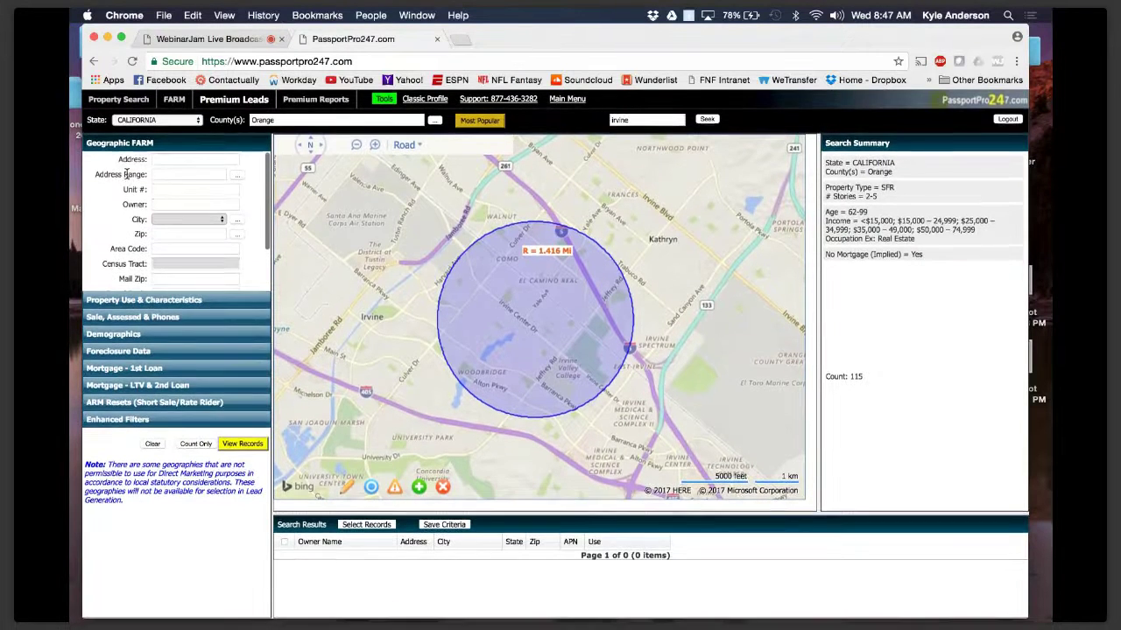
scroll(127, 175, down, 1)
scroll(127, 175, down, 3)
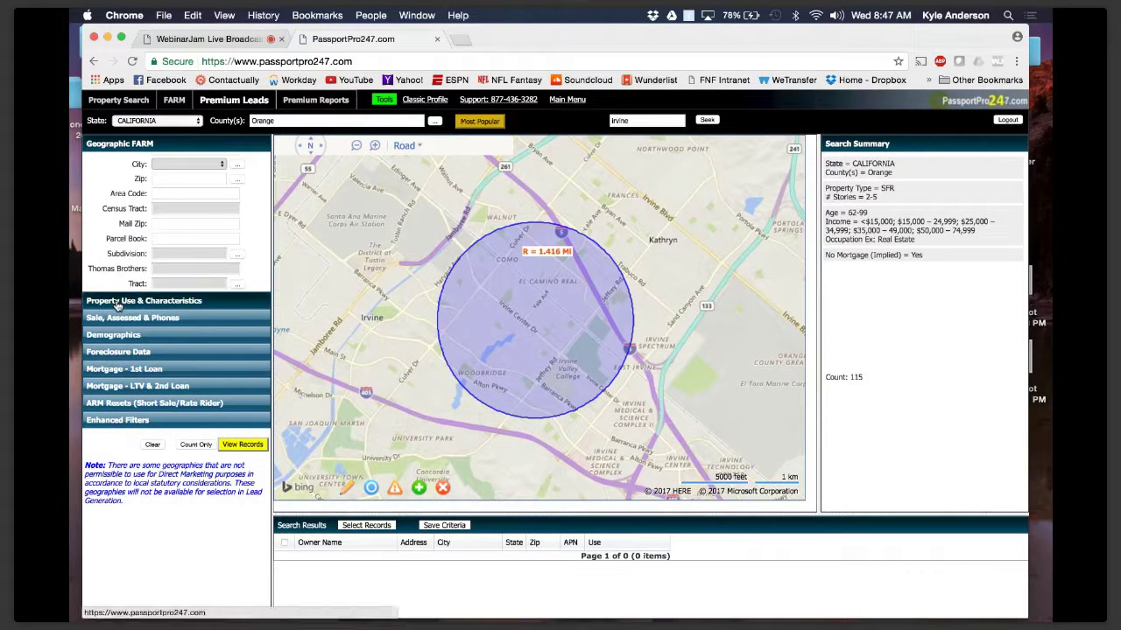
scroll(118, 227, up, 2)
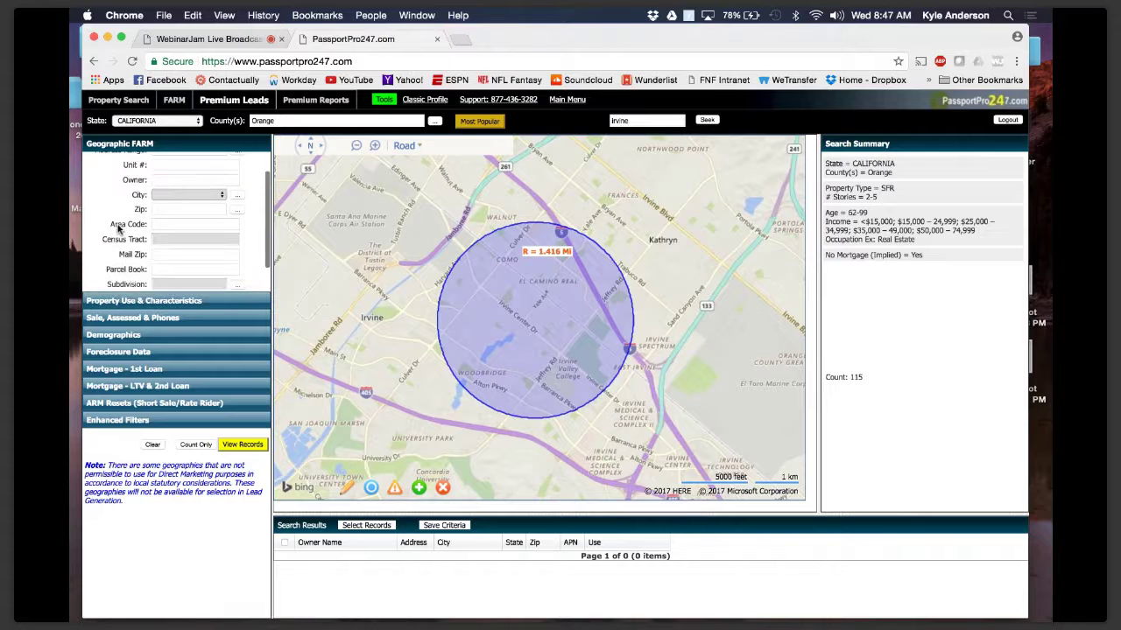
scroll(119, 227, up, 2)
click(122, 300)
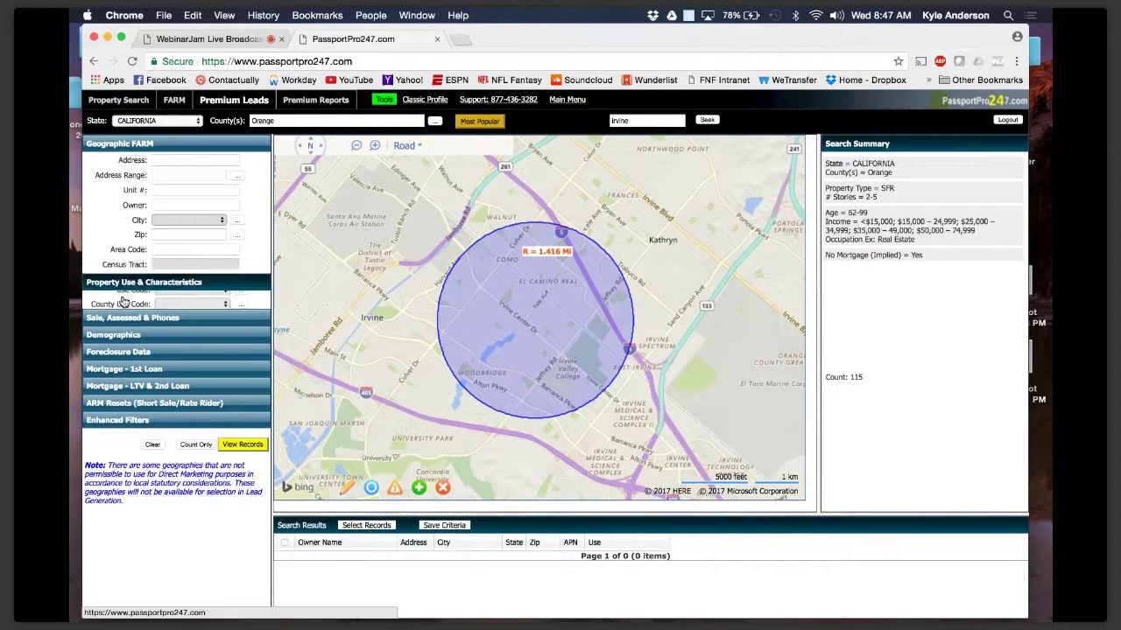
scroll(121, 221, up, 2)
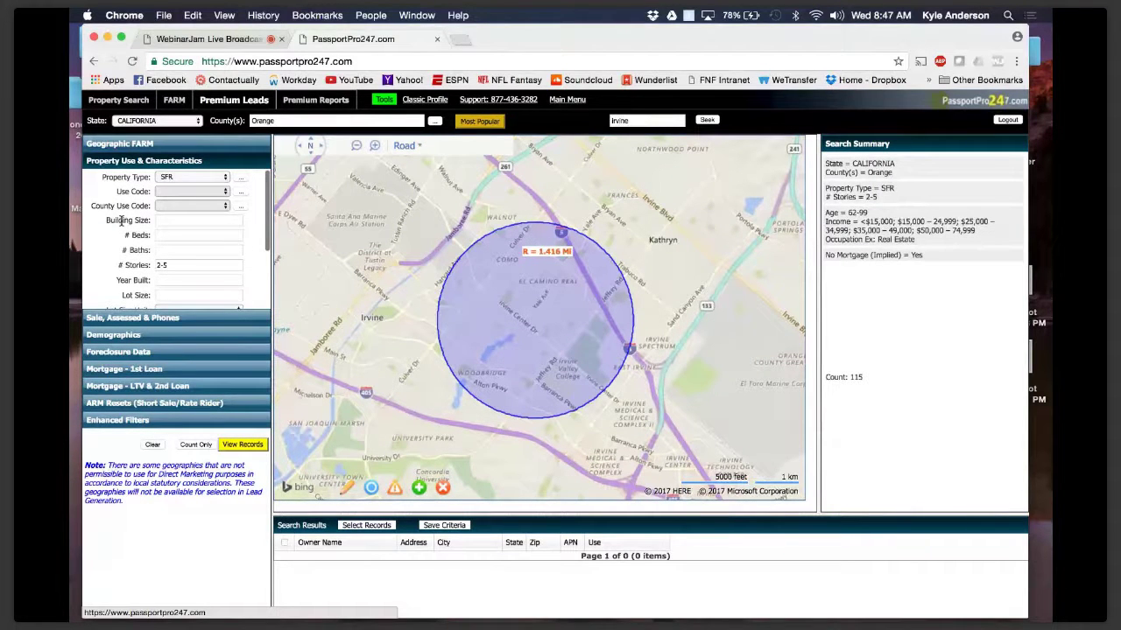
scroll(122, 220, down, 5)
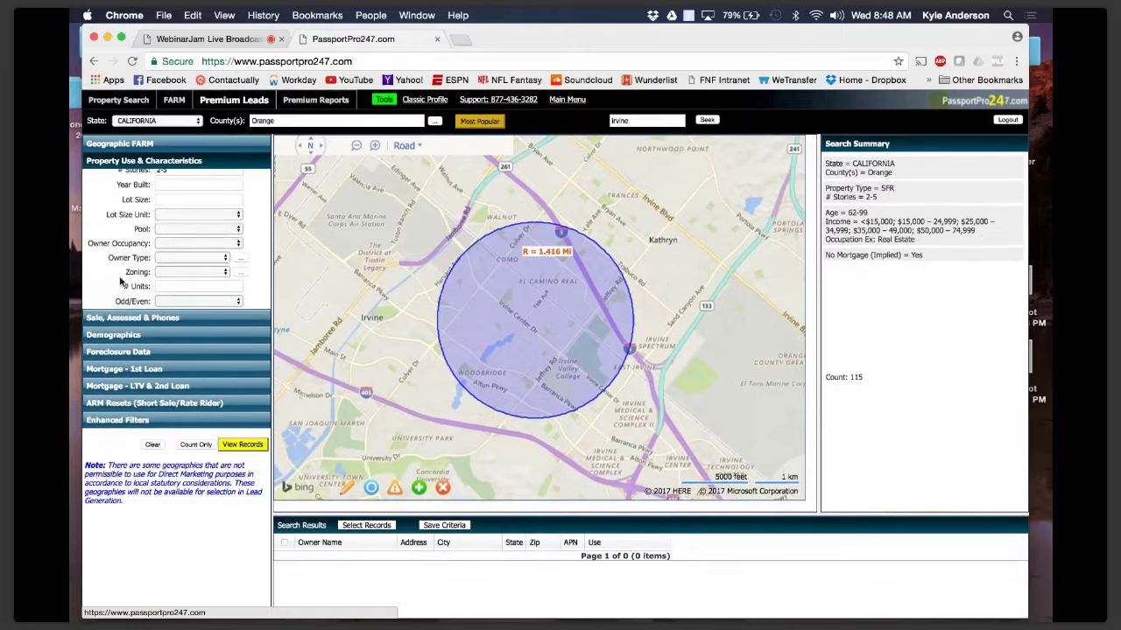
- Review the Sale, Assessed & Phones filters, including Phones, and recheck the Owner Occupancy filter among the property characteristics
click(128, 317)
scroll(123, 298, down, 3)
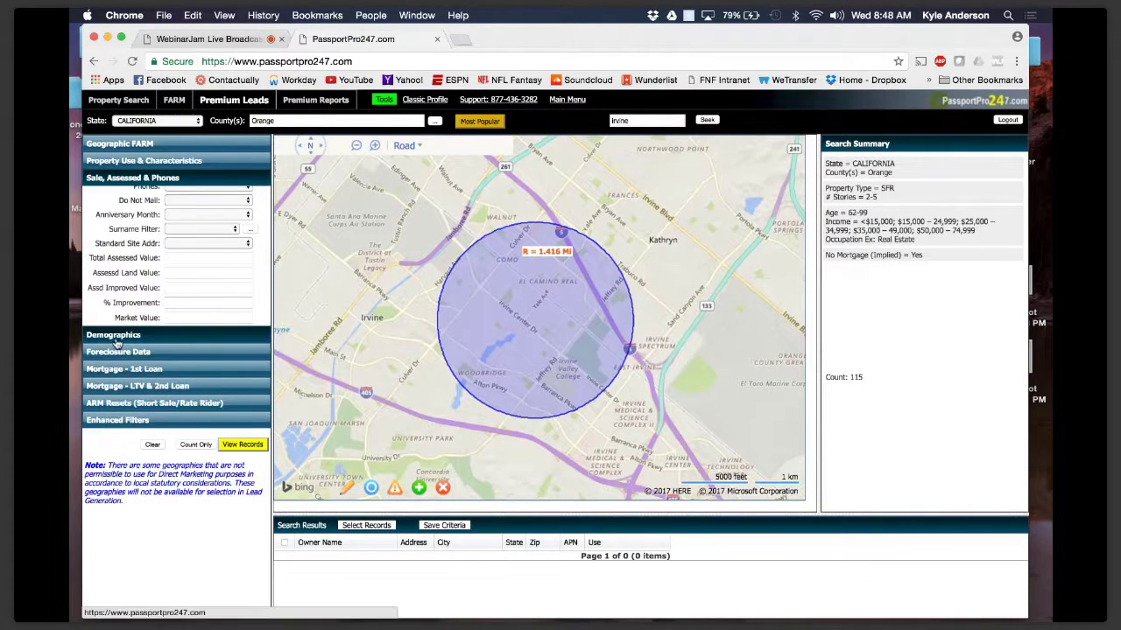
scroll(124, 263, up, 3)
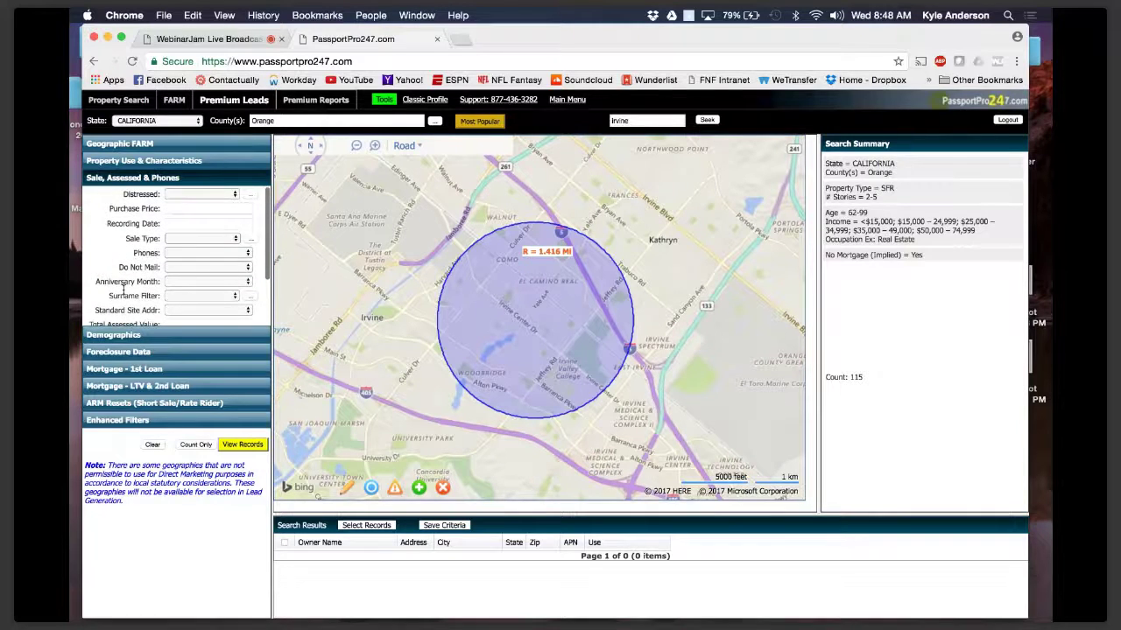
click(140, 160)
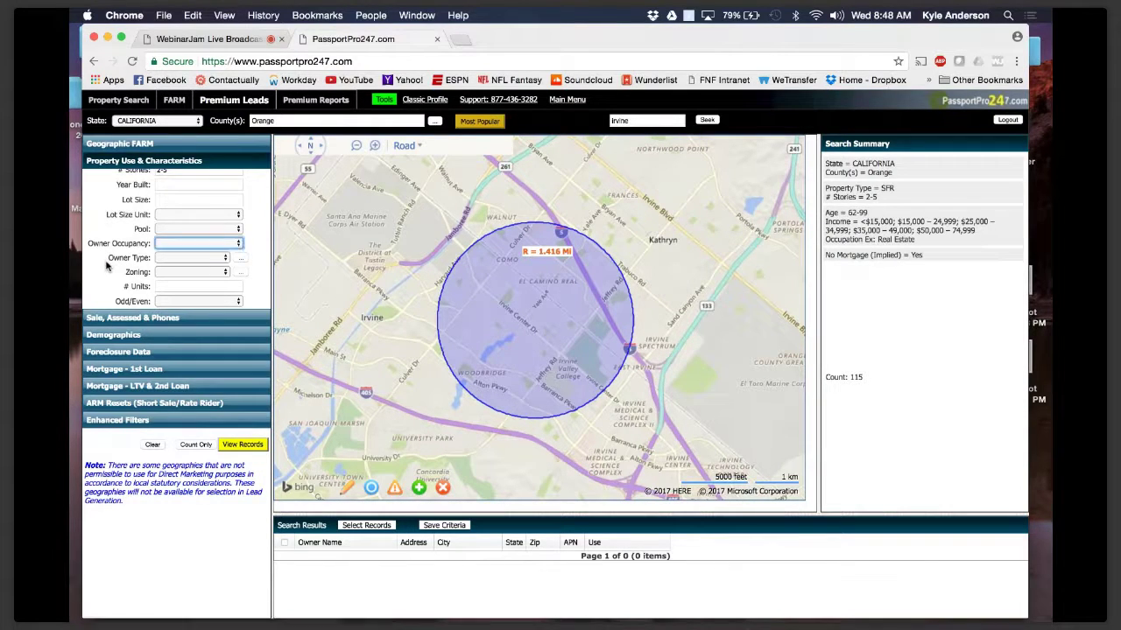
click(131, 319)
scroll(131, 324, down, 6)
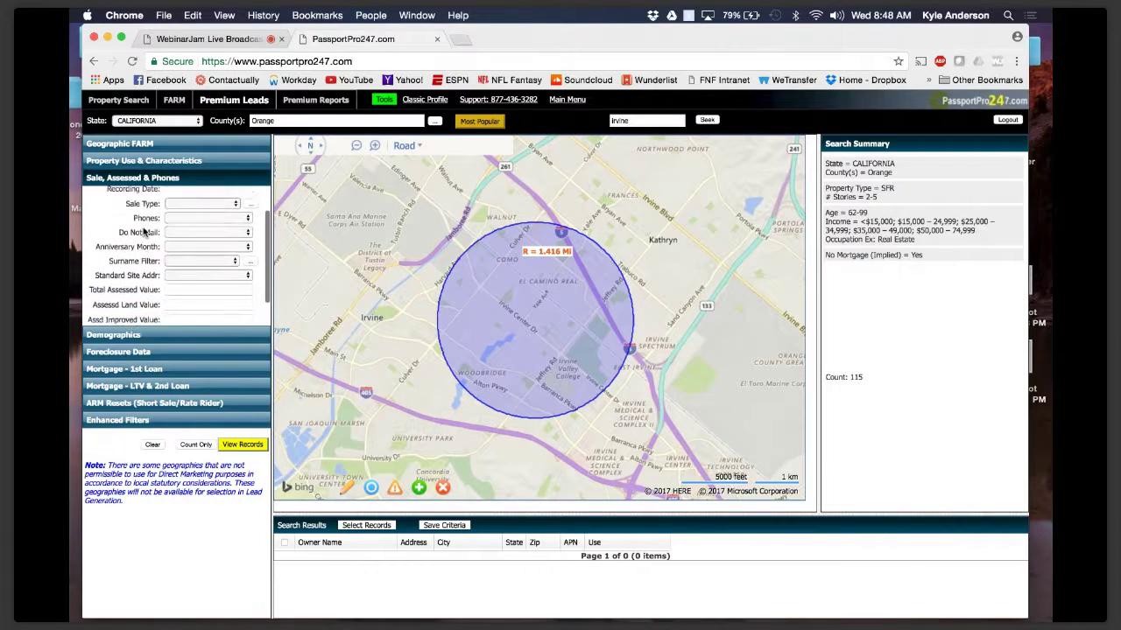
scroll(143, 227, up, 3)
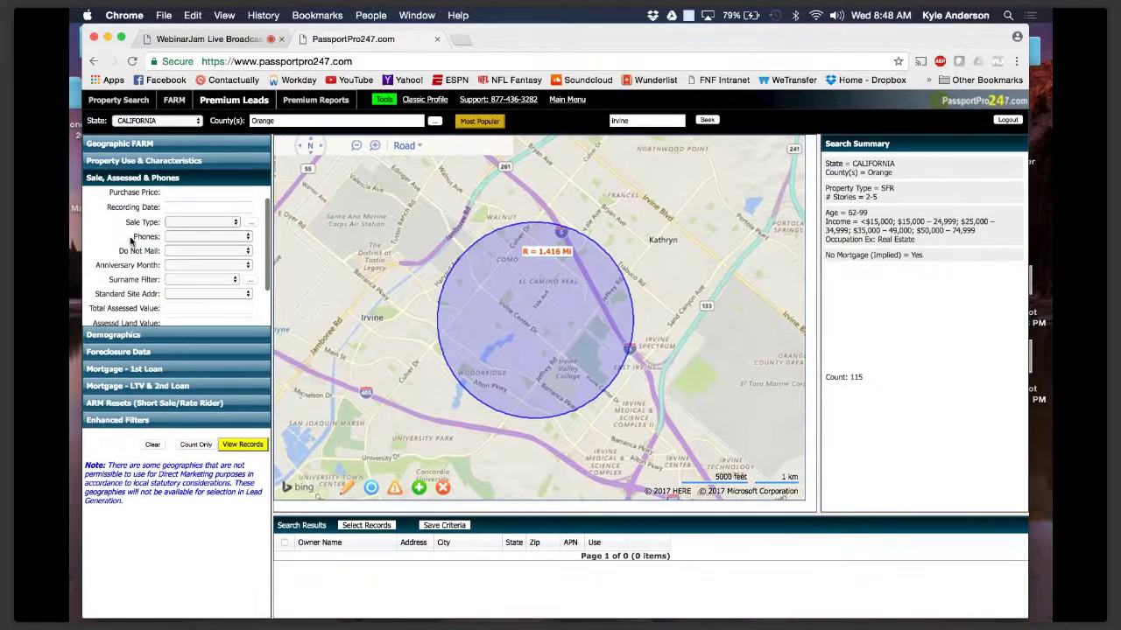
click(234, 239)
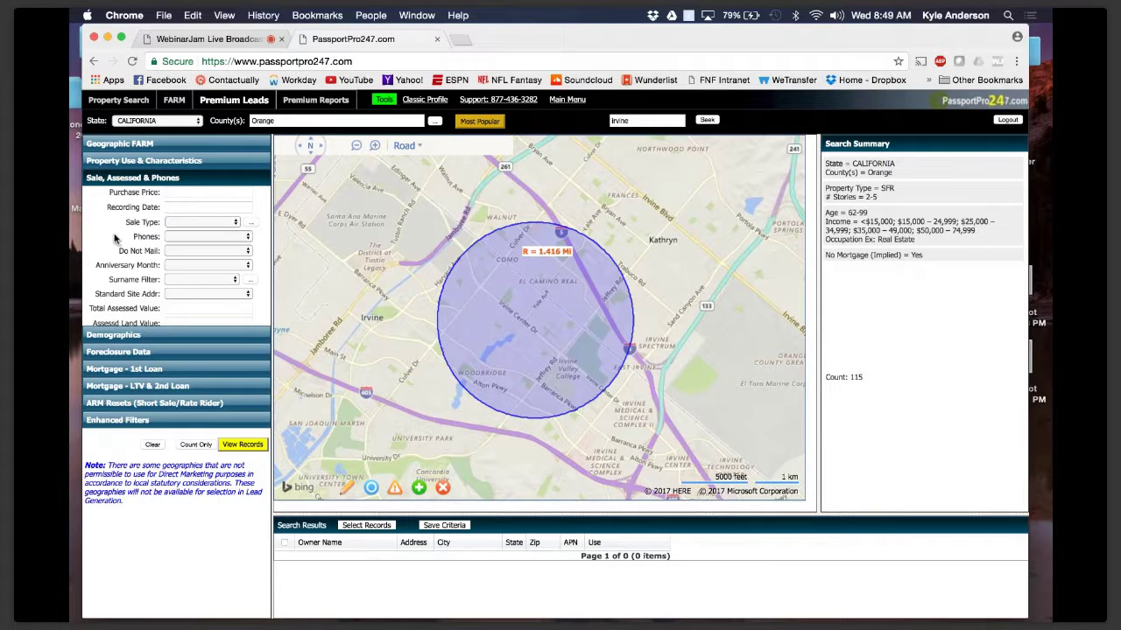
scroll(116, 242, down, 3)
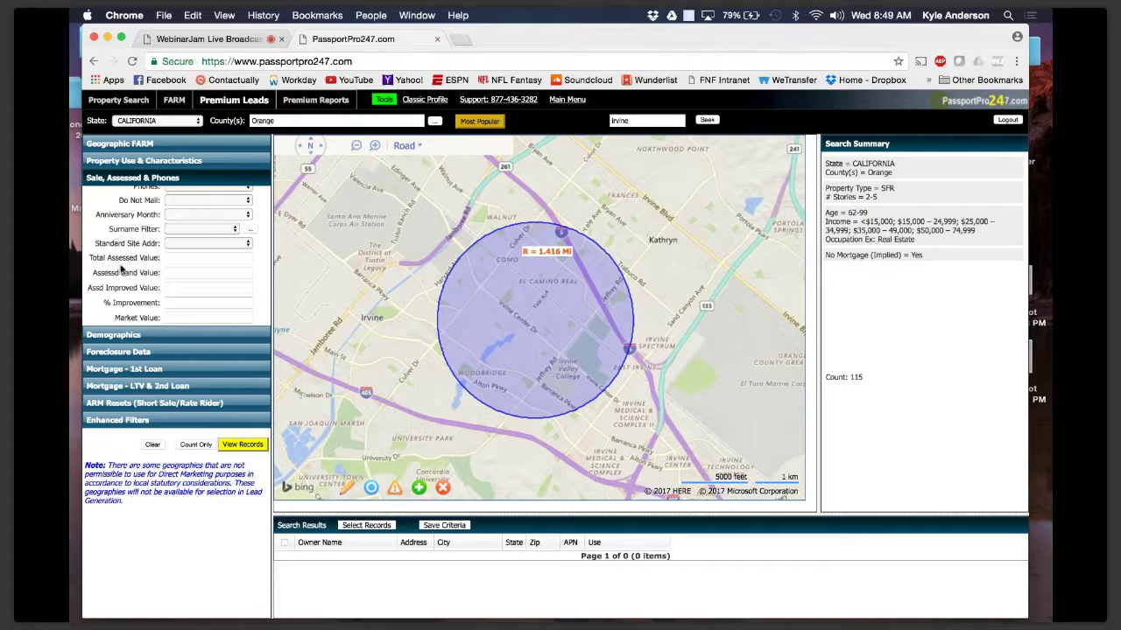
- Browse the Ethnicity choices in the Demographics filters and leave the list without selecting any
click(125, 335)
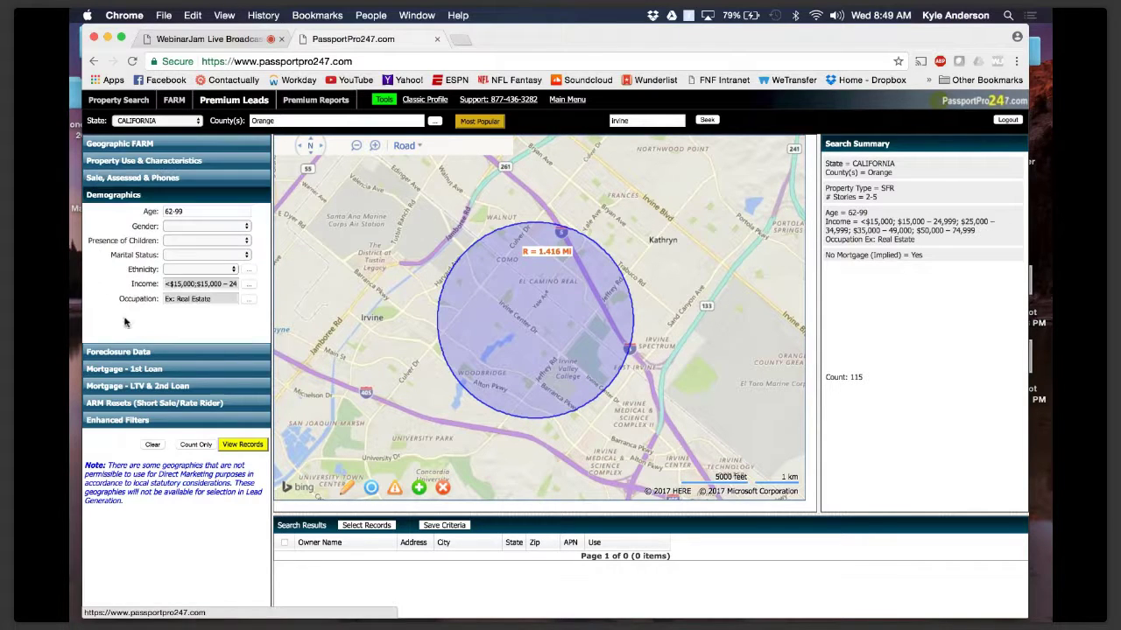
click(248, 271)
scroll(537, 302, down, 5)
scroll(538, 301, down, 6)
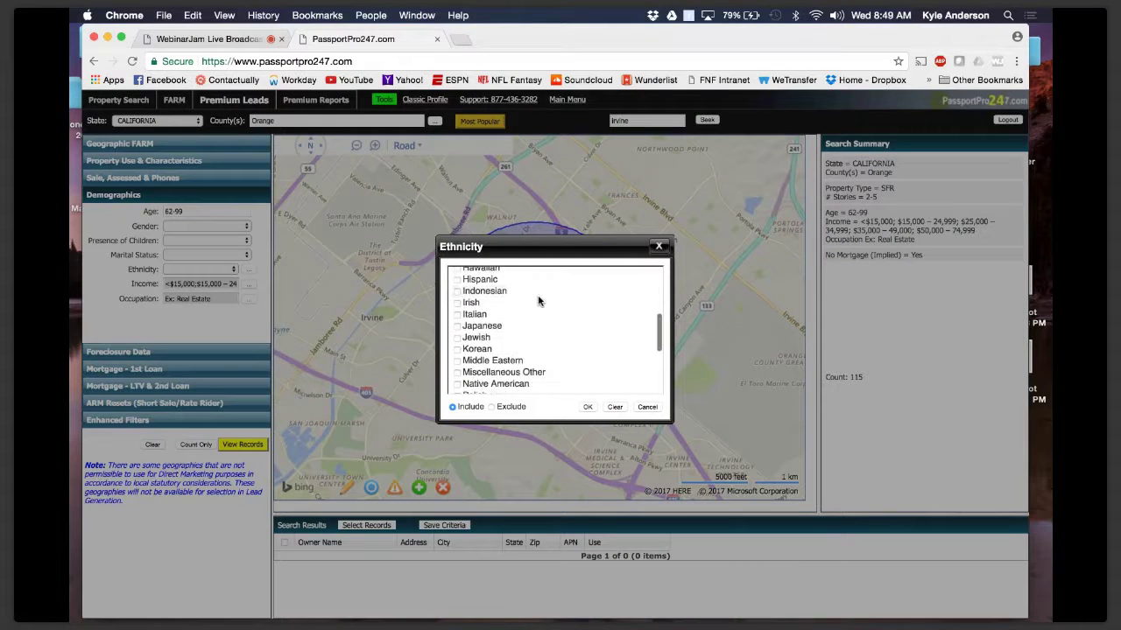
scroll(538, 301, down, 1)
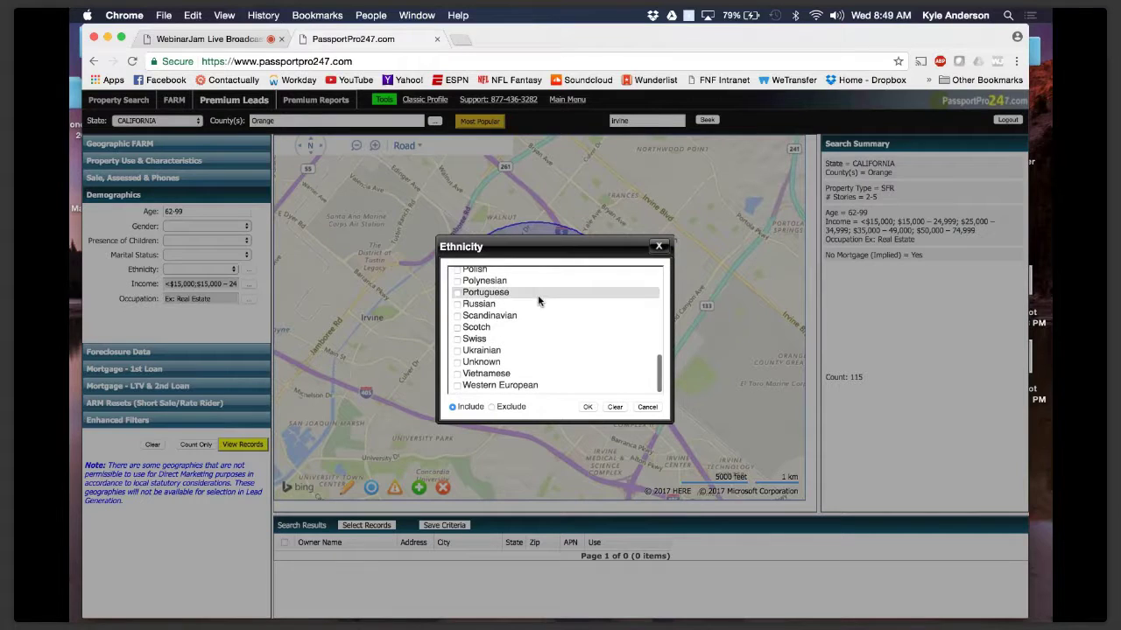
click(647, 407)
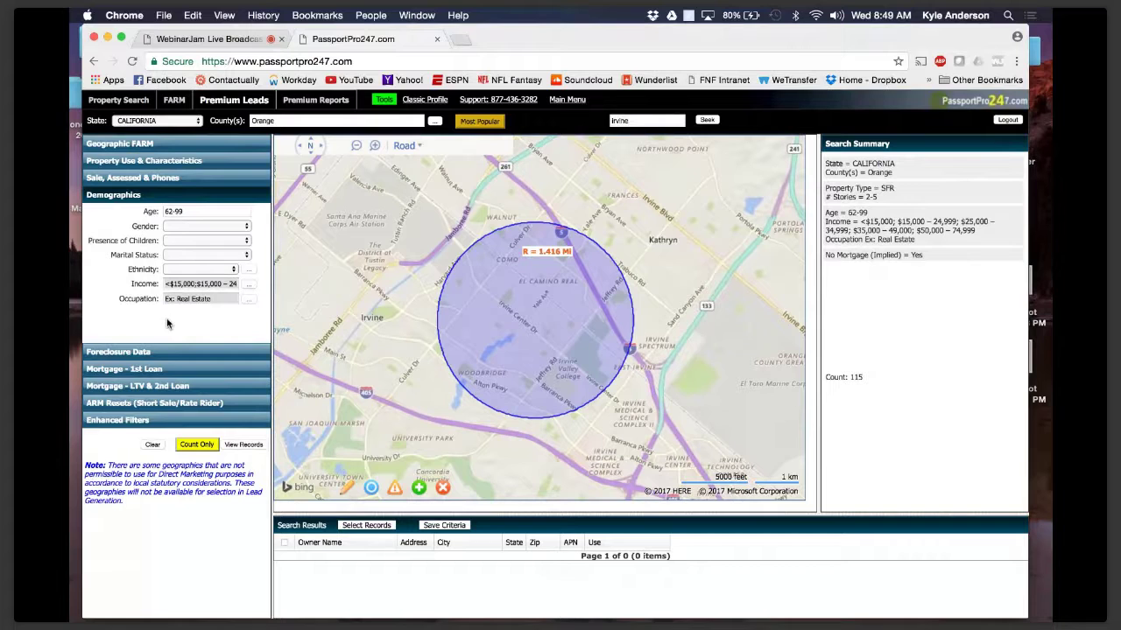
- Replace the circular search area with a five-sided polygon around the Como and El Camino Real neighbourhoods
click(442, 488)
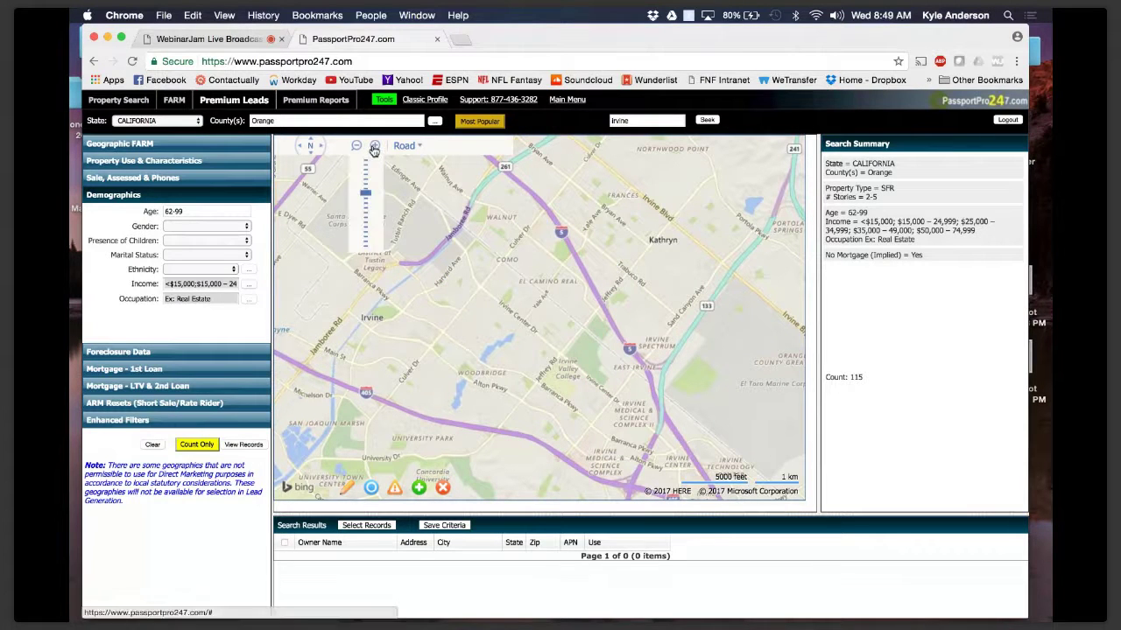
click(374, 149)
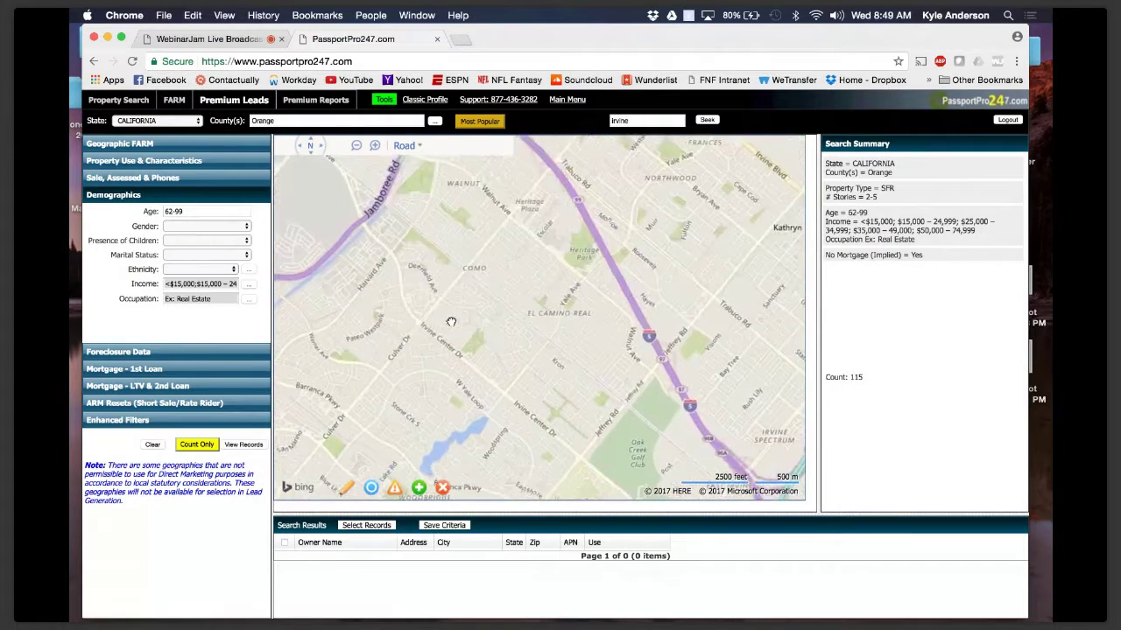
click(348, 488)
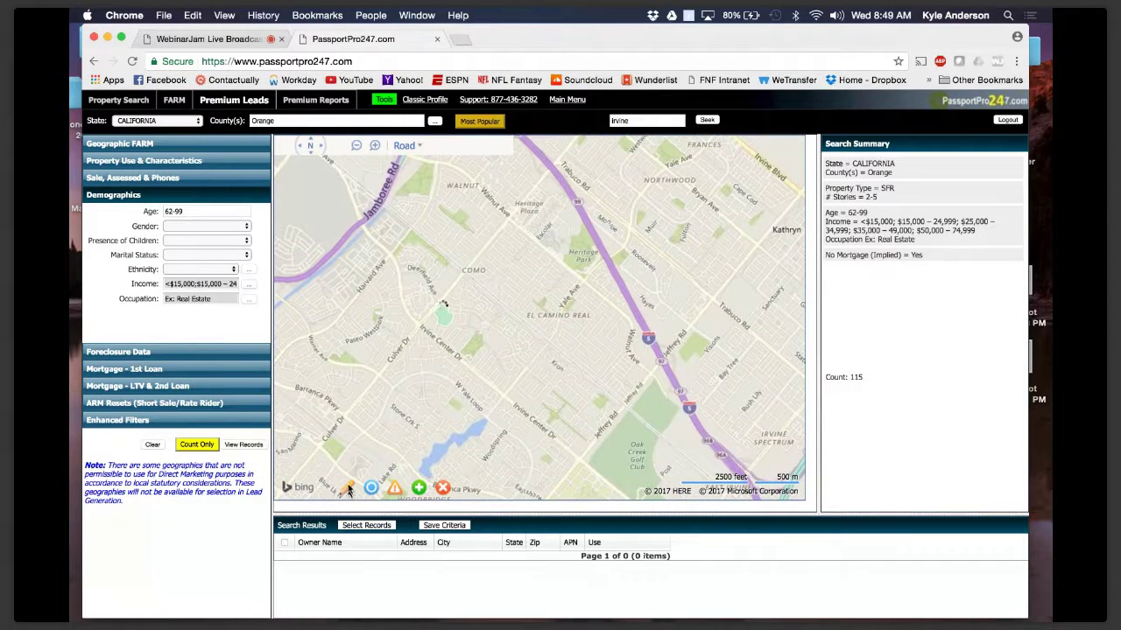
click(510, 219)
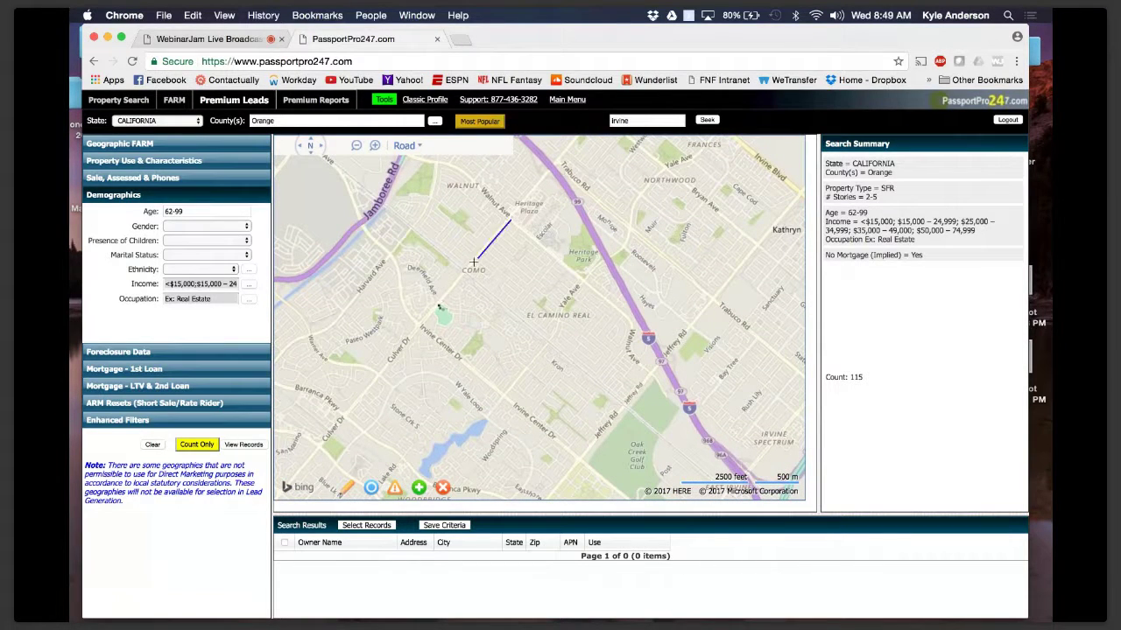
click(418, 325)
click(504, 397)
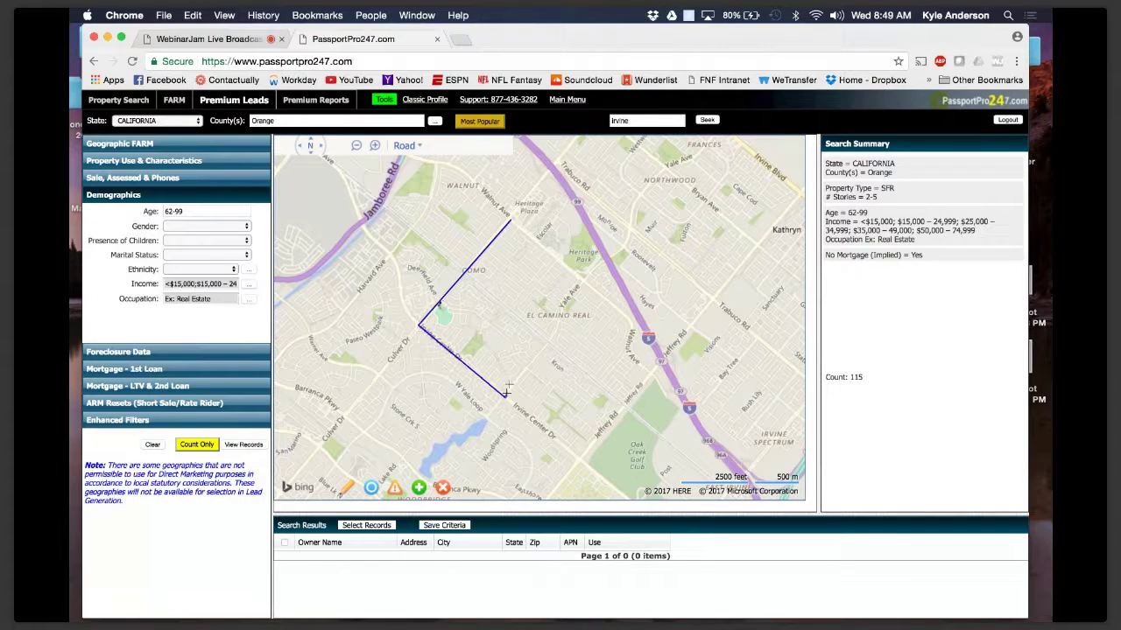
click(555, 333)
click(583, 277)
click(517, 224)
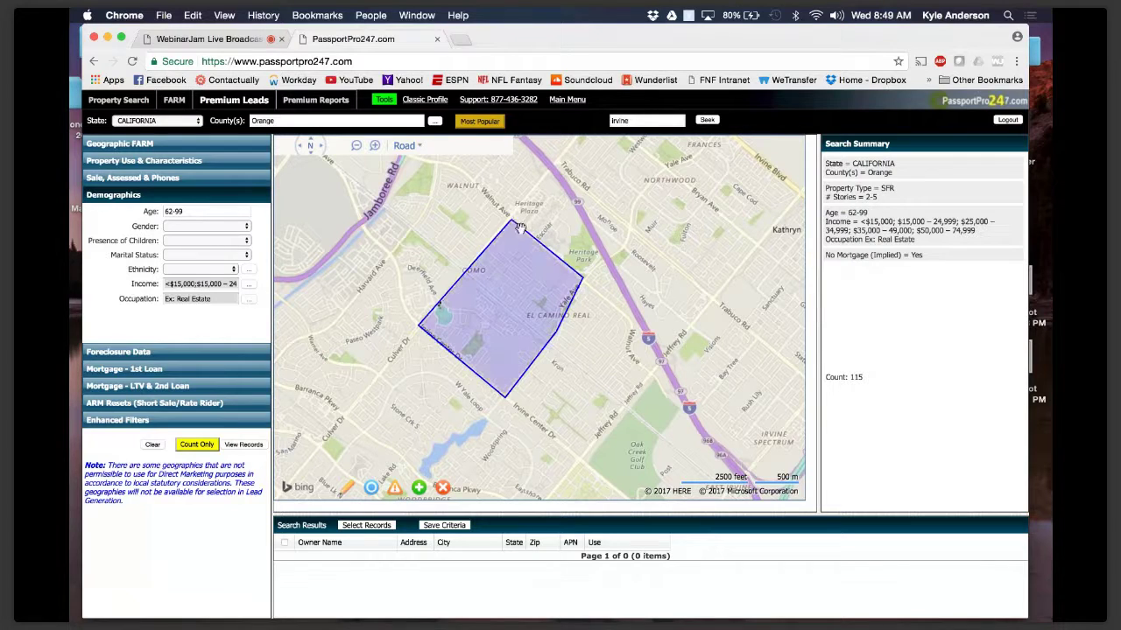
- Clear all search criteria and shapes, and draw a circular search area of about 3,648 ft radius around Como and El Camino Real
click(151, 445)
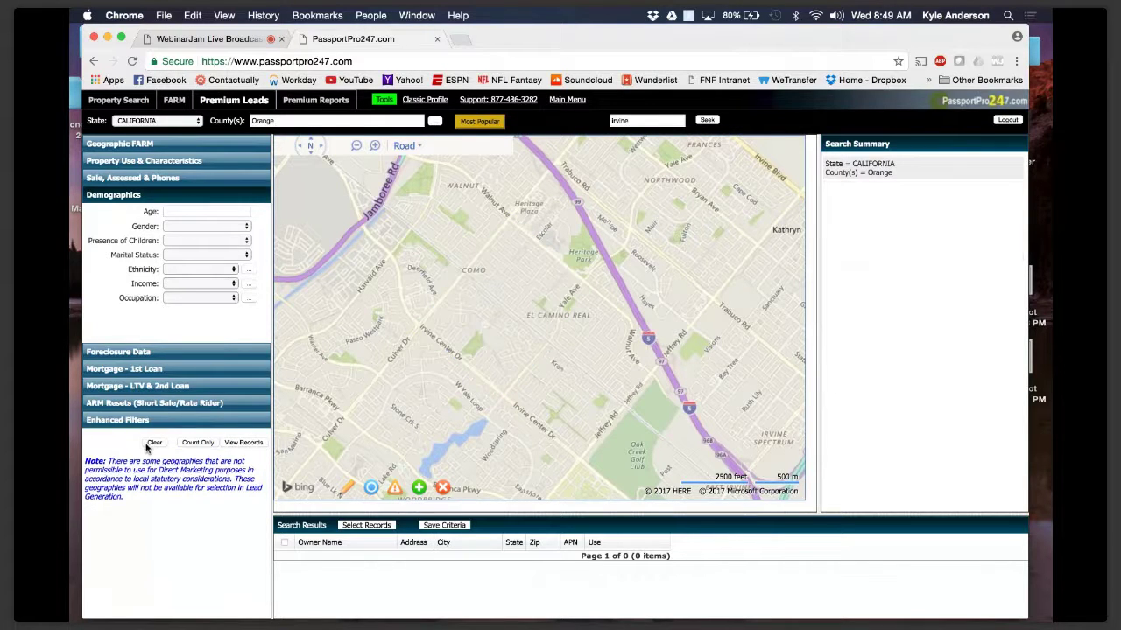
click(371, 488)
drag(496, 302, 500, 206)
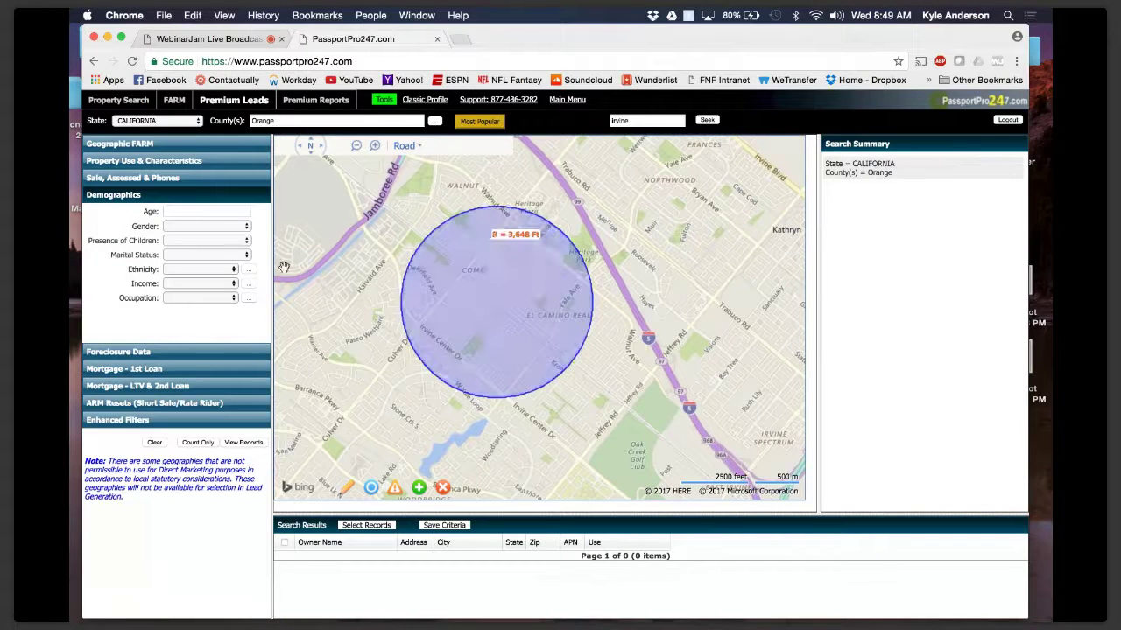
- Set Presence of Children to Yes in the Demographics filters and run the record count
click(215, 253)
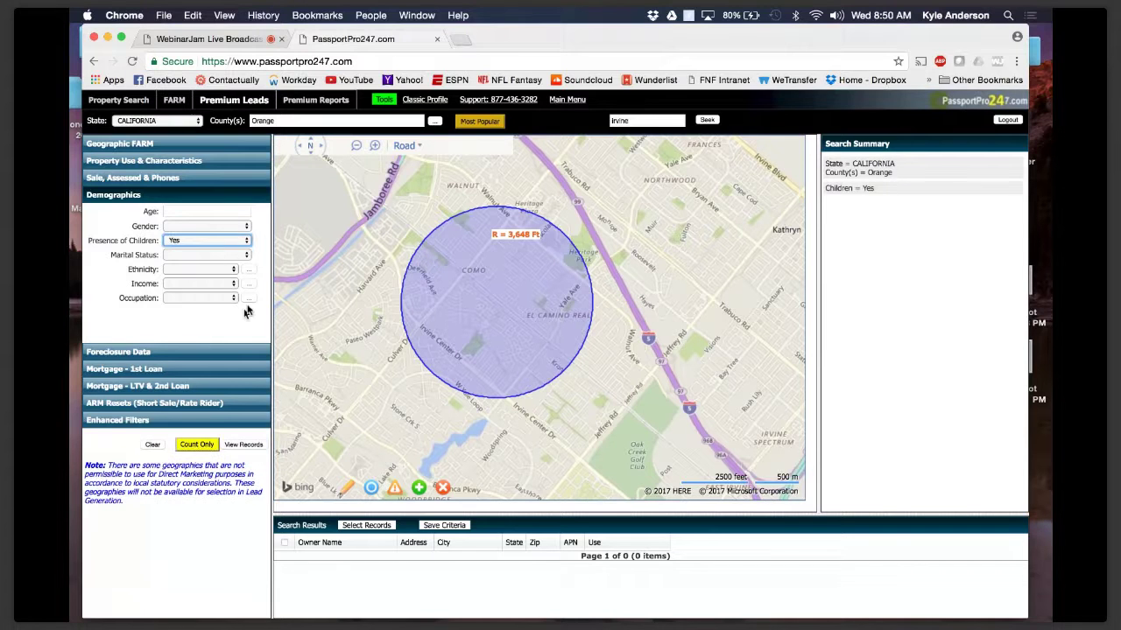
click(199, 446)
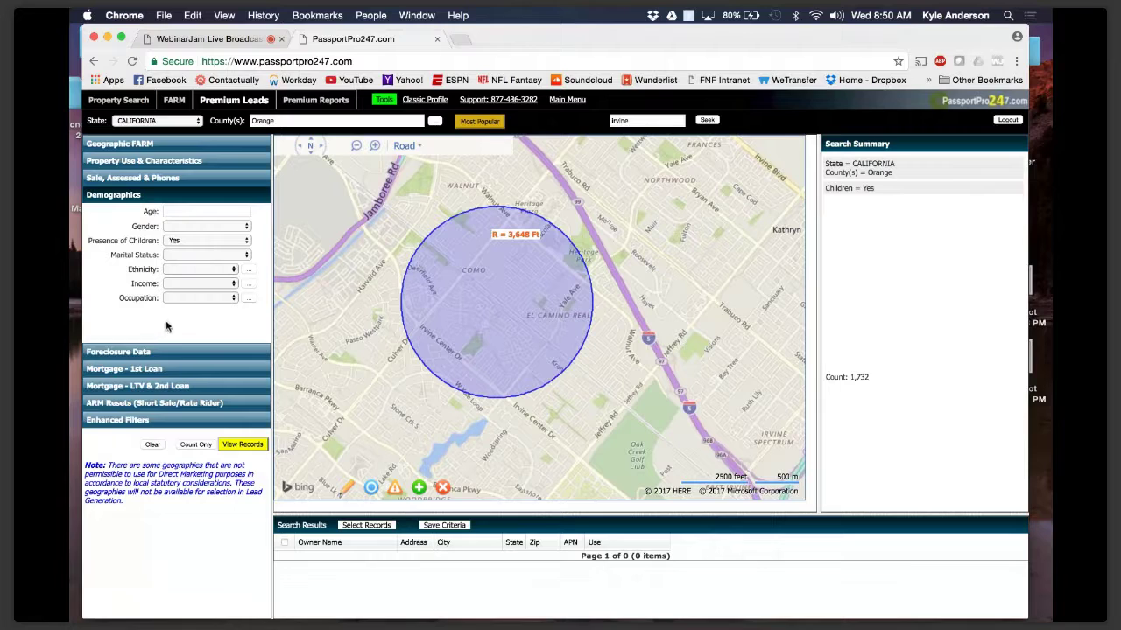
- Clear all search criteria and the circular search area, and look through the Foreclosure Data and Mortgage - 1st Loan filters
click(153, 445)
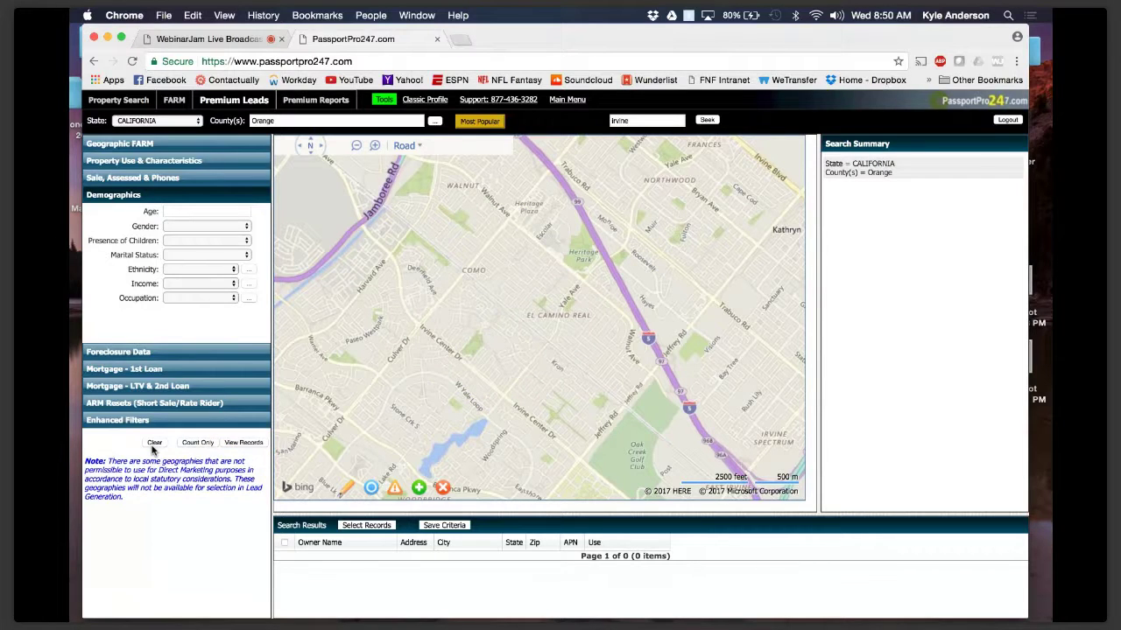
click(147, 352)
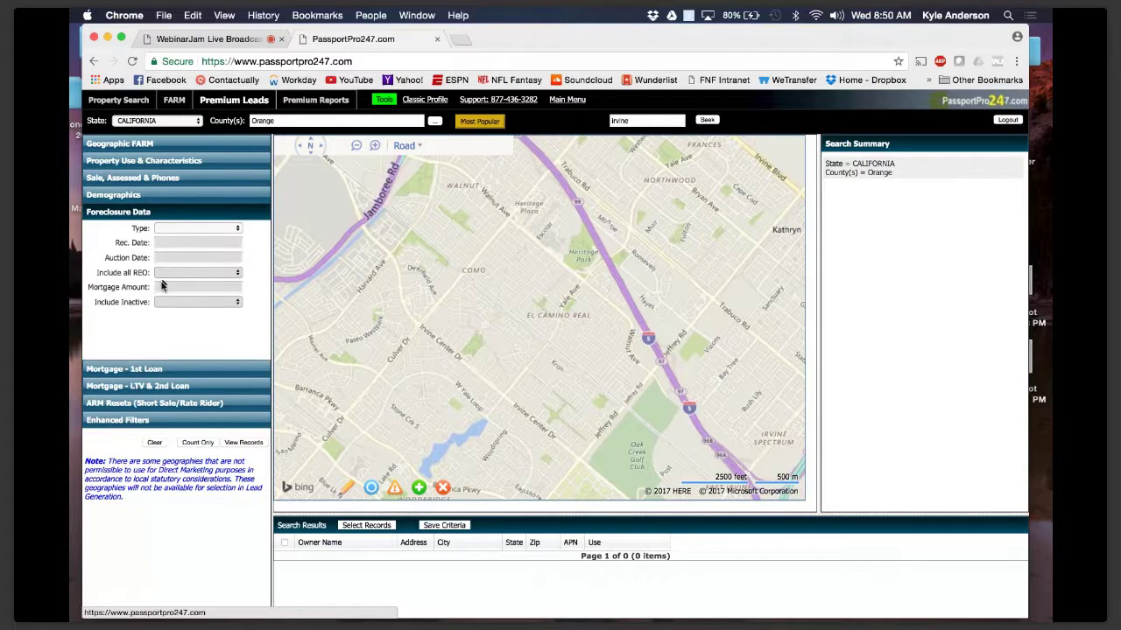
click(137, 368)
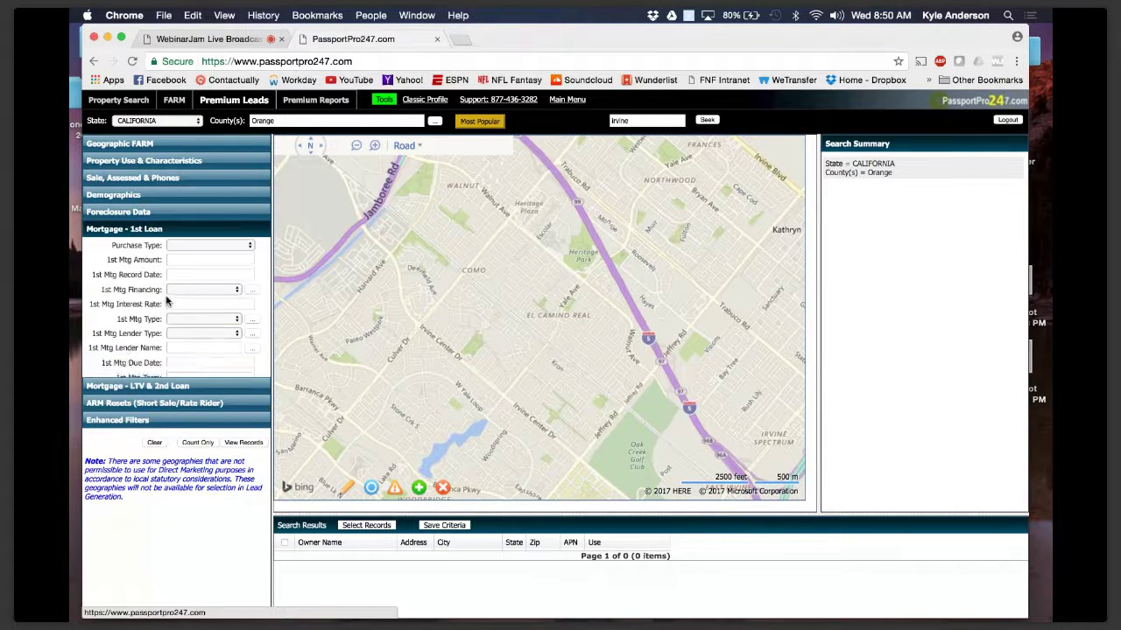
scroll(166, 301, down, 1)
scroll(166, 302, up, 1)
scroll(162, 315, down, 1)
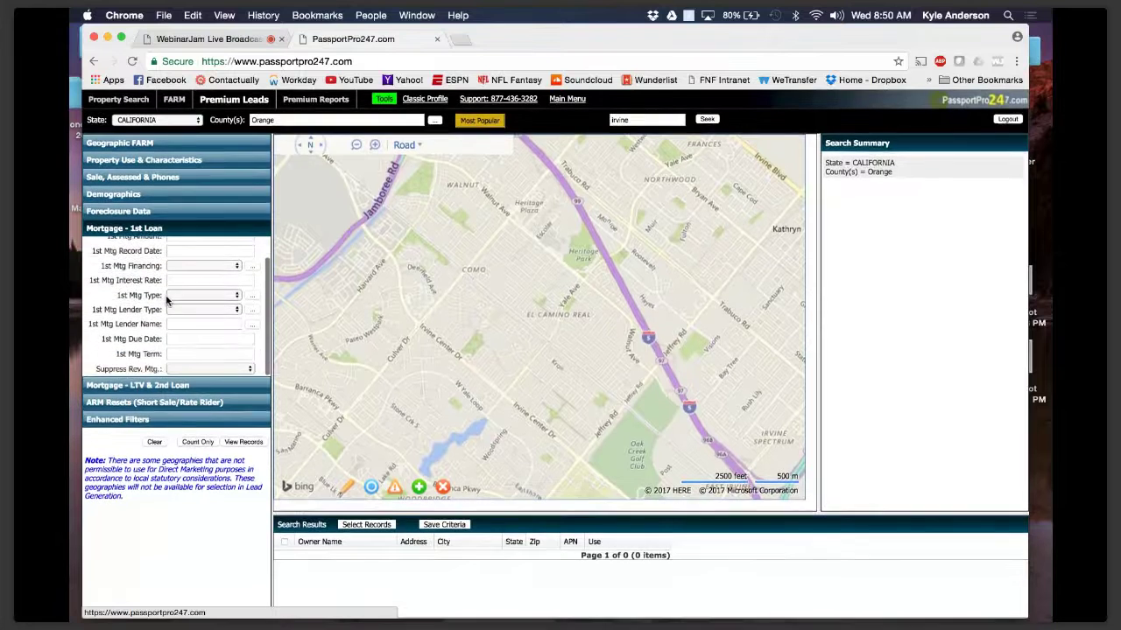
click(251, 369)
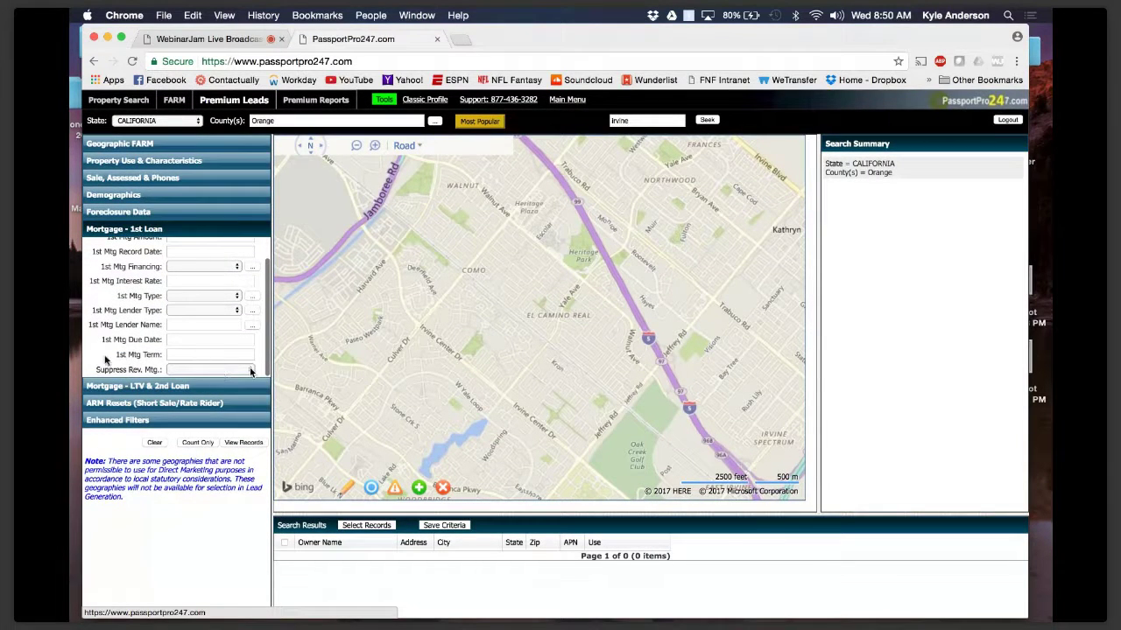
- Look through the equity, home value and second-mortgage fields in the Mortgage - LTV & 2nd Loan filters
click(133, 392)
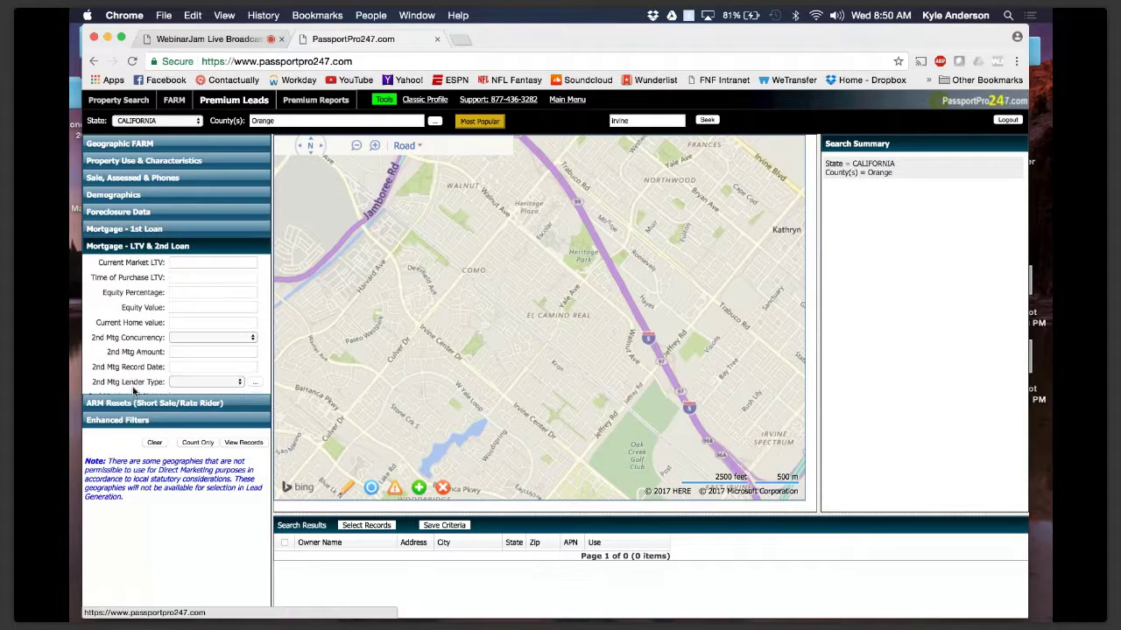
scroll(131, 334, down, 3)
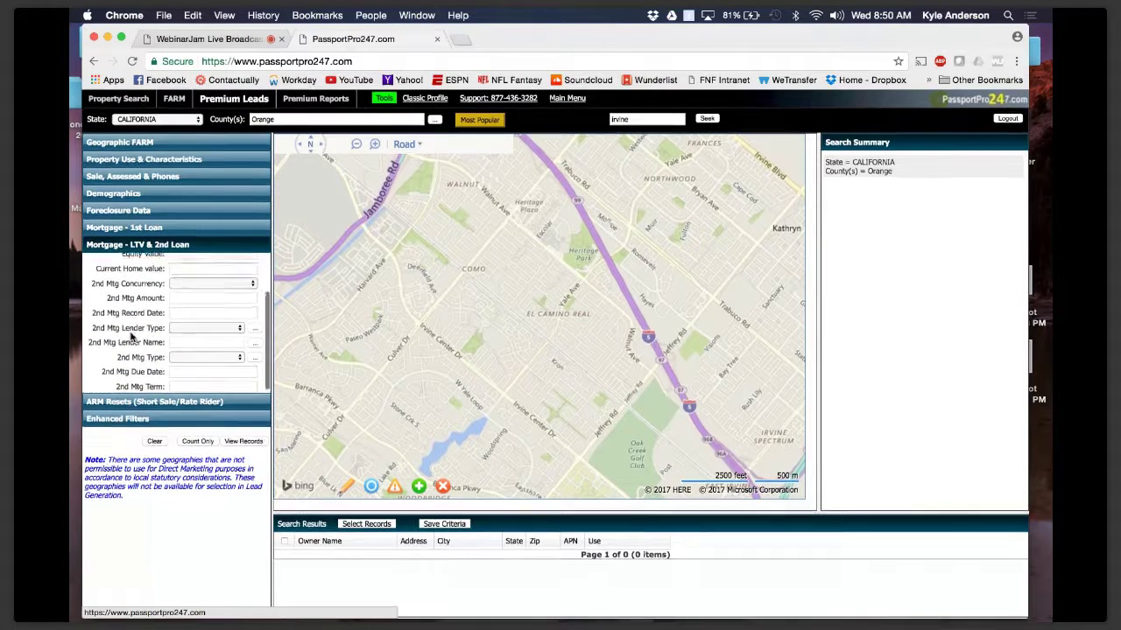
scroll(131, 337, up, 3)
scroll(132, 337, down, 3)
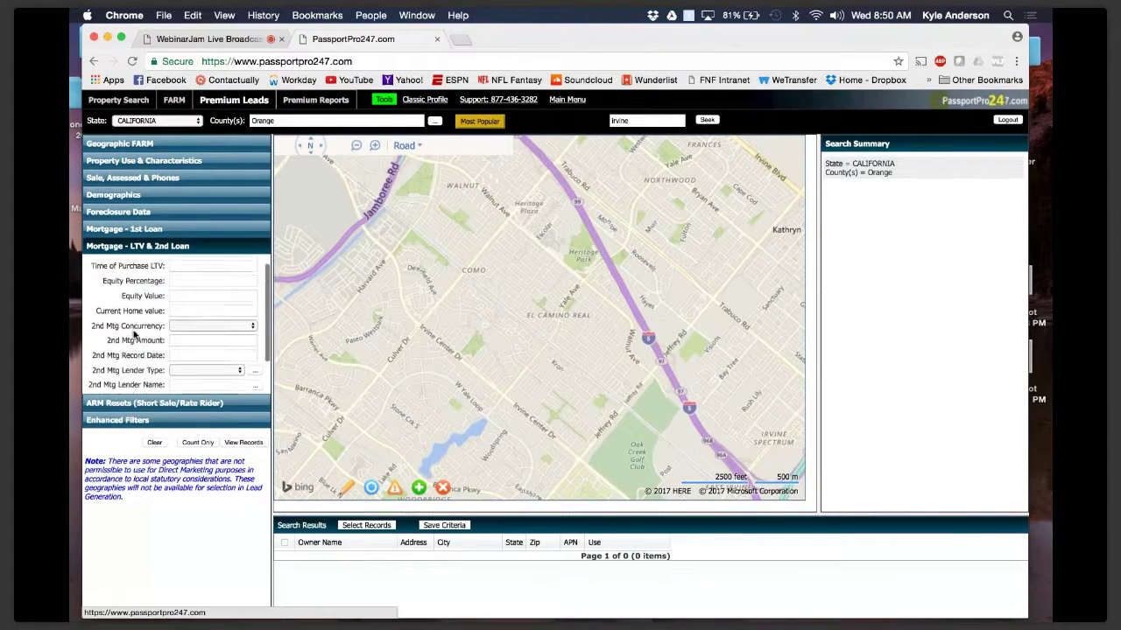
scroll(133, 332, up, 3)
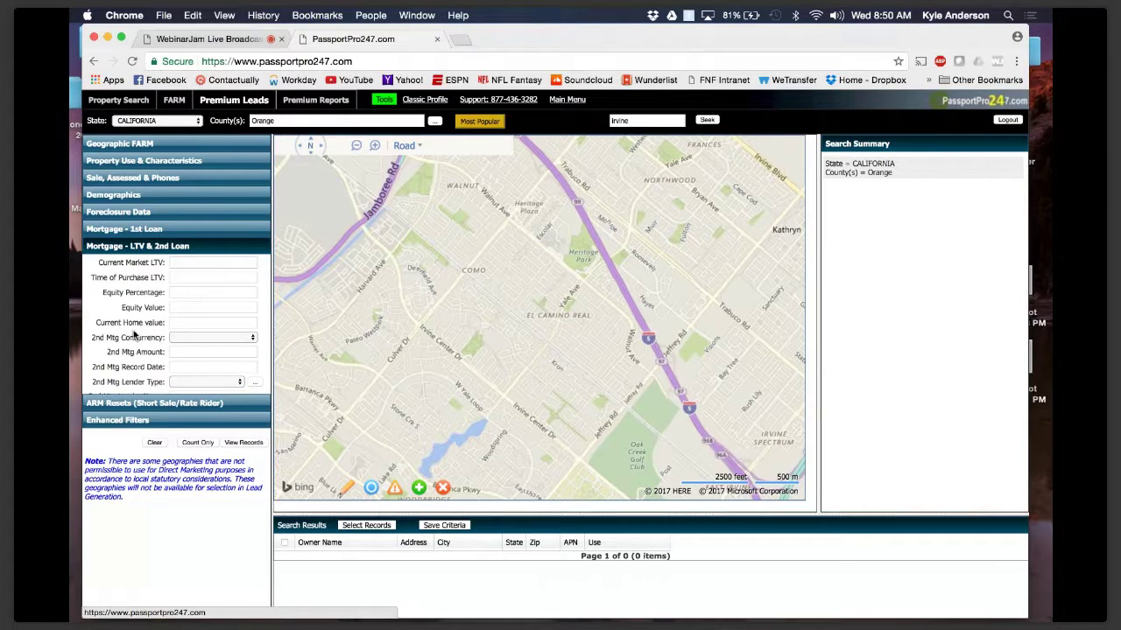
- Check the ARM Resets and Enhanced Filters sections, return to the Geographic FARM filters, and switch to the WebinarJam Live Broadcast page
click(134, 405)
click(114, 420)
click(123, 146)
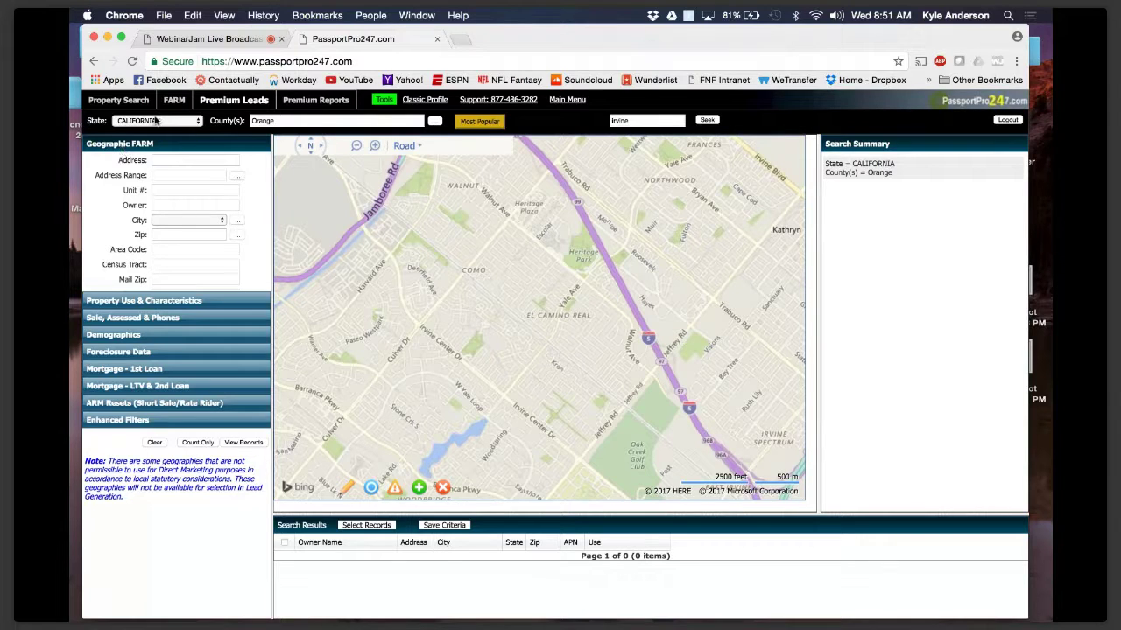
click(201, 40)
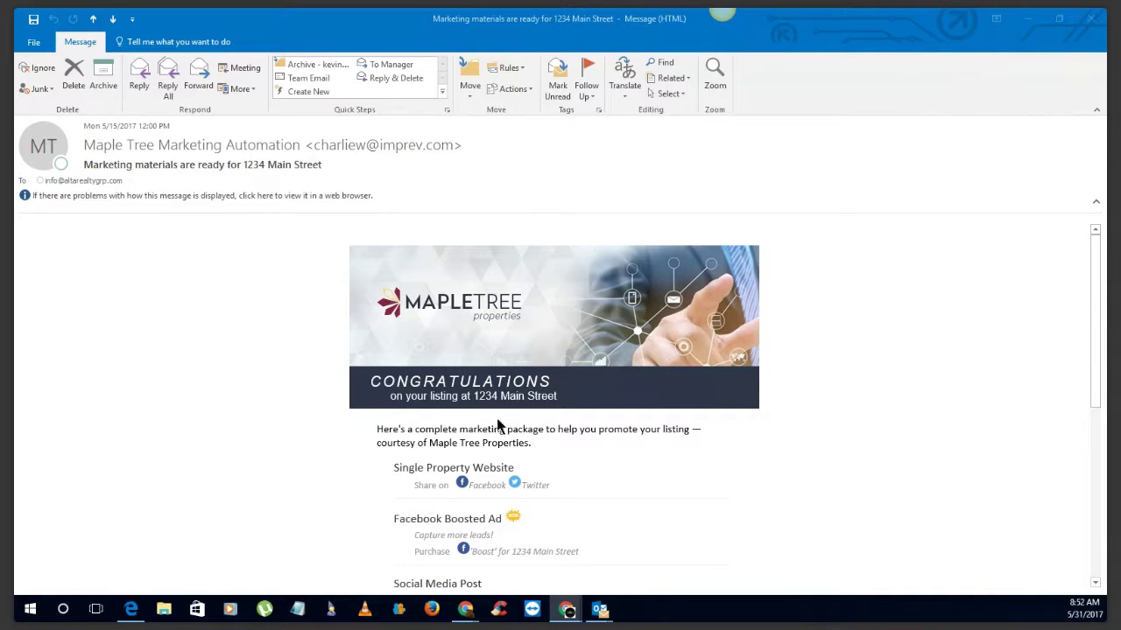
- Review the list of marketing materials offered in the Maple Tree Marketing Automation listing email in Outlook
scroll(837, 434, down, 1)
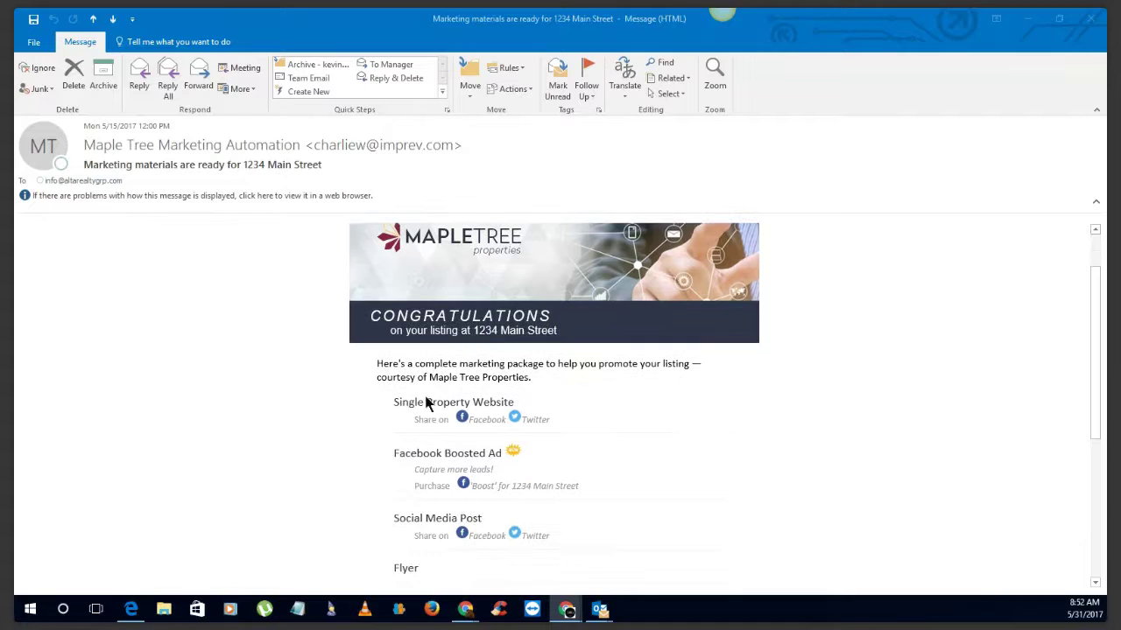
scroll(429, 525, down, 2)
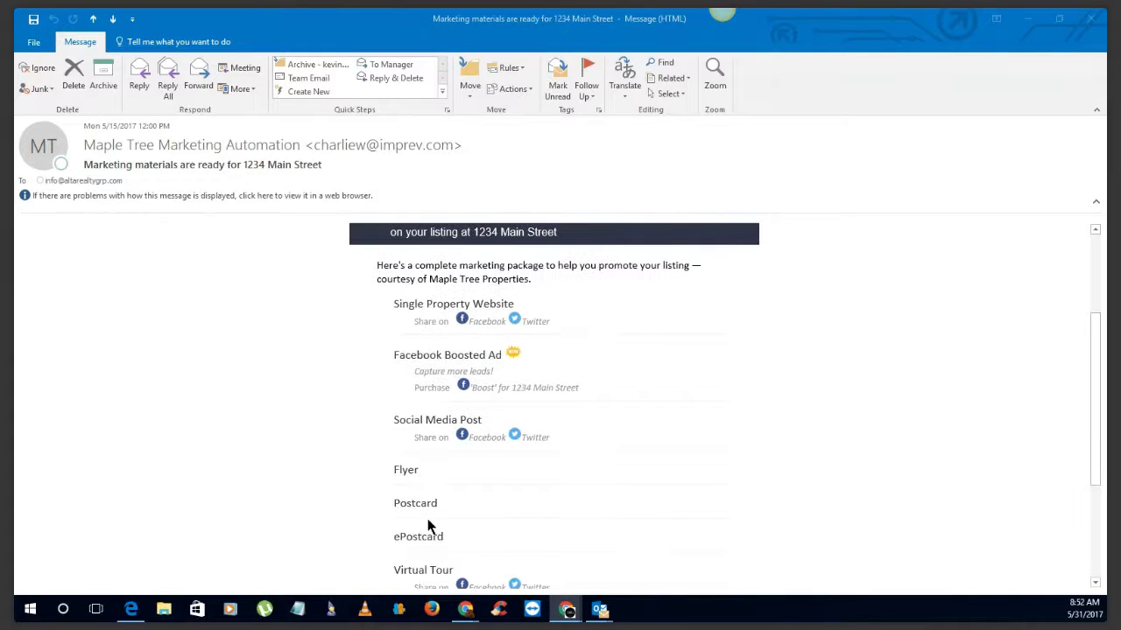
scroll(428, 525, down, 2)
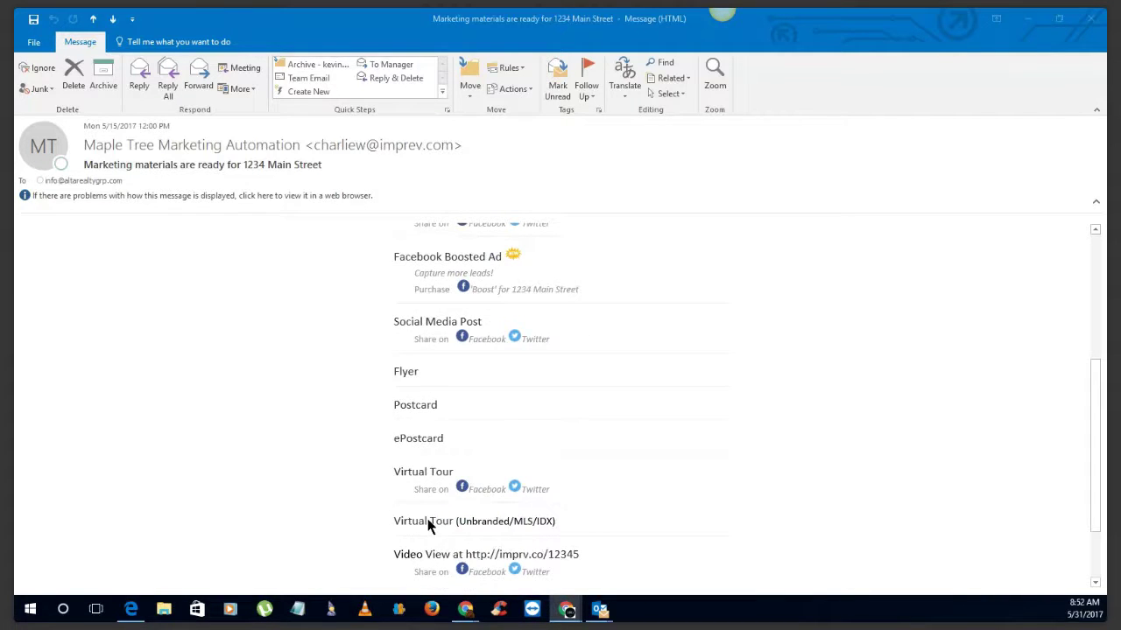
scroll(428, 525, up, 2)
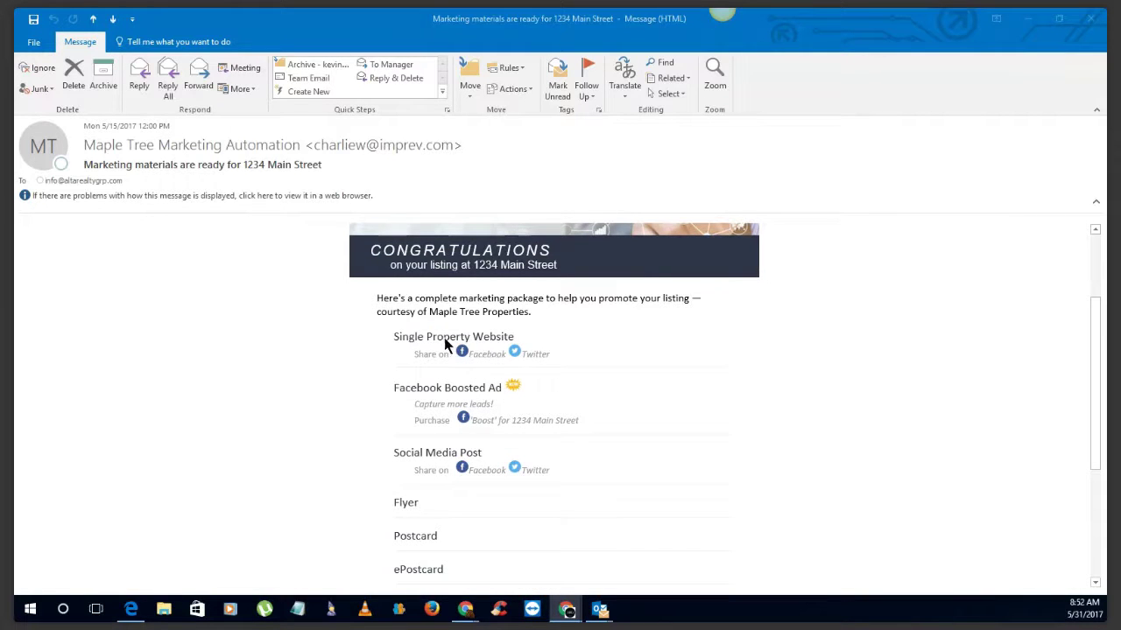
- Open the Single Property Website from the email, examine its photos, property details, map and agent section, and return to the email
click(497, 334)
drag(1120, 131, 569, 1)
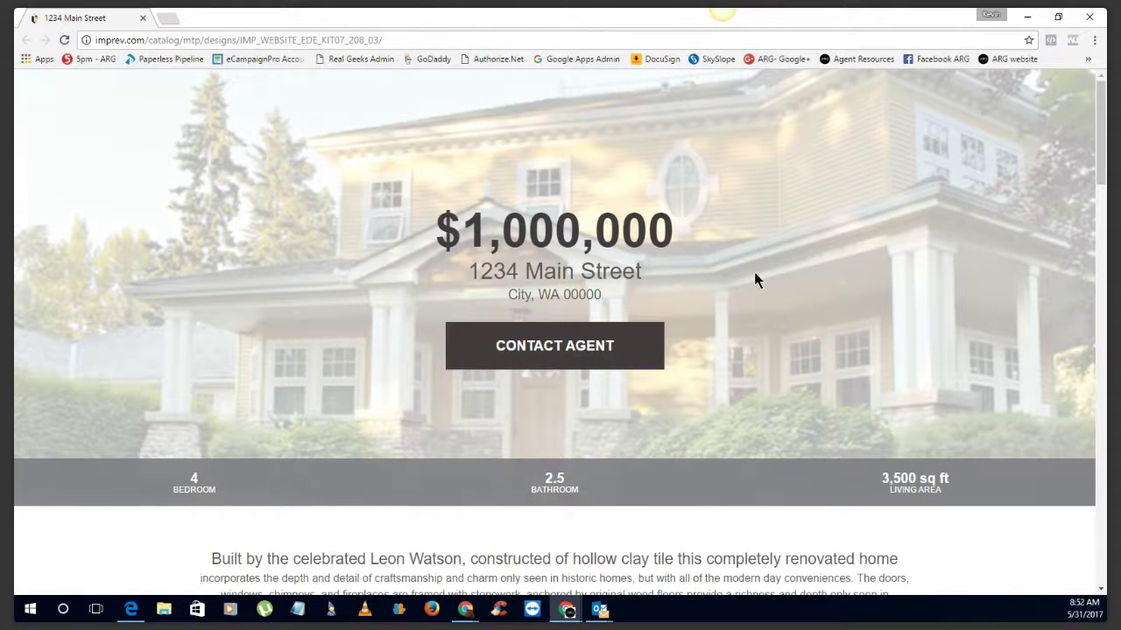
scroll(755, 279, down, 5)
scroll(679, 302, down, 7)
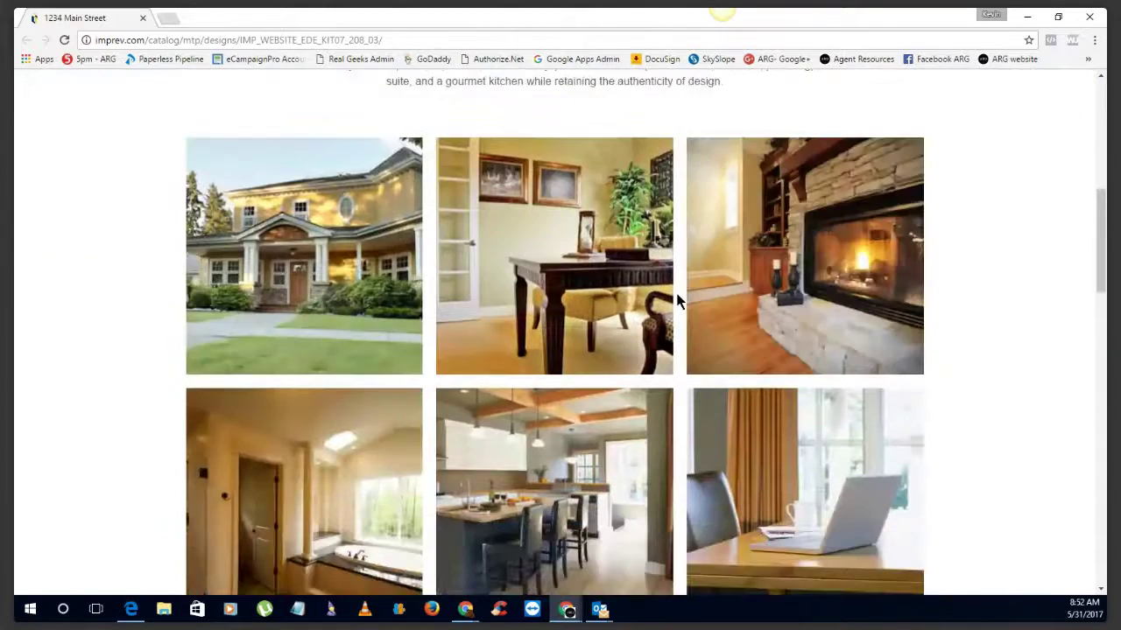
scroll(677, 303, down, 4)
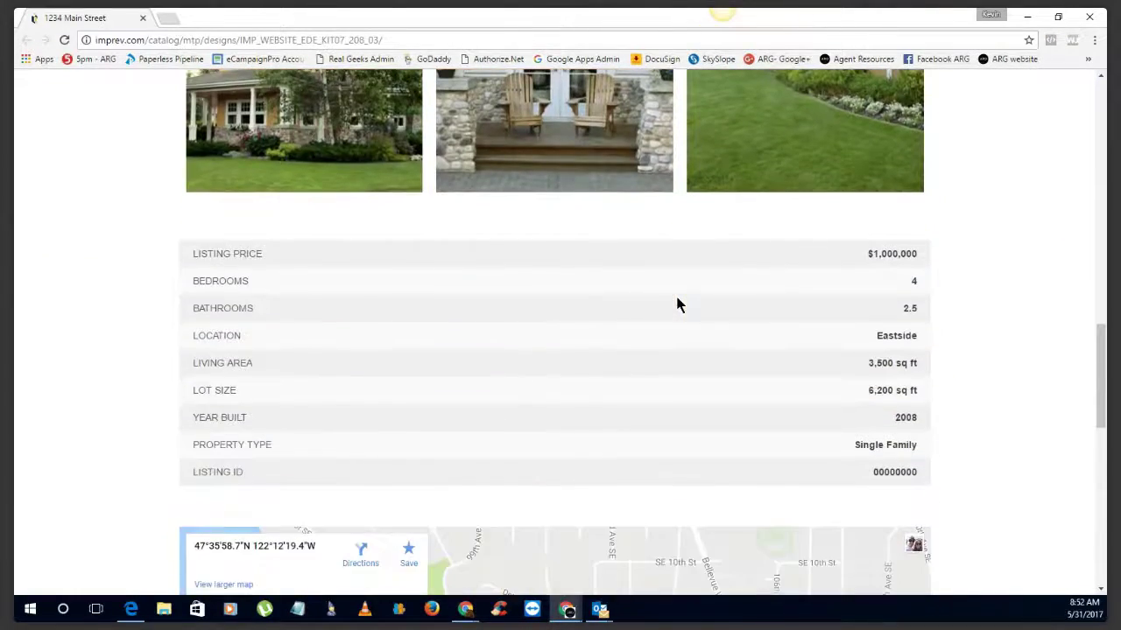
scroll(981, 298, down, 5)
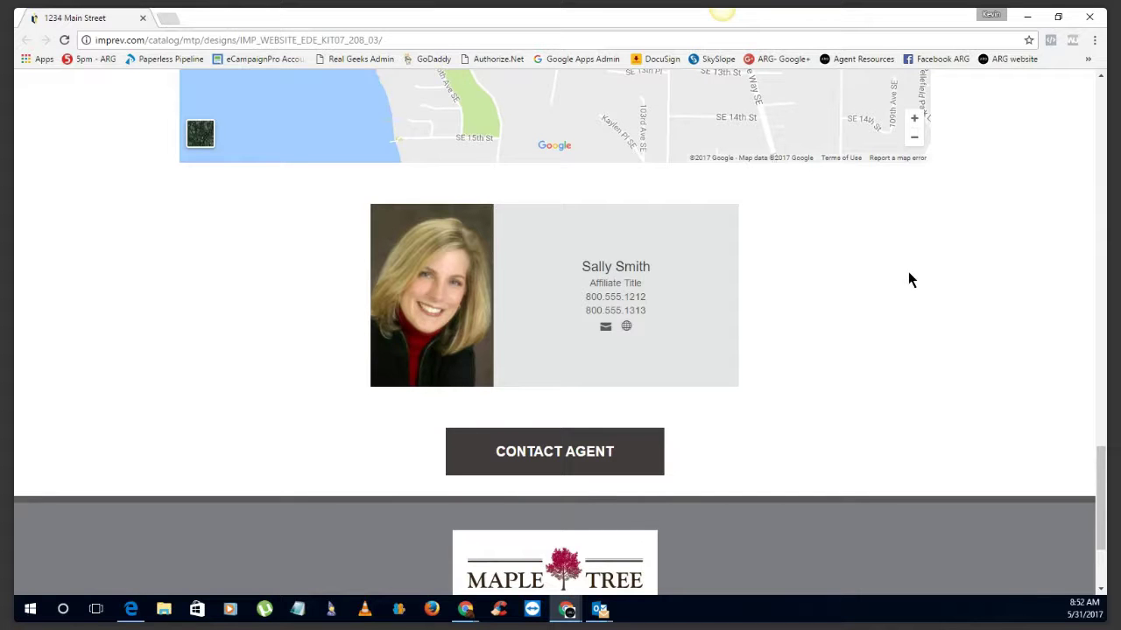
scroll(982, 271, down, 3)
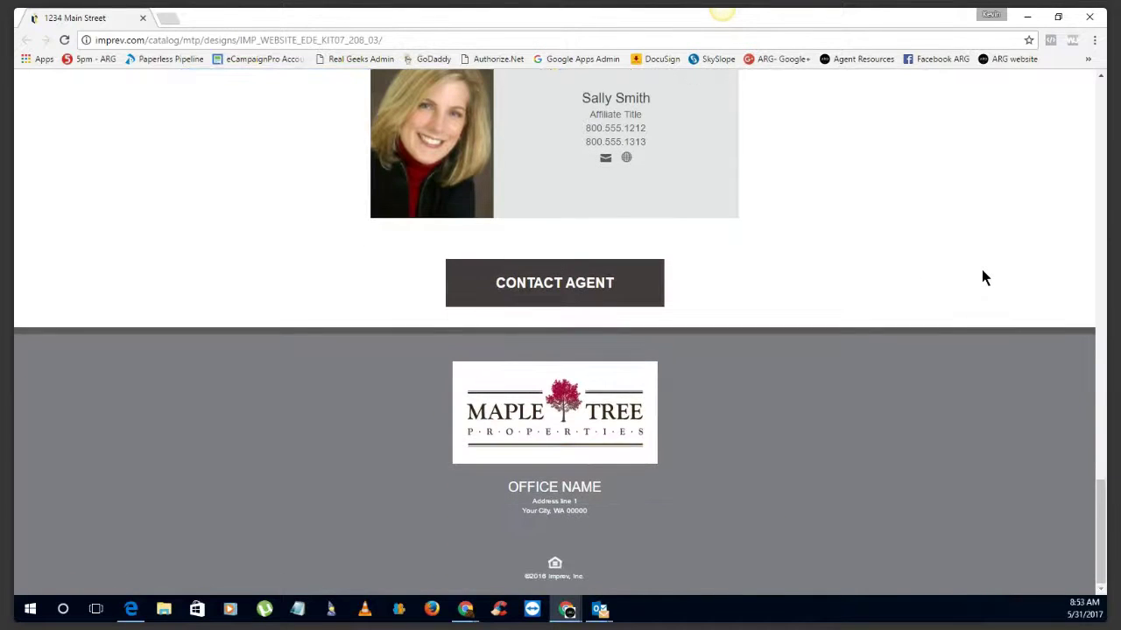
scroll(971, 407, up, 7)
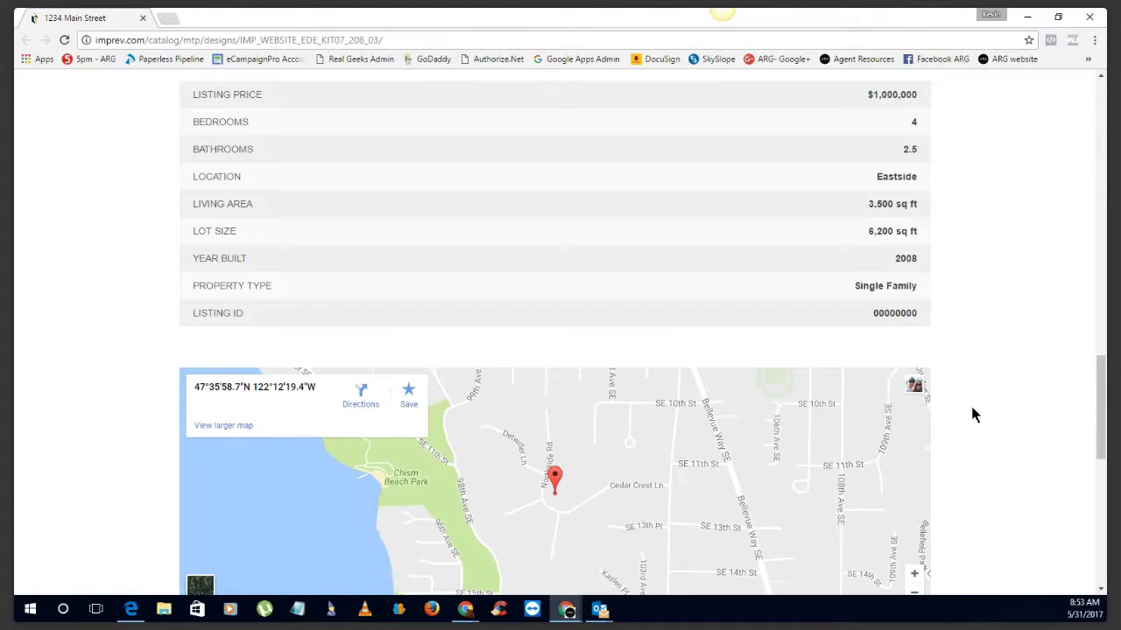
scroll(963, 385, up, 10)
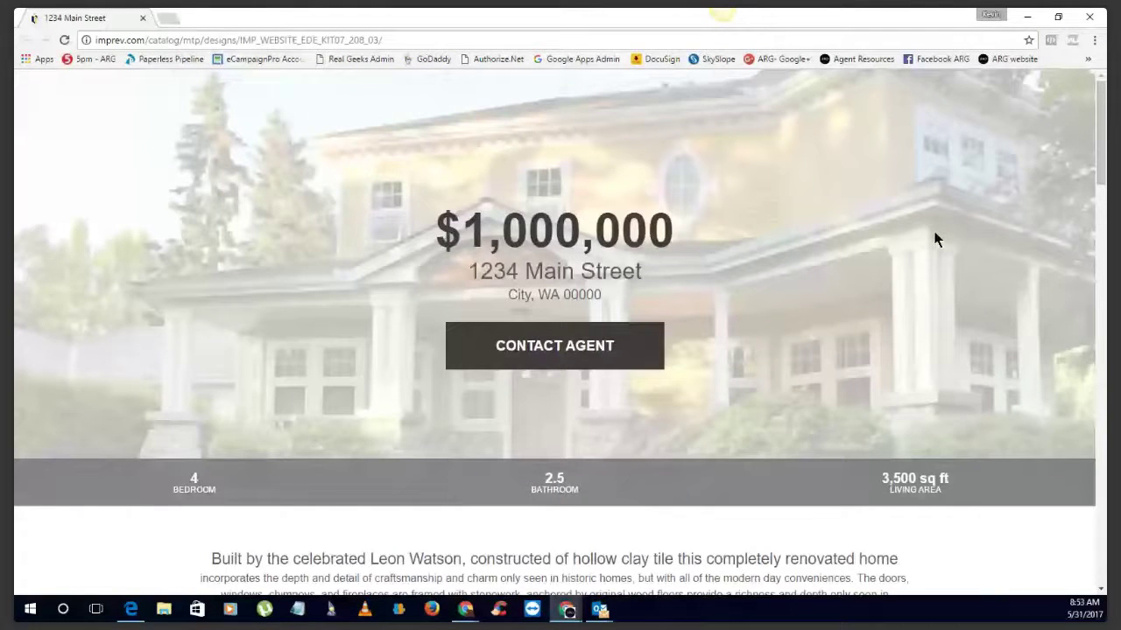
key(alt+Tab)
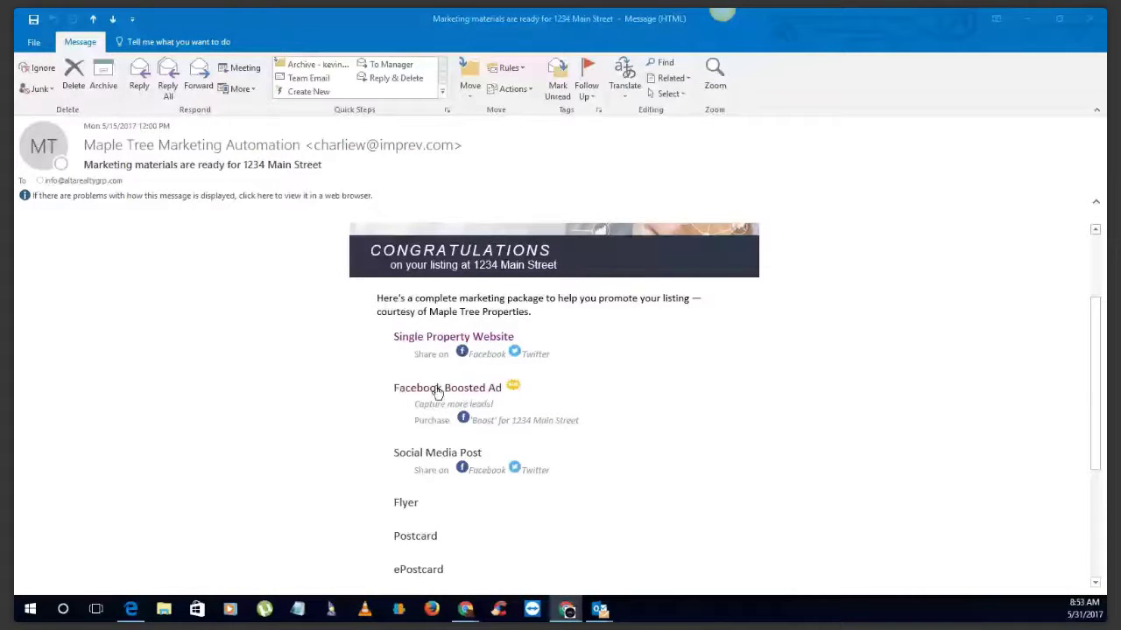
- Open the Facebook Boosted Ad from the email, review the ad preview and its settings, and put the browser window away
click(437, 390)
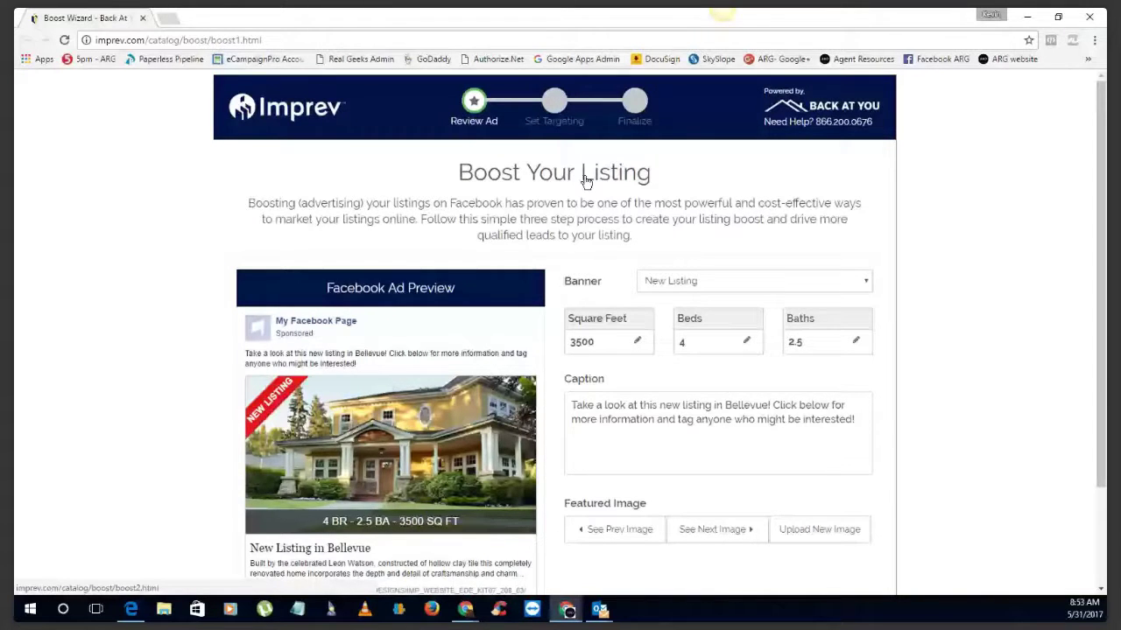
scroll(553, 293, down, 3)
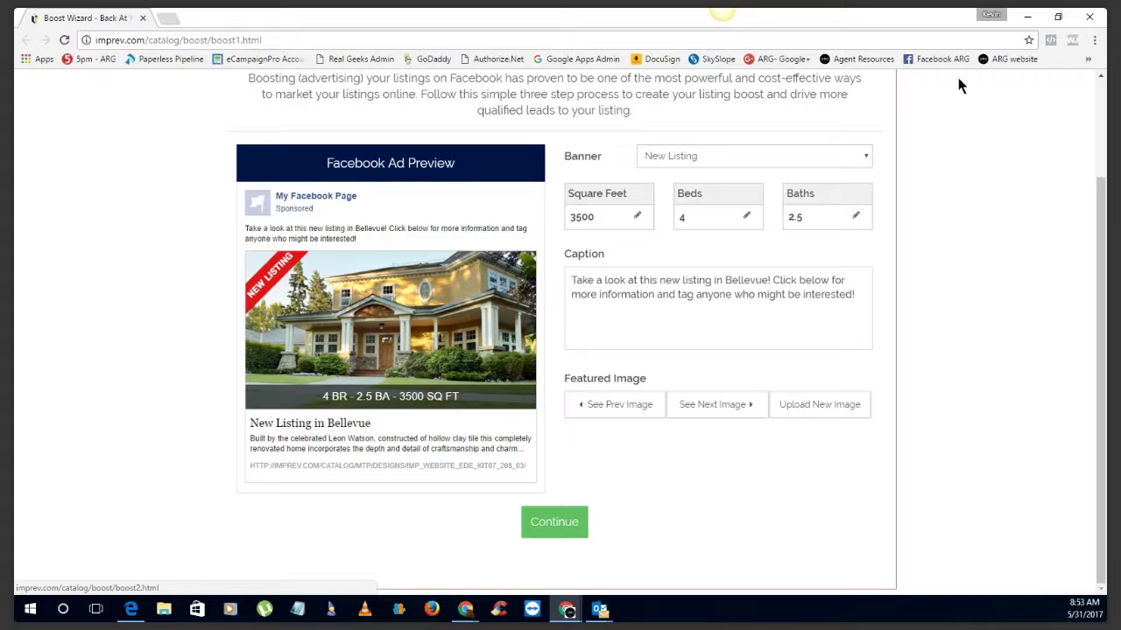
click(1029, 17)
- Open the Flyer PDF from the email, examine it from the headline to the agent footer, and put the browser window away
scroll(441, 420, down, 1)
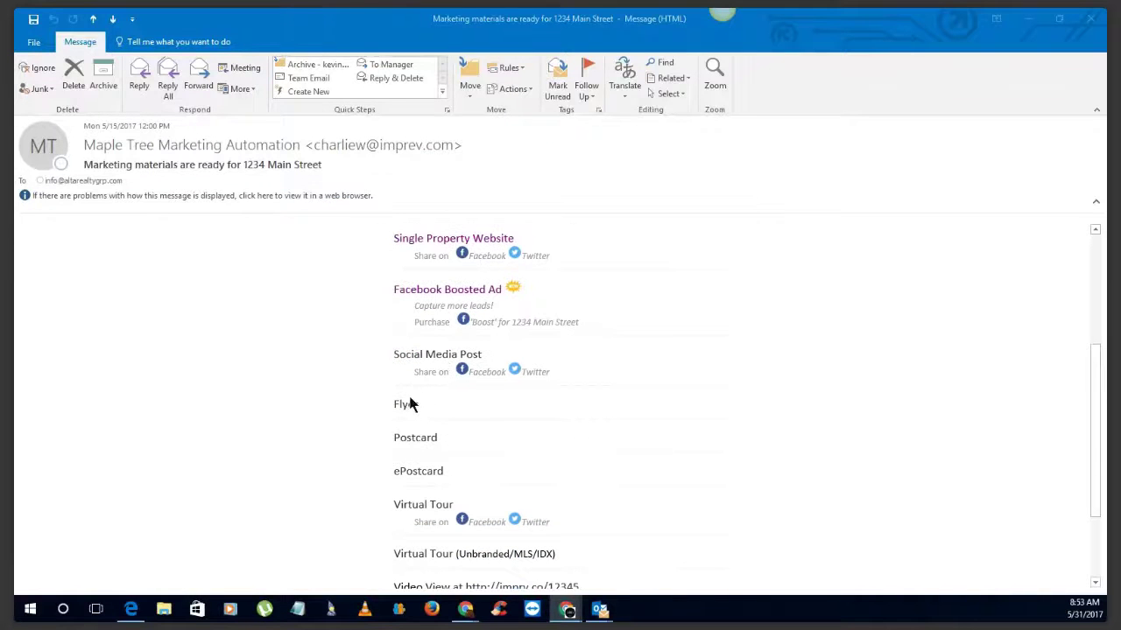
click(407, 408)
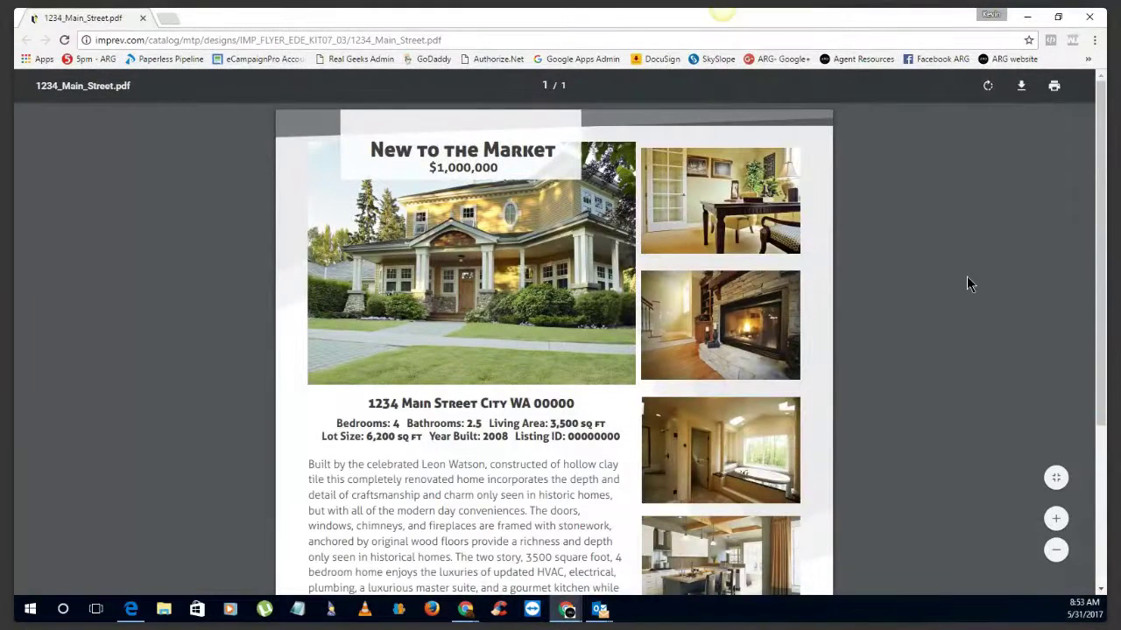
scroll(814, 326, down, 2)
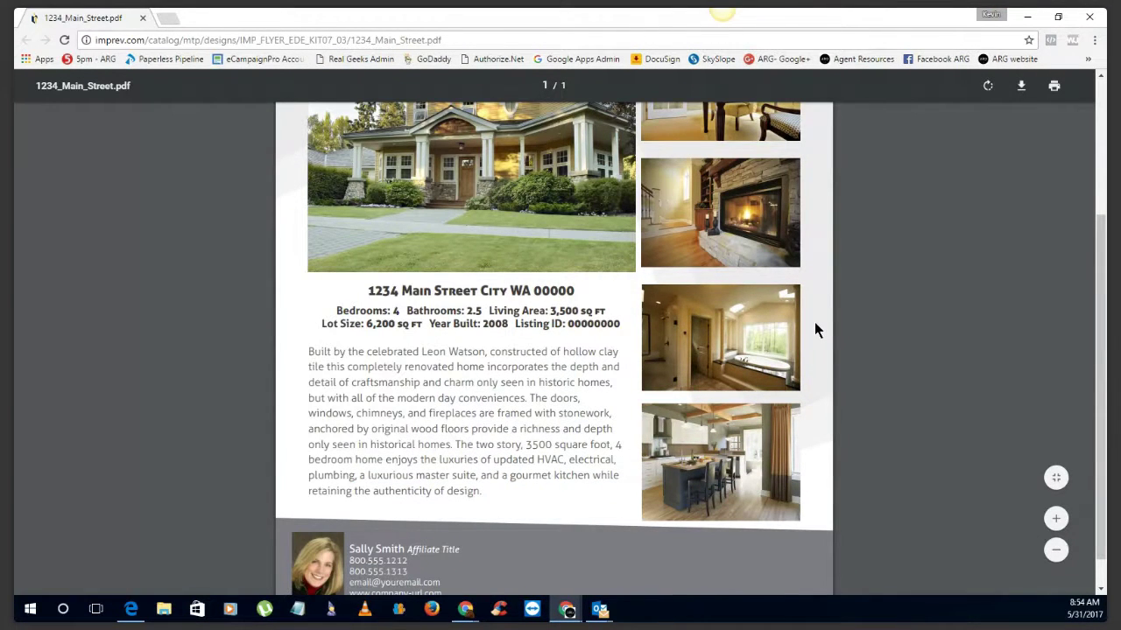
scroll(815, 328, down, 3)
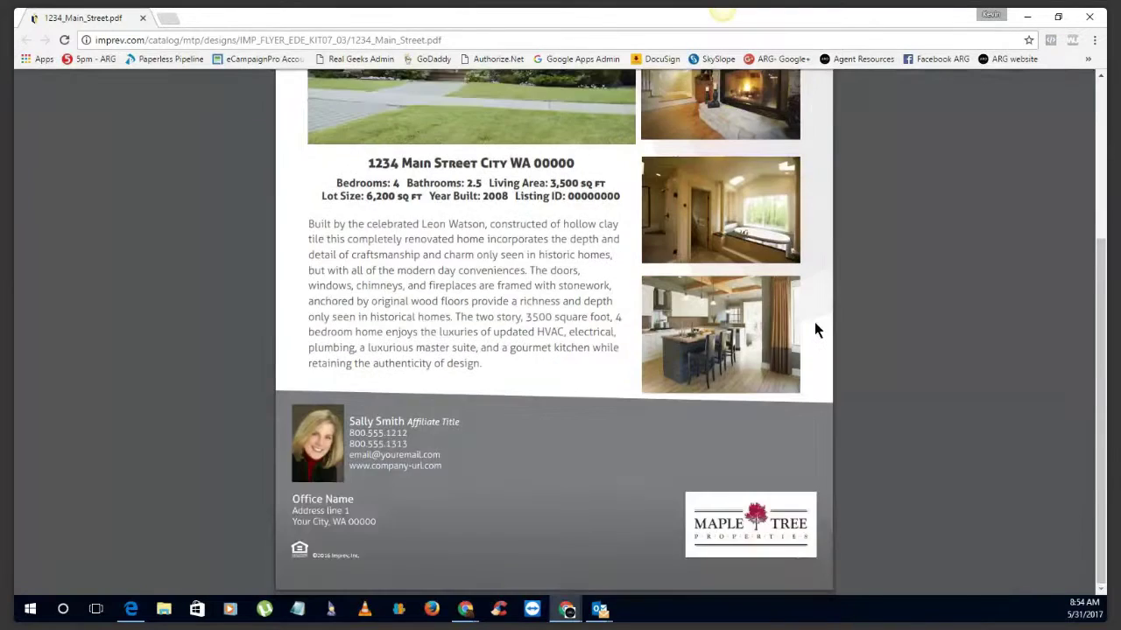
scroll(815, 327, up, 5)
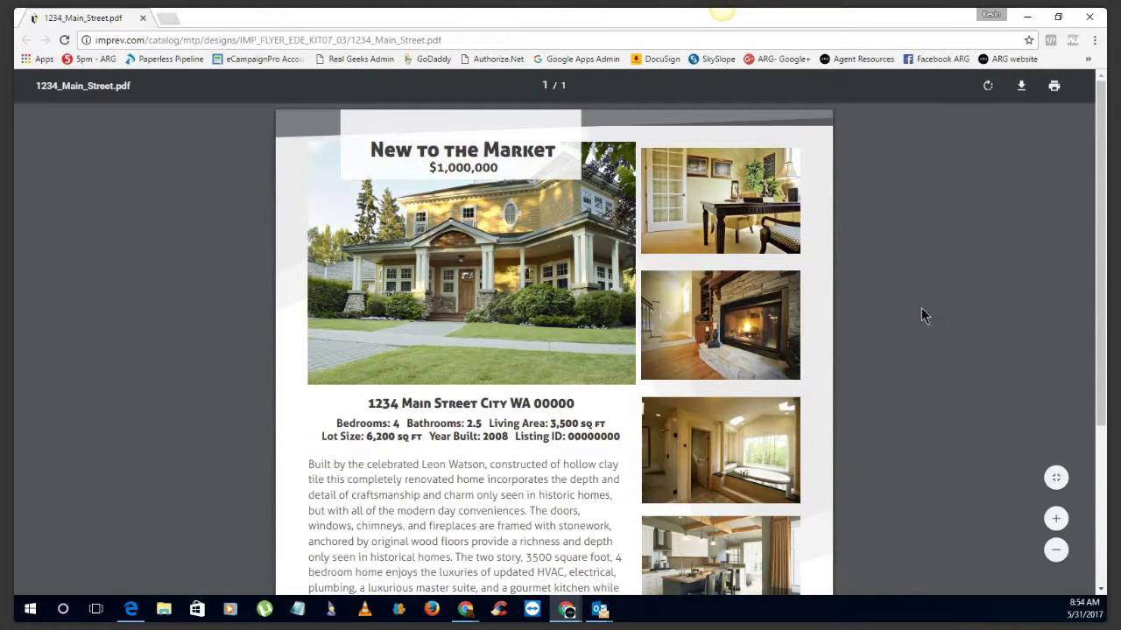
scroll(920, 311, down, 1)
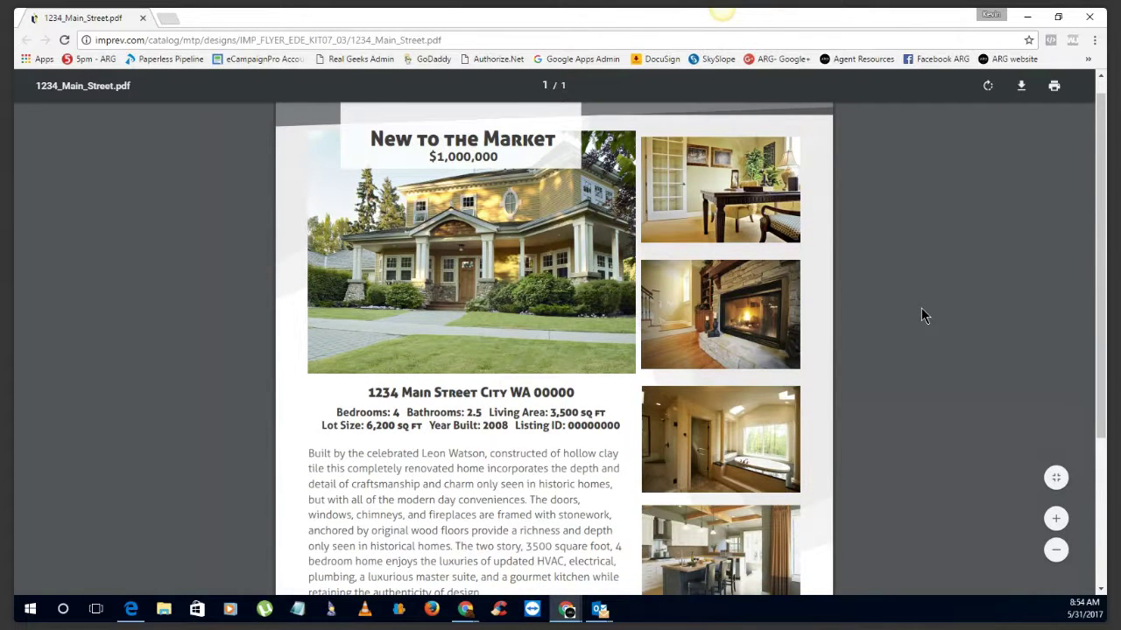
scroll(921, 308, up, 1)
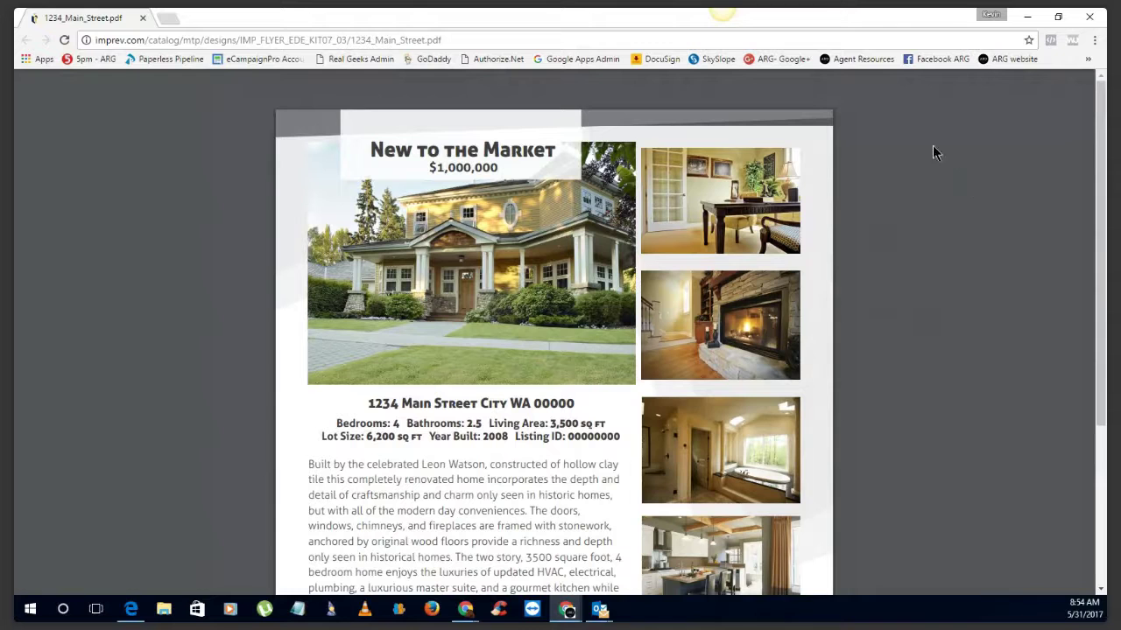
click(1028, 20)
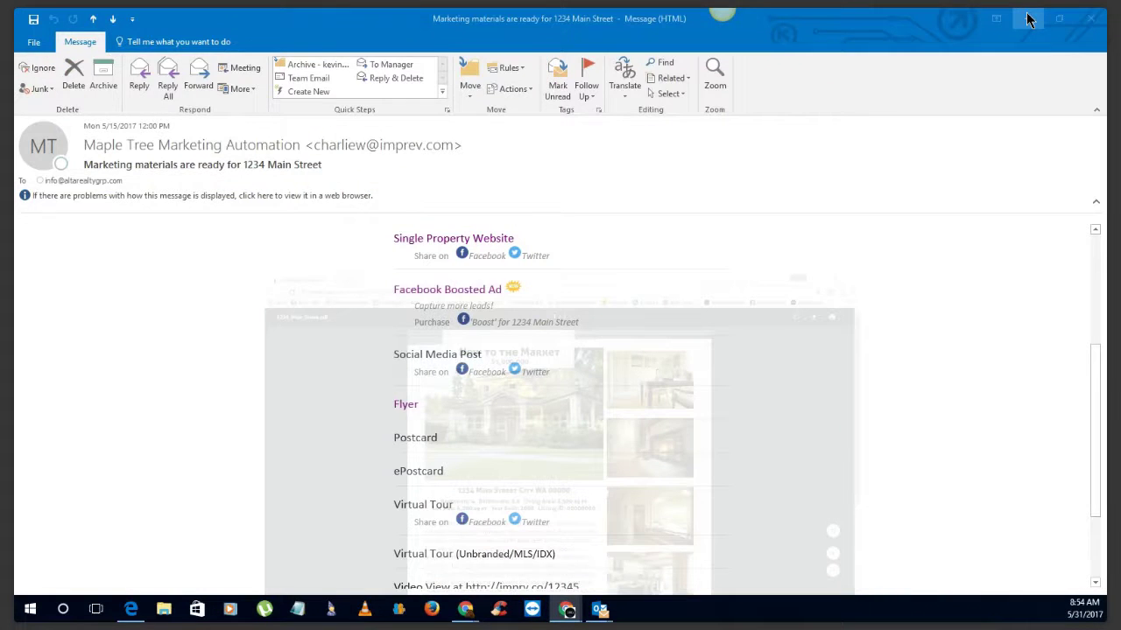
- Open the listing Video from the email, play its opening seconds and pause it
scroll(434, 487, down, 2)
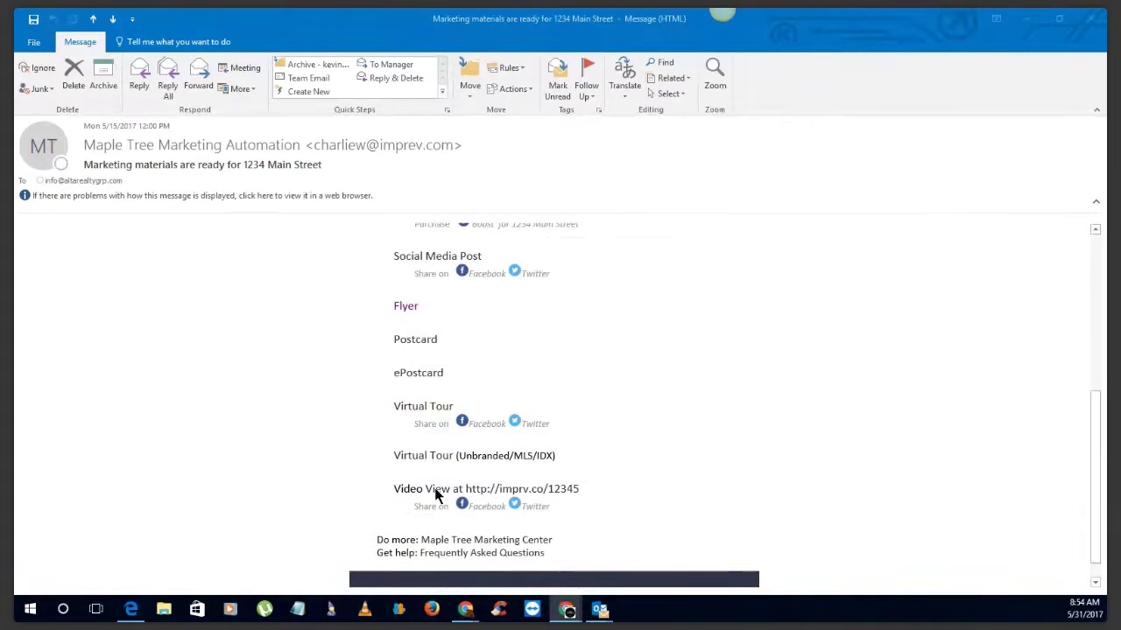
click(435, 492)
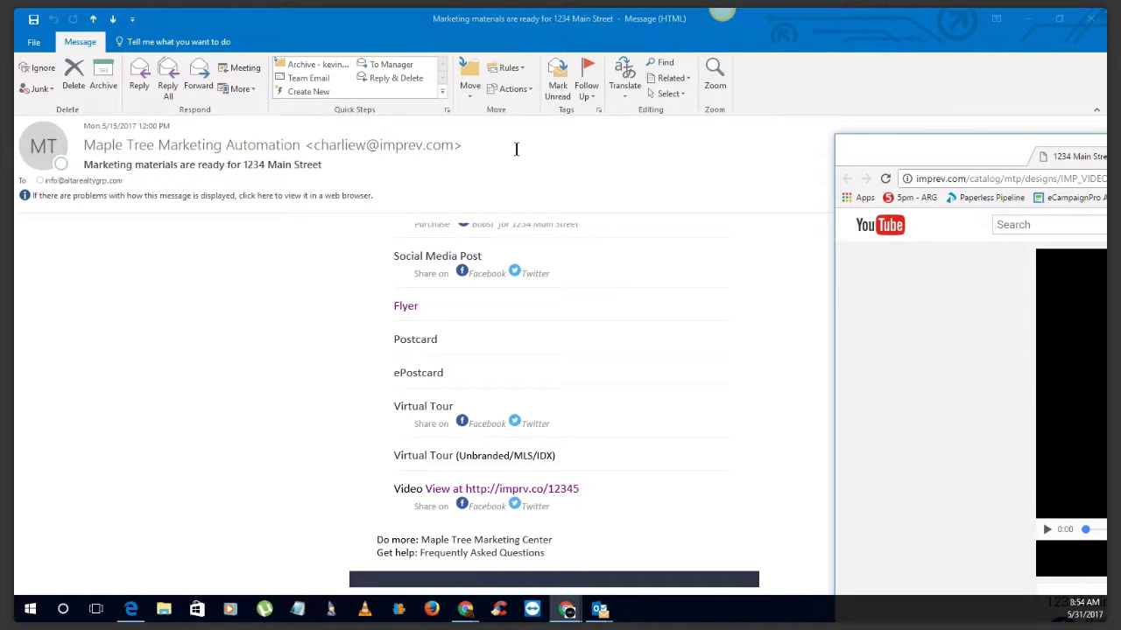
click(128, 429)
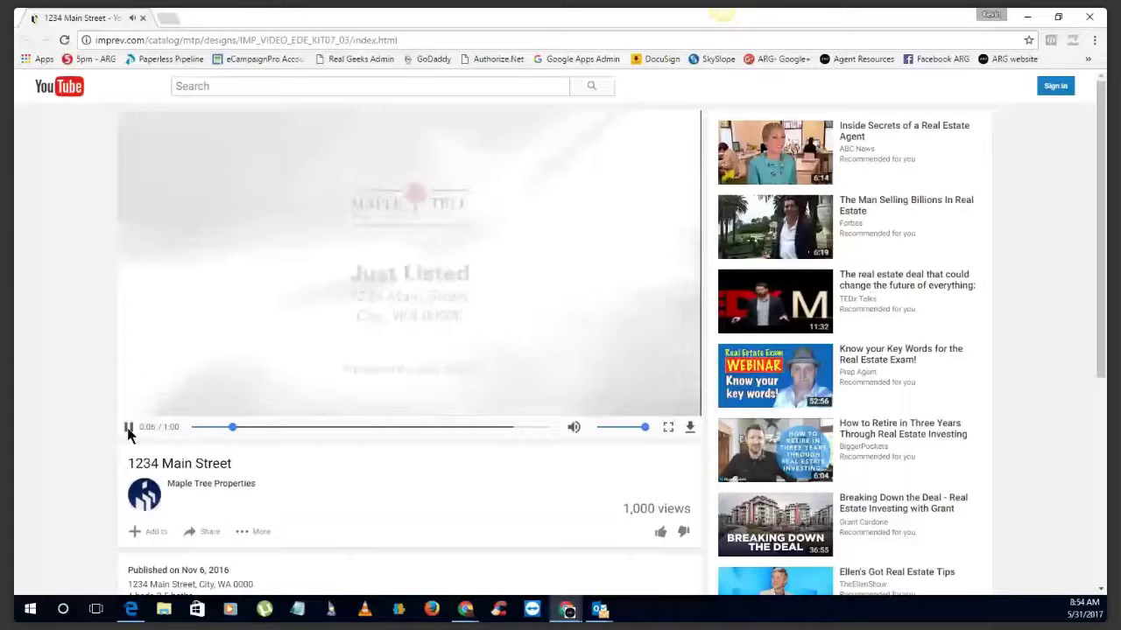
click(128, 428)
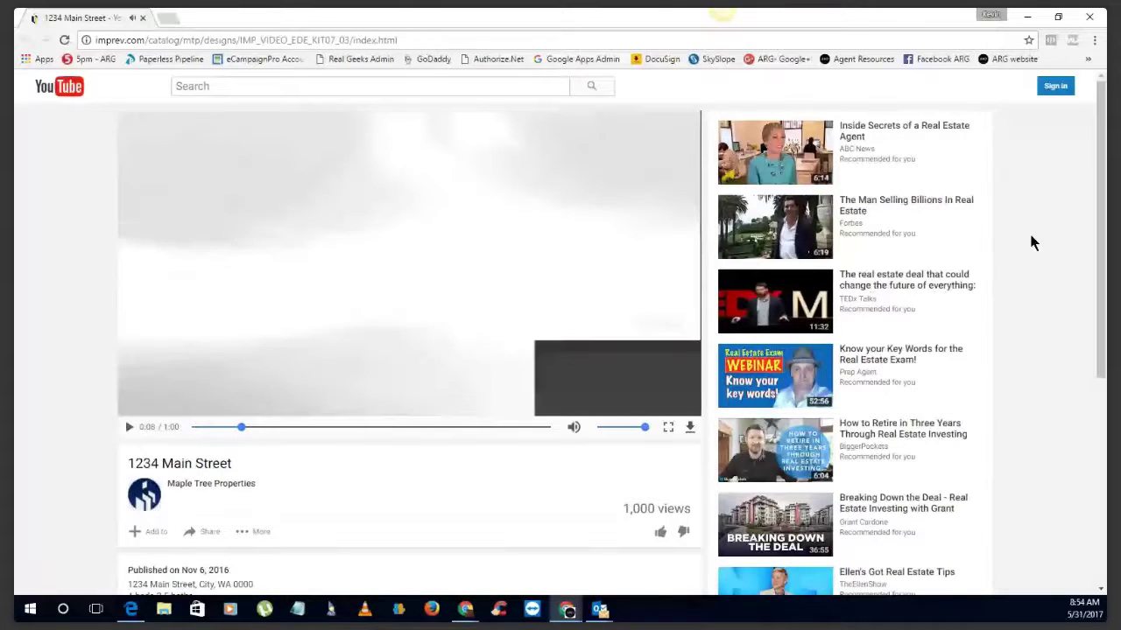